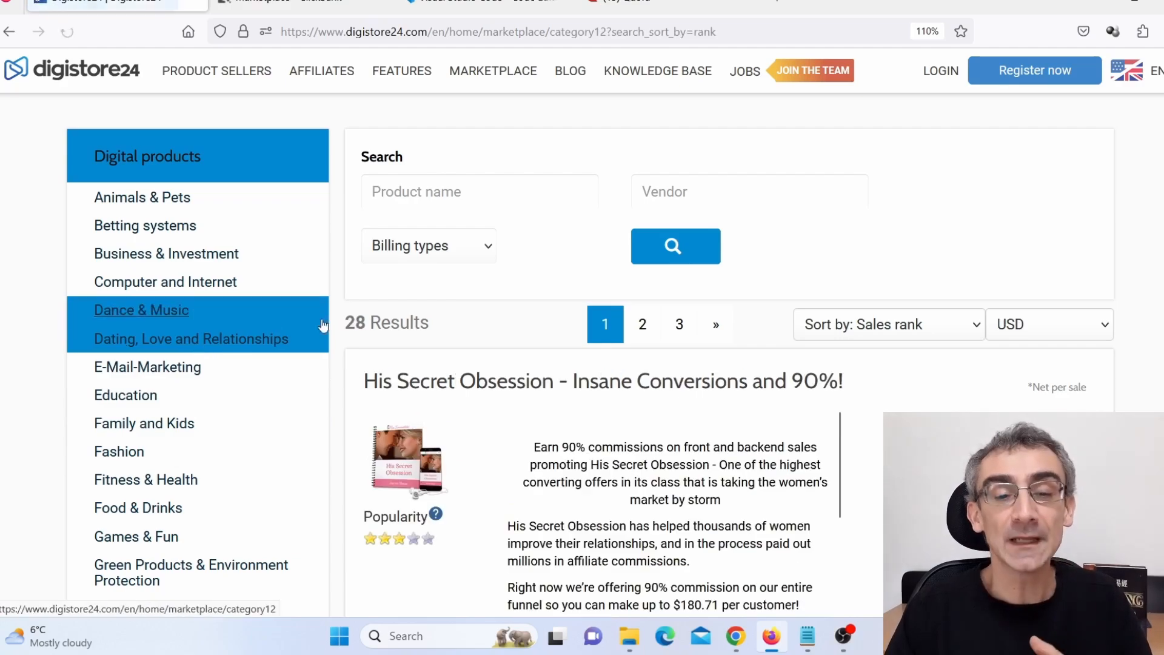
# On Digistore24, highlight His Secret Obsession's name, 90% commission and up-to-$180.71 per-customer earnings.
pyautogui.scroll(-15, 1155, 387)
pyautogui.scroll(15, 1155, 387)
pyautogui.scroll(2, 1155, 385)
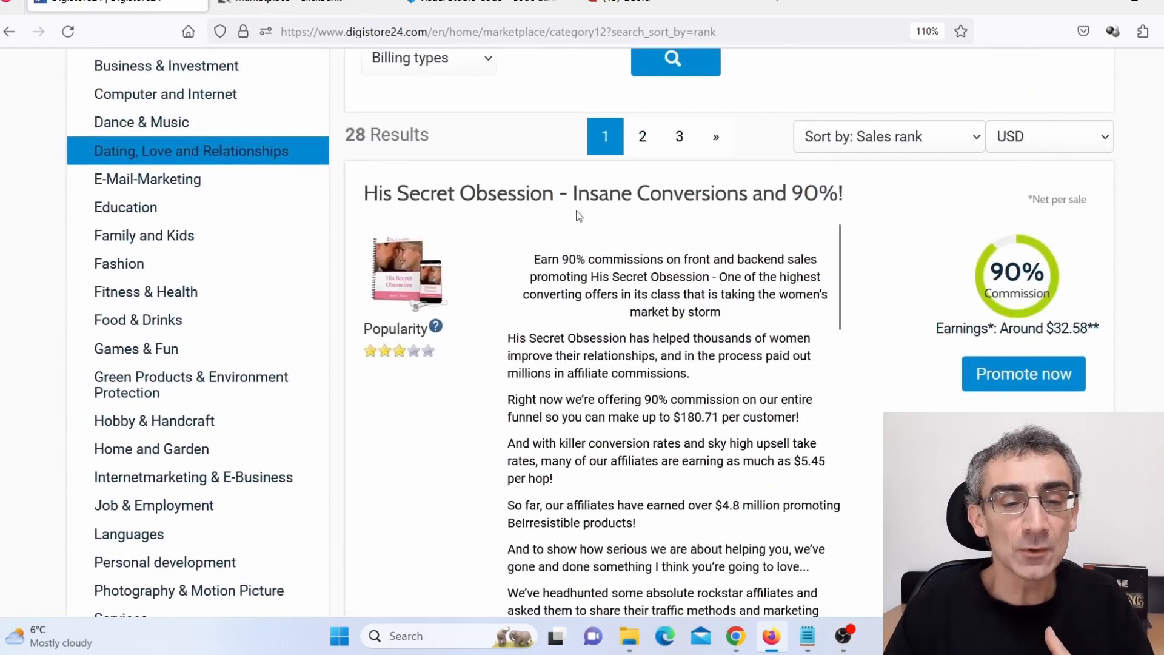
pyautogui.moveTo(367, 194); pyautogui.dragTo(546, 195)
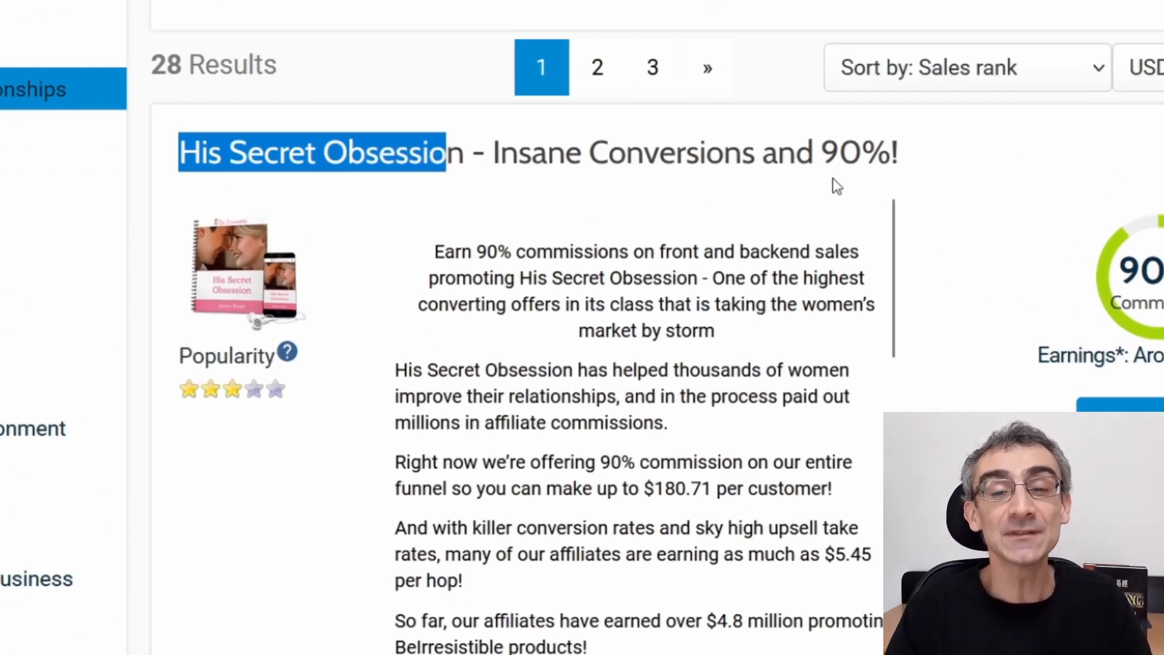
pyautogui.moveTo(821, 142); pyautogui.dragTo(914, 155)
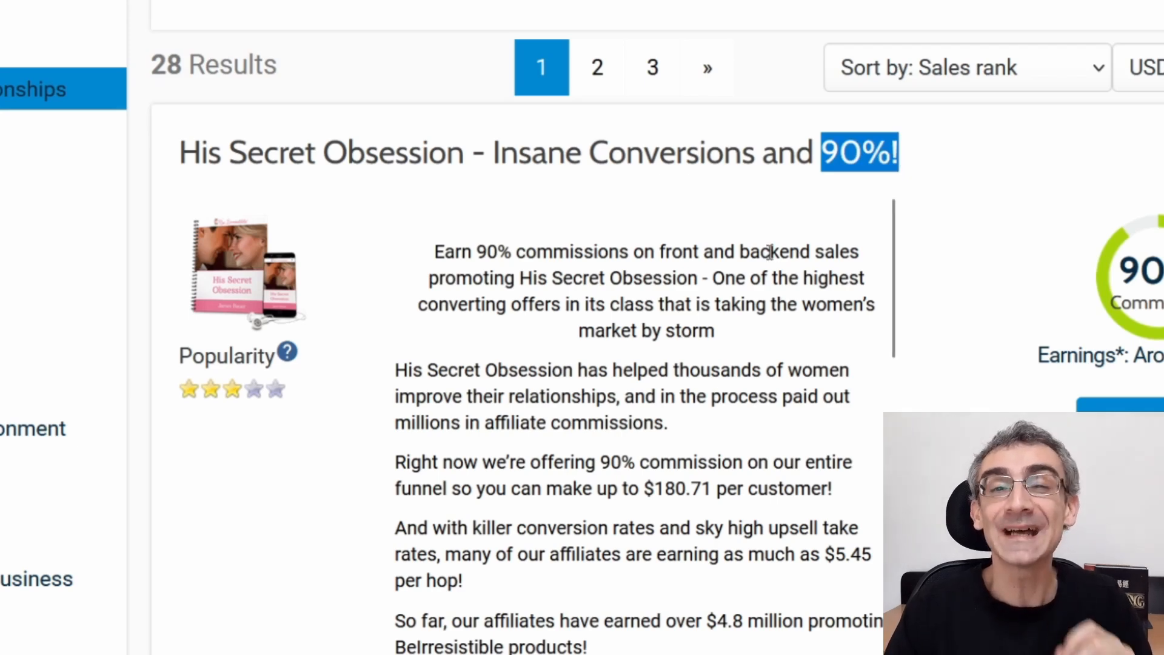
pyautogui.scroll(-6, 685, 292)
pyautogui.scroll(4, 680, 476)
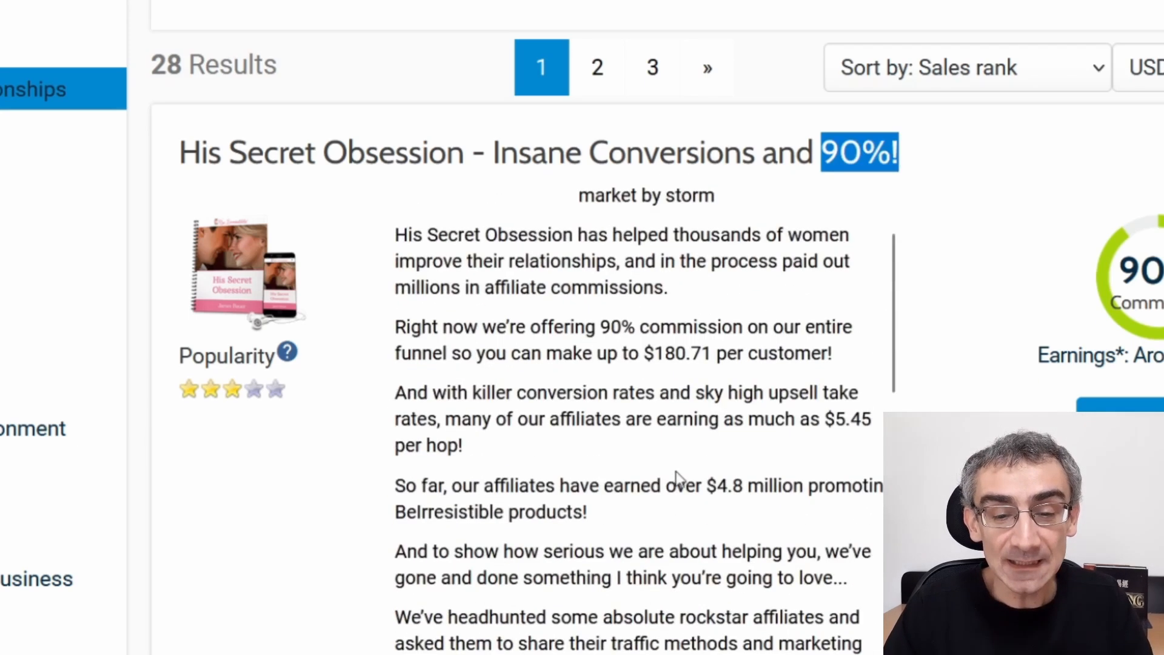
pyautogui.moveTo(597, 354); pyautogui.dragTo(696, 359)
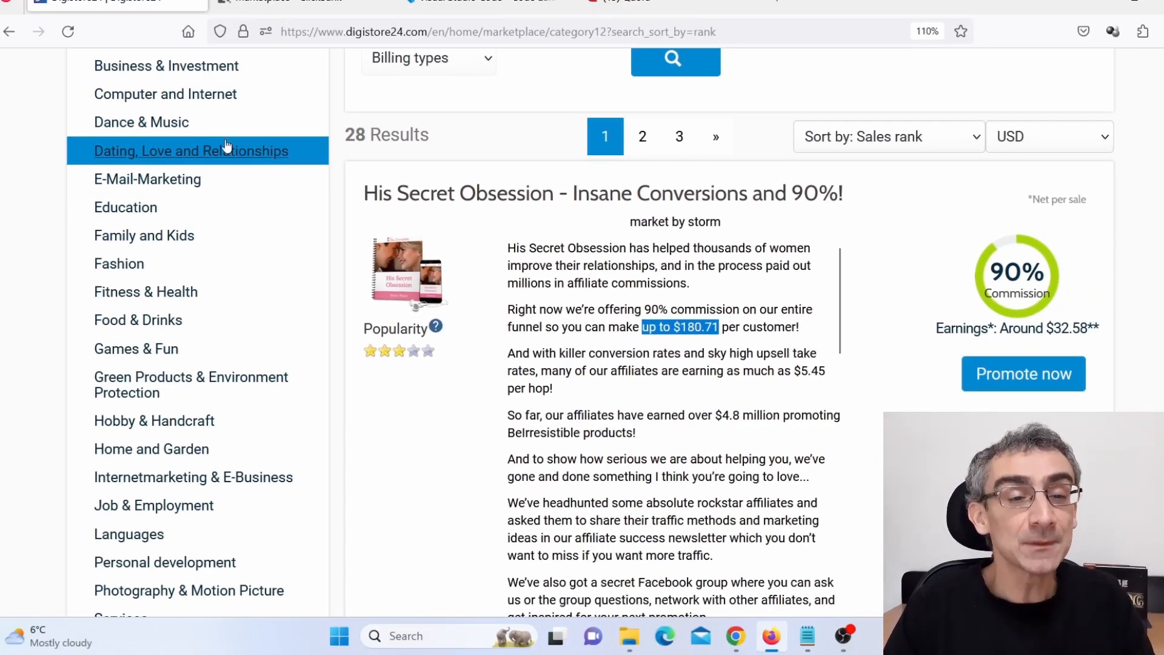
# Compare against its ClickBank Self-Help listing, then return to the $47.00 price and sales-rank-1 stats.
pyautogui.click(252, 5)
pyautogui.moveTo(80, 203); pyautogui.dragTo(378, 224)
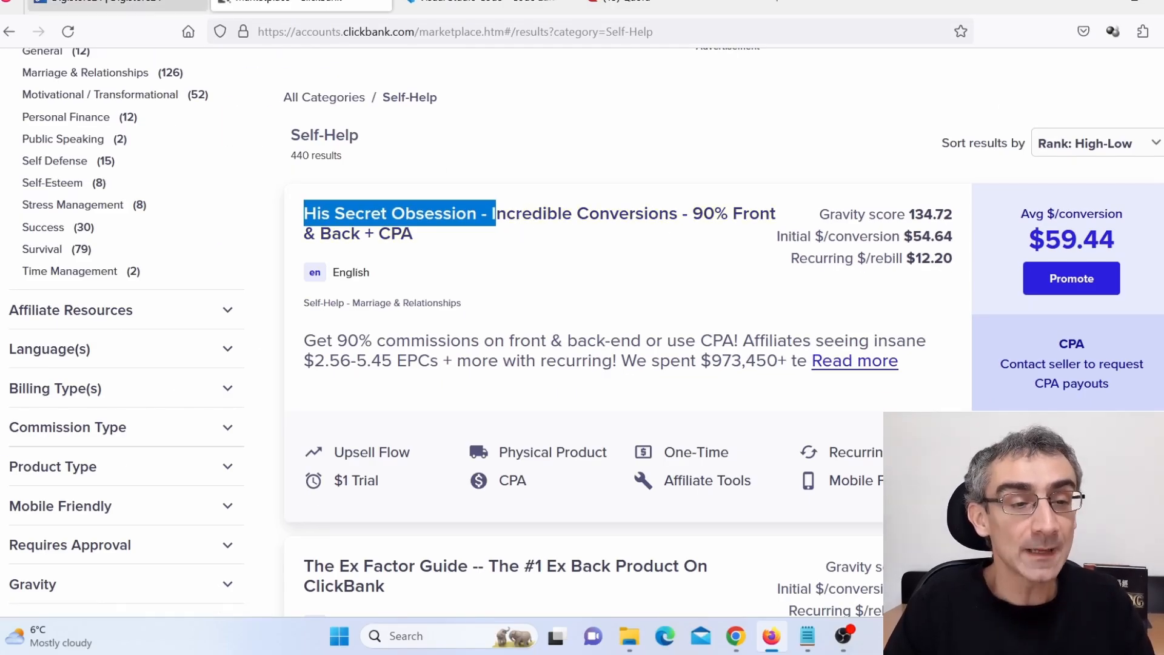
pyautogui.click(189, 3)
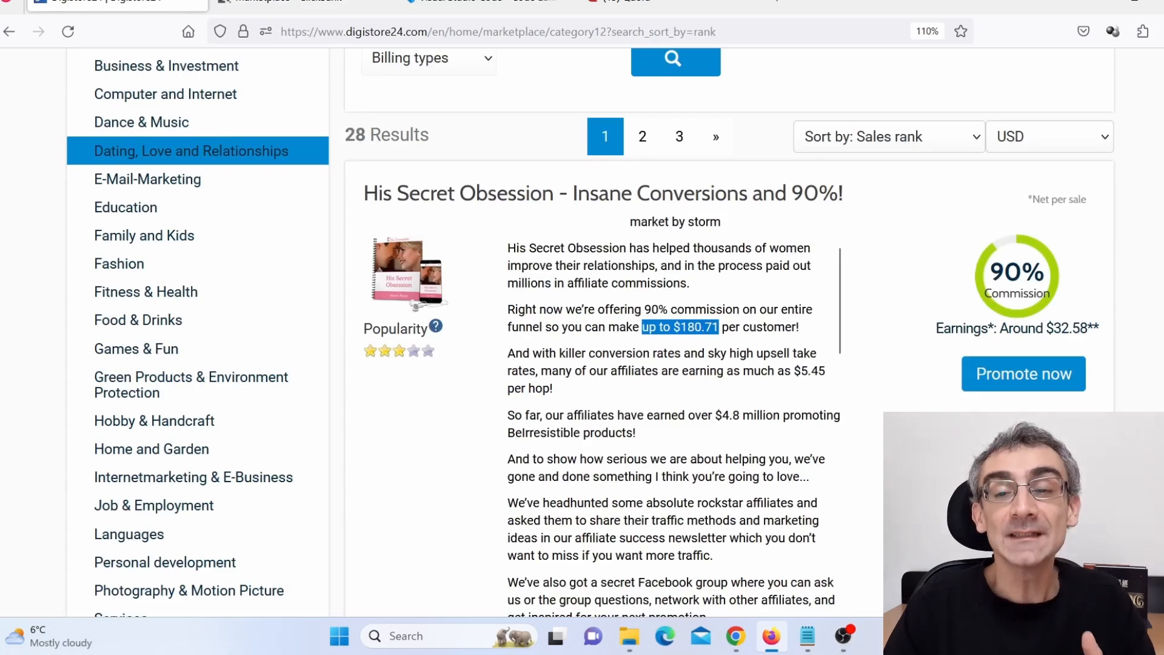
pyautogui.scroll(-6, 1091, 346)
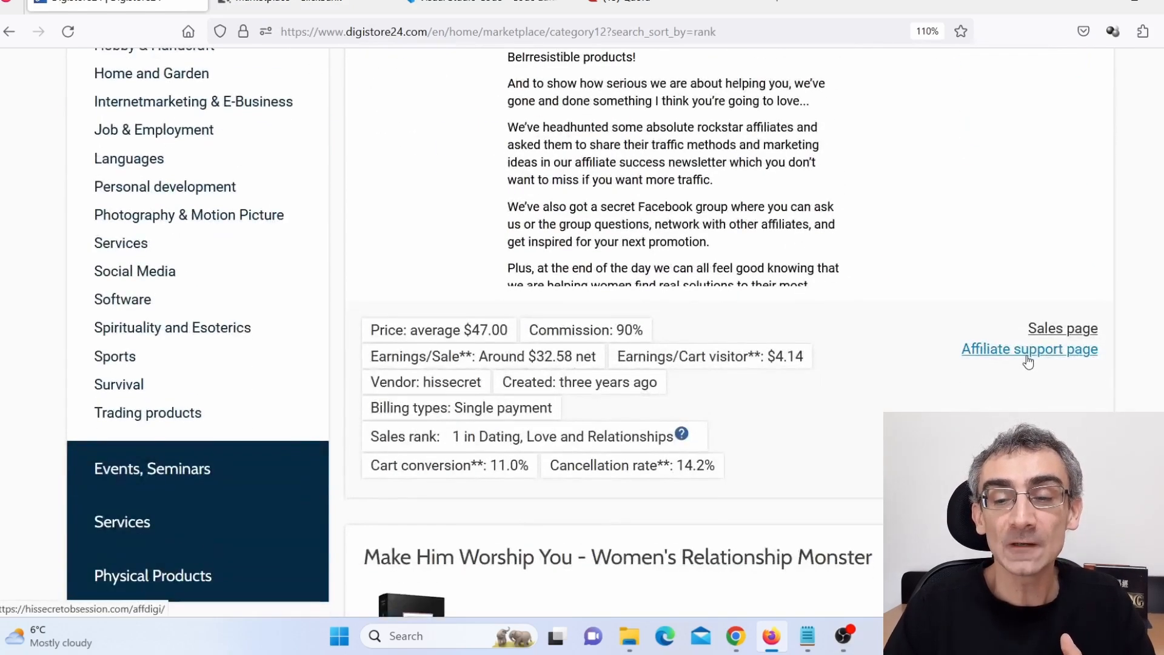
# Open the affiliate support page, start sign-up and skip the commission bump to reach the tools.
pyautogui.click(1029, 359)
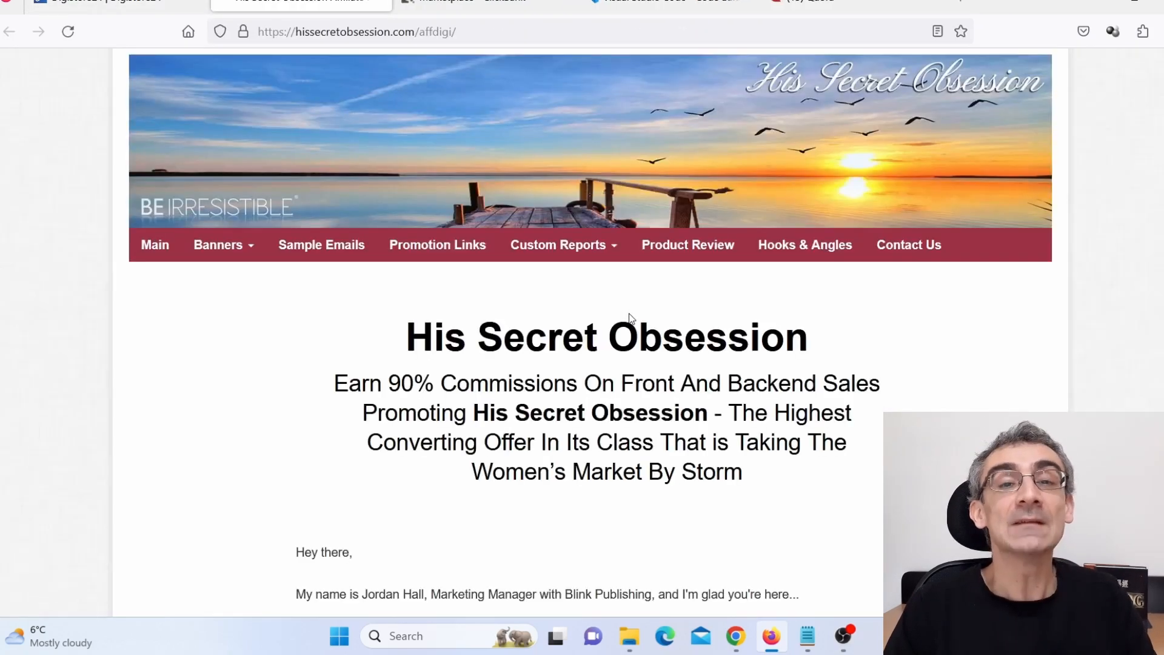
pyautogui.scroll(-15, 628, 316)
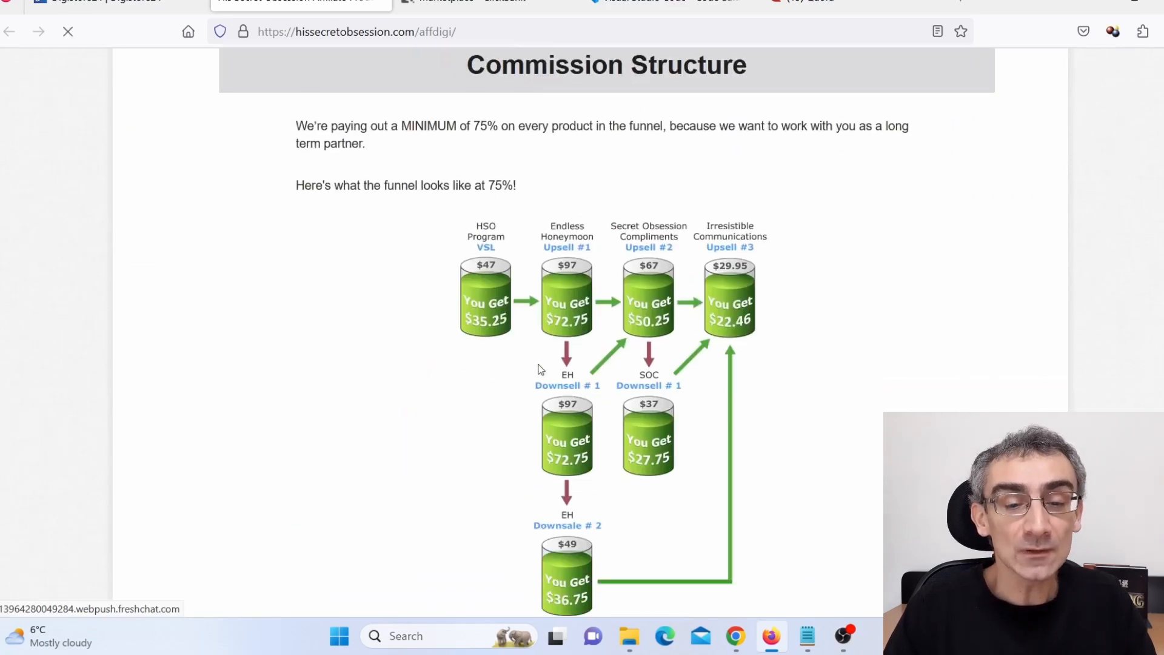
pyautogui.scroll(-15, 533, 368)
pyautogui.scroll(2, 531, 362)
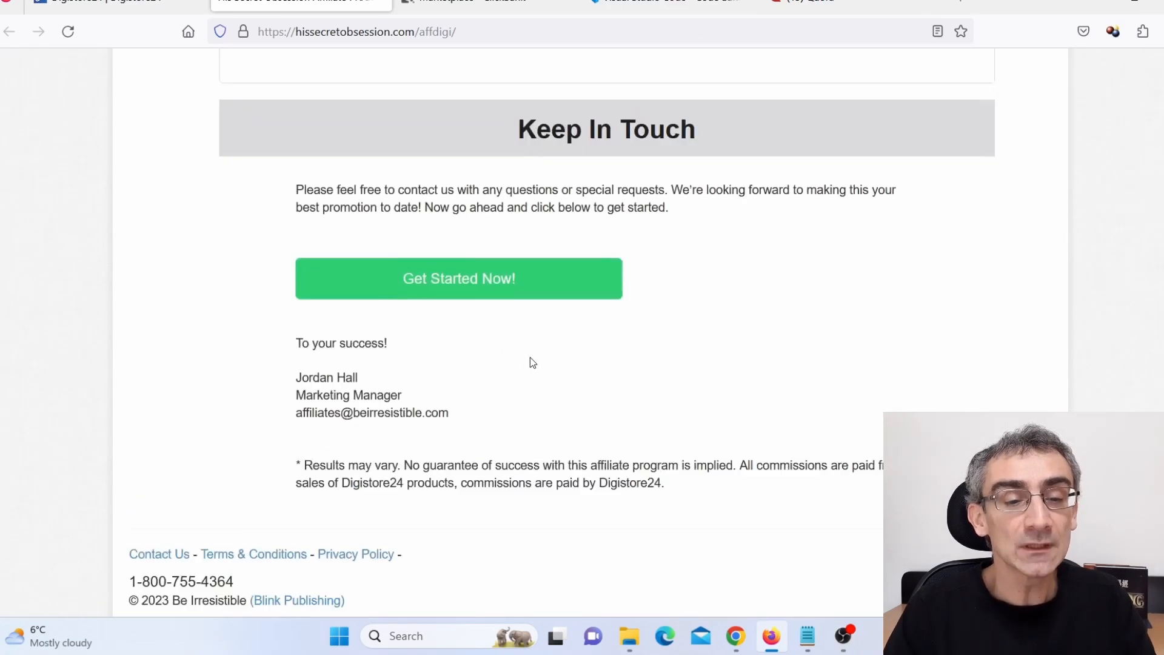
pyautogui.click(466, 330)
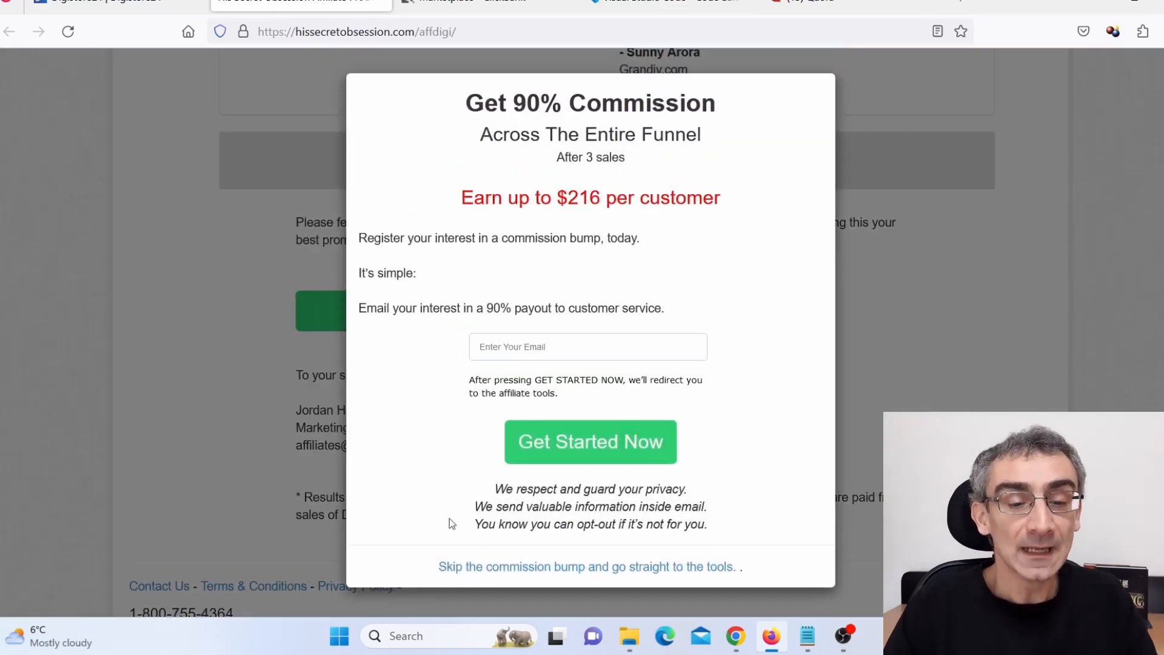
pyautogui.click(533, 568)
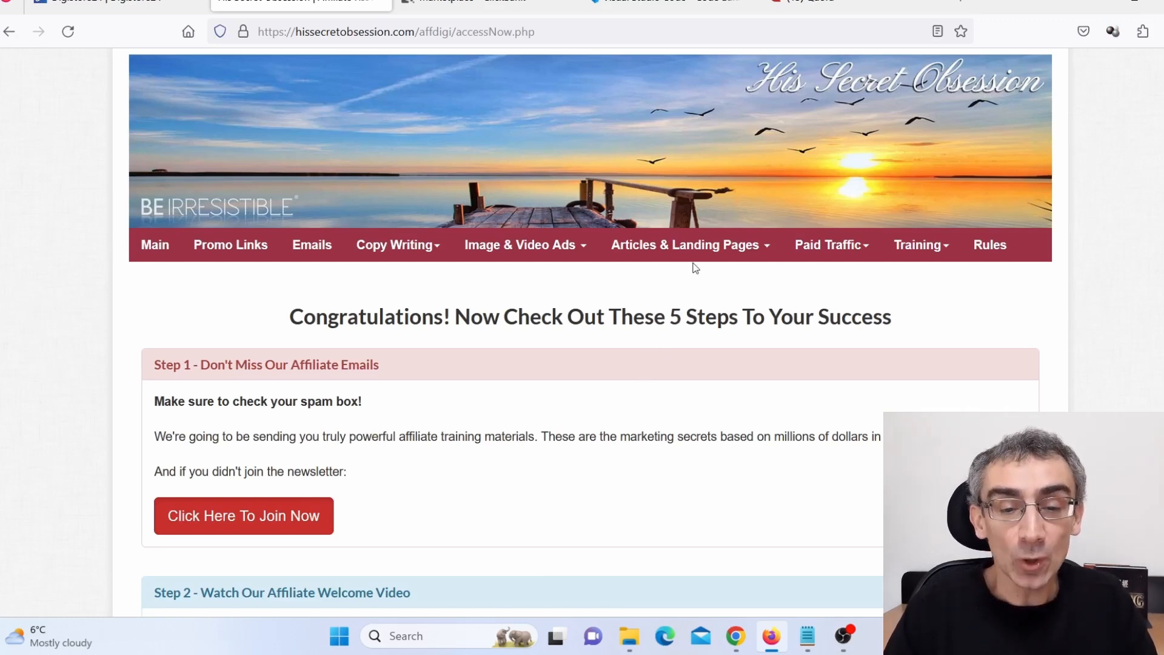
# Browse the Lead Capture Landing Pages under the Articles & Landing Pages menu.
pyautogui.click(750, 255)
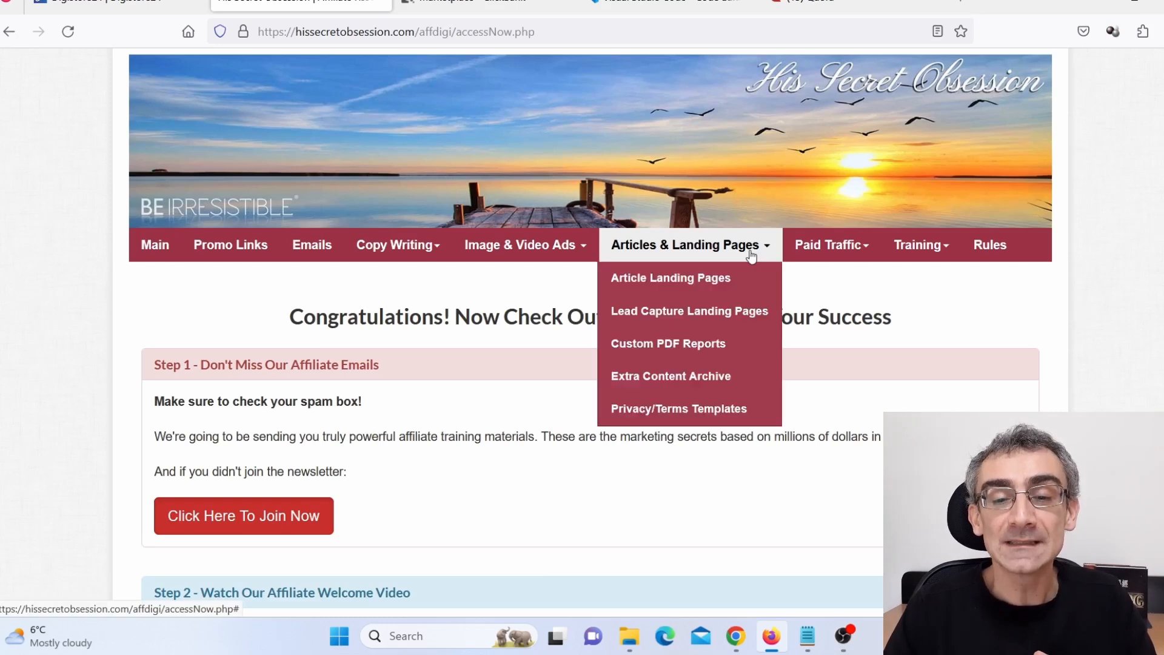
pyautogui.click(677, 317)
pyautogui.scroll(-7, 91, 363)
pyautogui.scroll(-8, 310, 267)
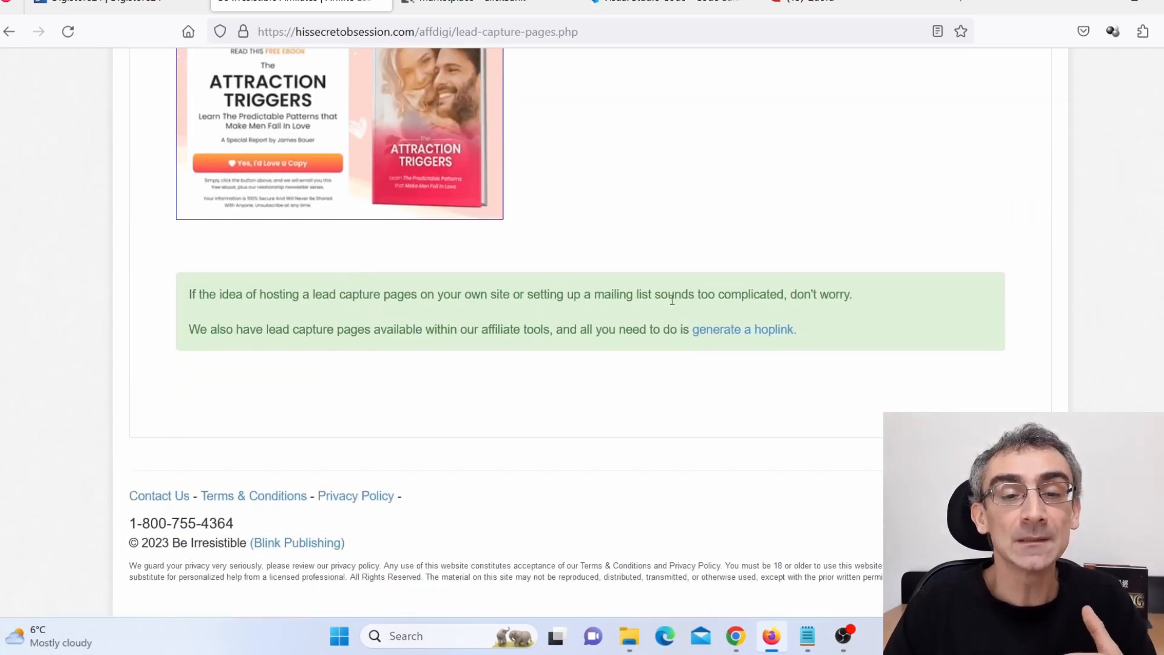
pyautogui.scroll(15, 765, 326)
# Open Article Landing Pages and scroll down to the 23.3MB articles download.
pyautogui.moveTo(697, 206)
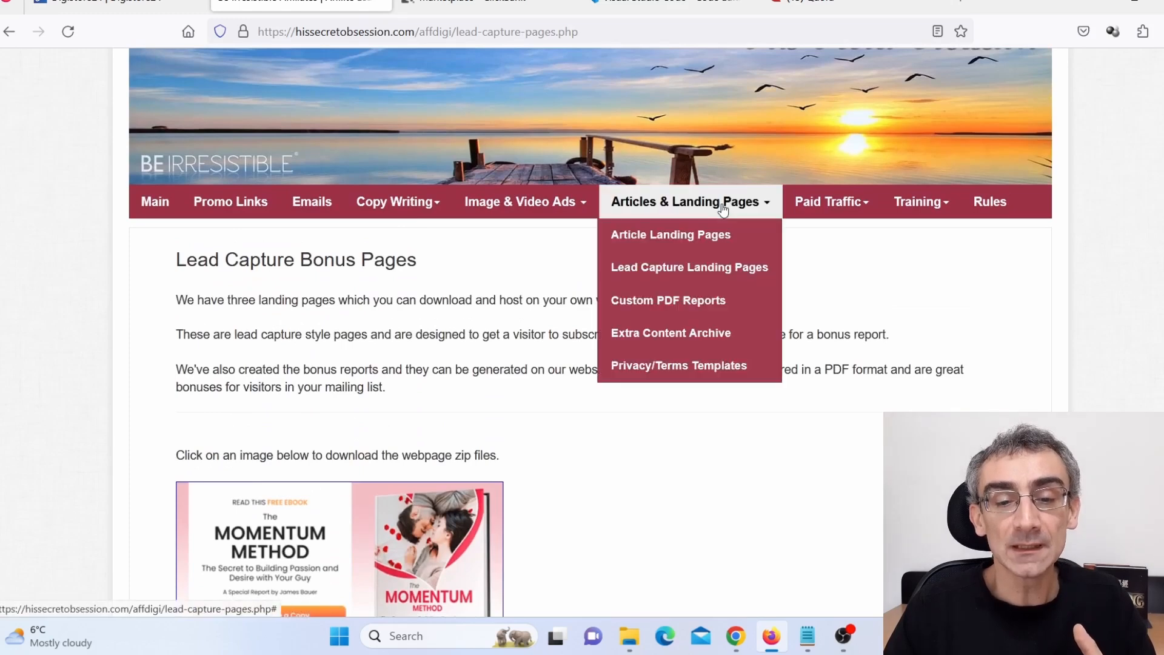
pyautogui.click(683, 237)
pyautogui.scroll(-4, 162, 353)
pyautogui.scroll(-9, 163, 353)
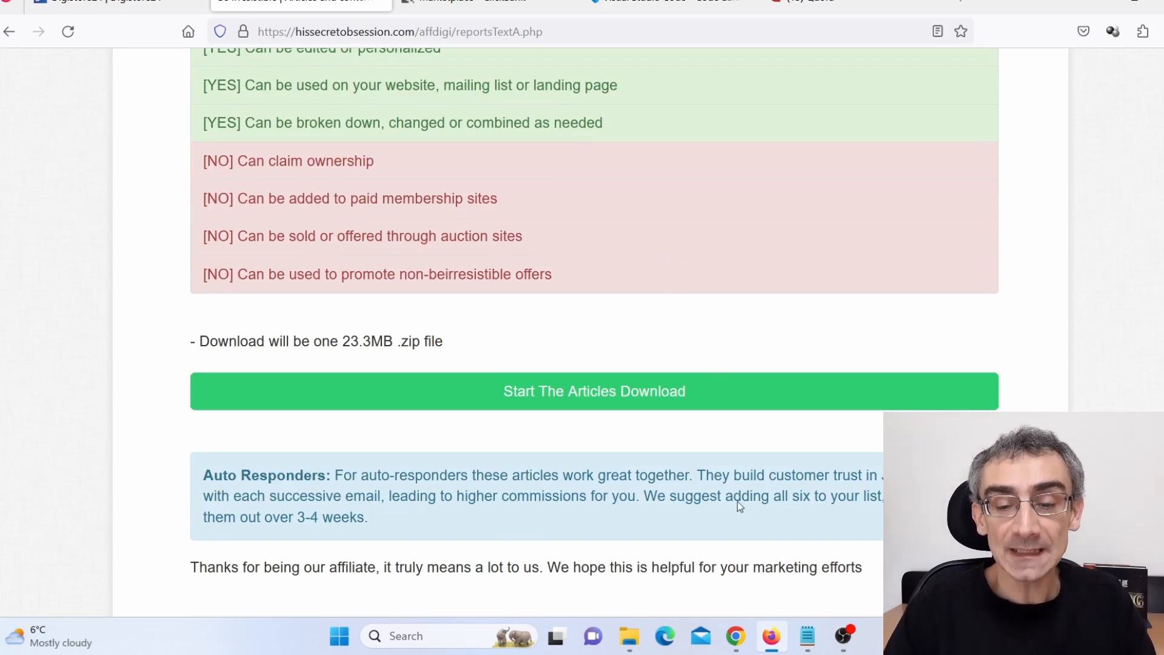
# Download the articles and open Beirresistible-Articles > Rich HTML Articles > get-over-a-breakup > index.
pyautogui.click(629, 635)
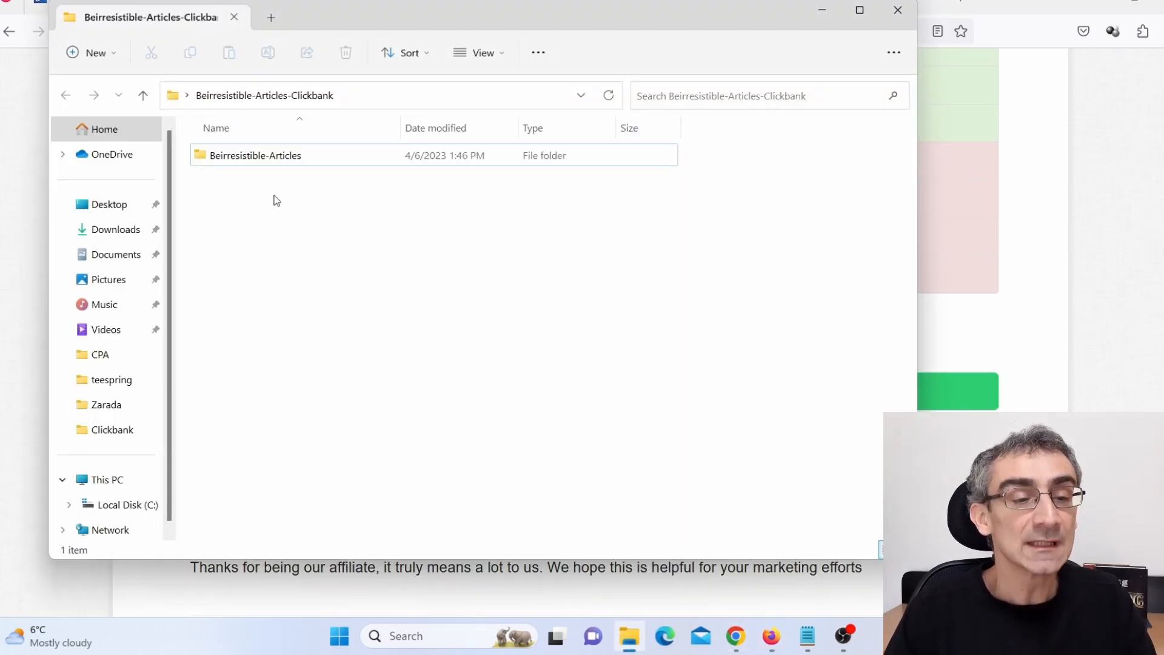
pyautogui.doubleClick(279, 160)
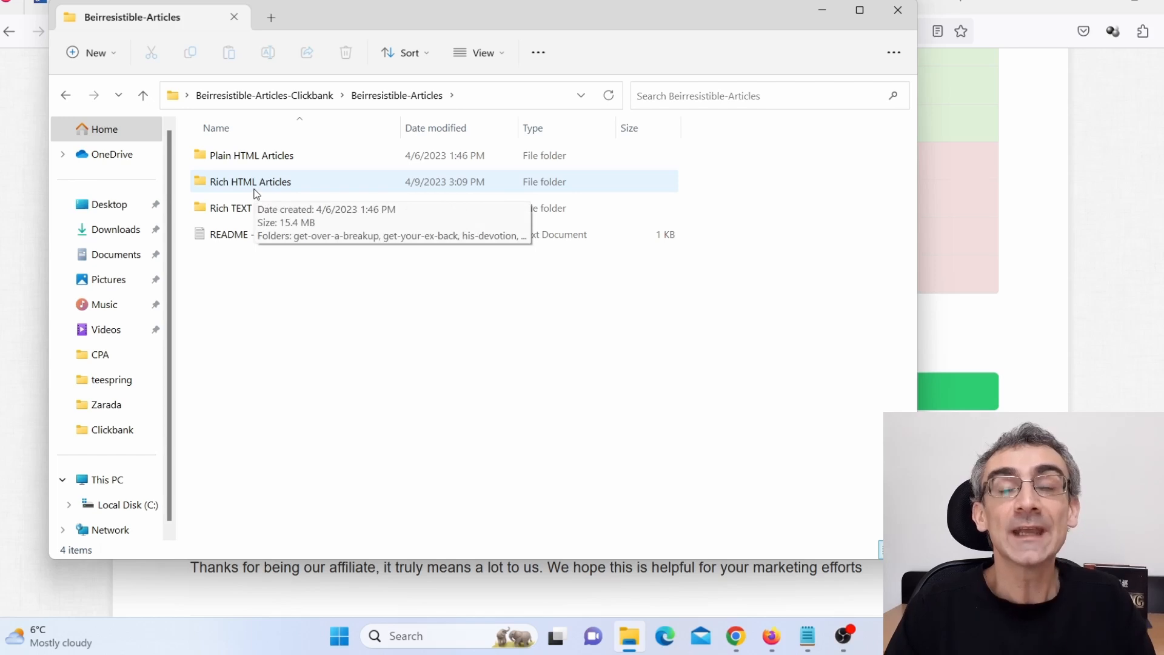
pyautogui.doubleClick(255, 189)
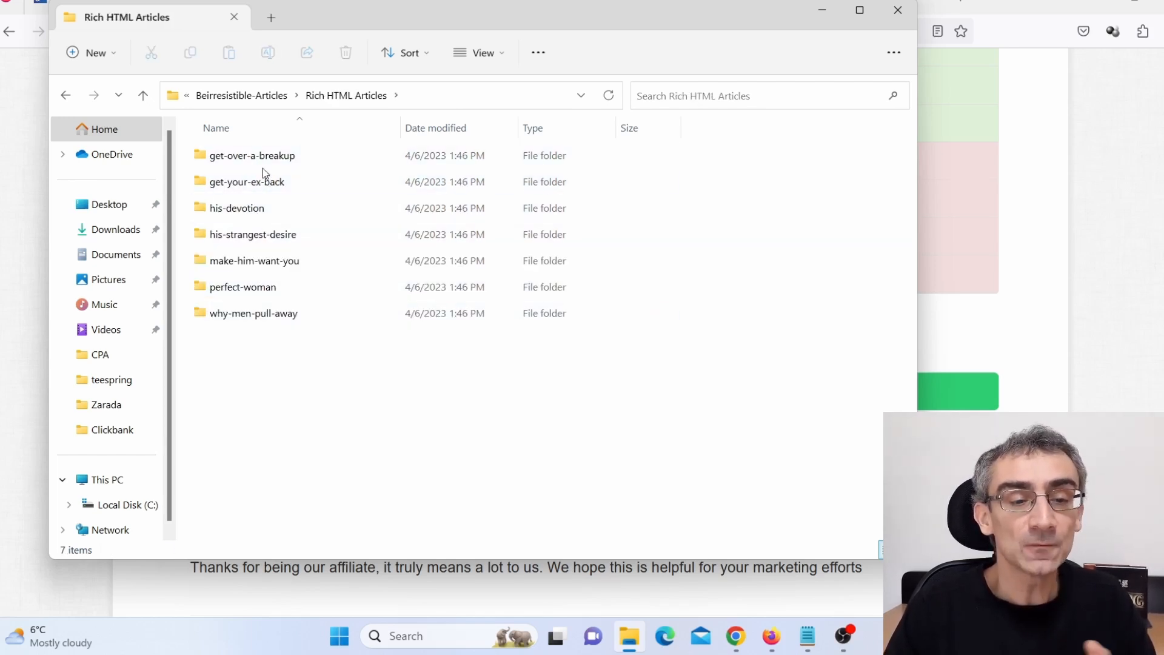
pyautogui.doubleClick(268, 156)
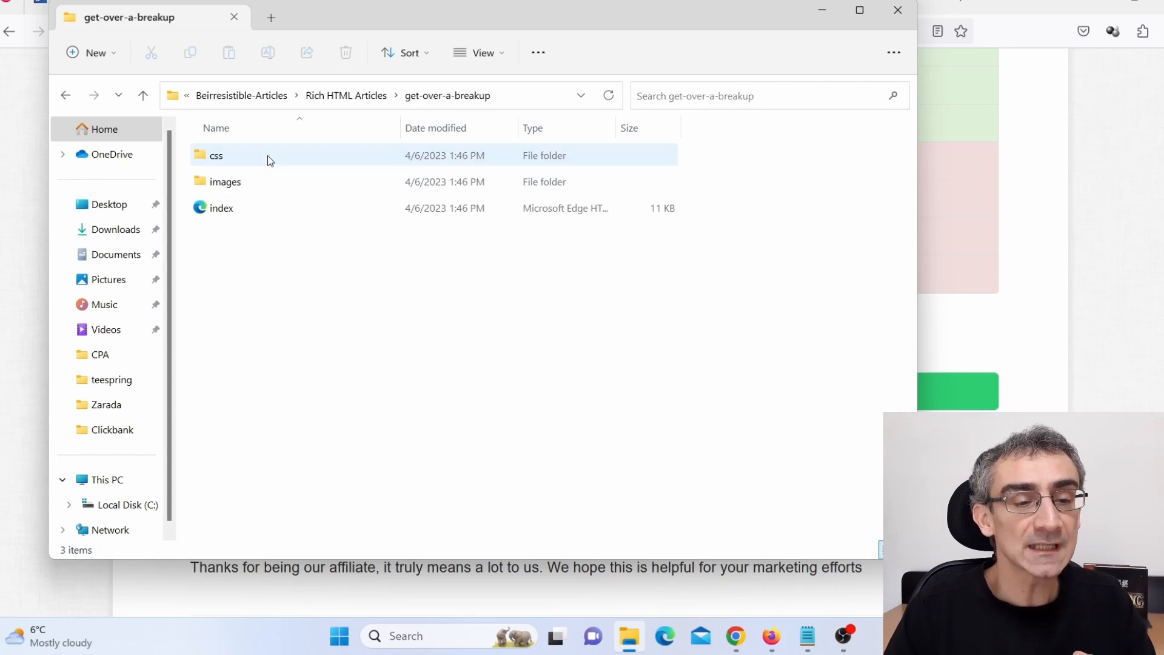
pyautogui.doubleClick(237, 212)
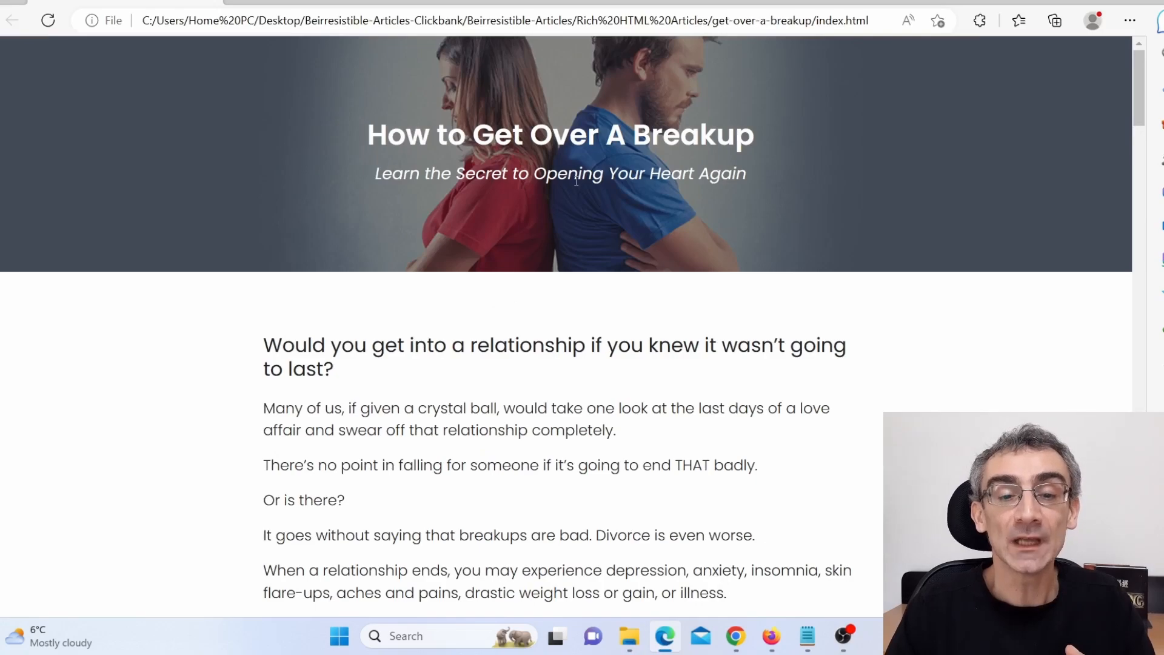
# Scroll through the How to Get Over A Breakup article in Edge down to its References.
pyautogui.scroll(-15, 611, 329)
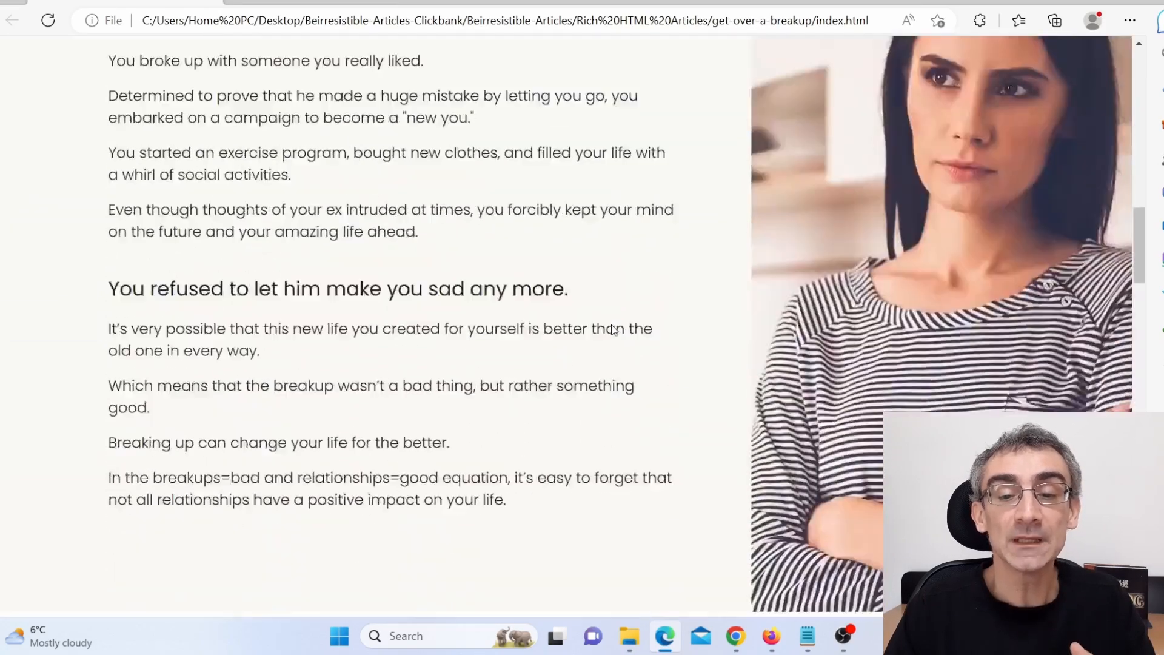
pyautogui.scroll(-8, 612, 329)
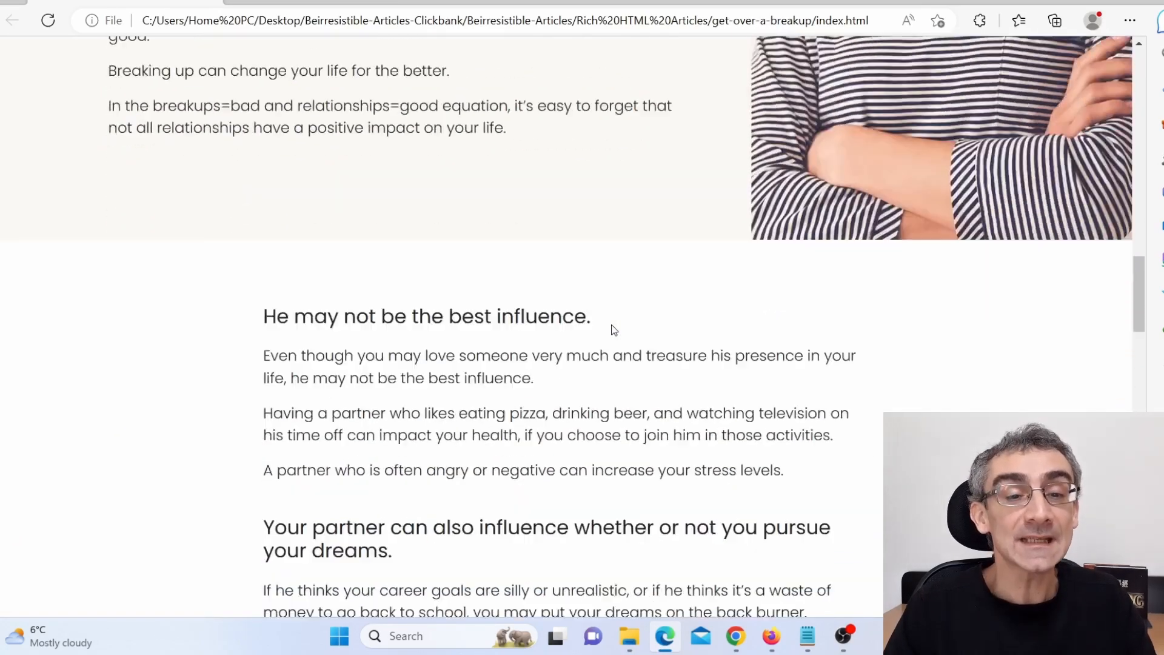
pyautogui.scroll(-14, 612, 325)
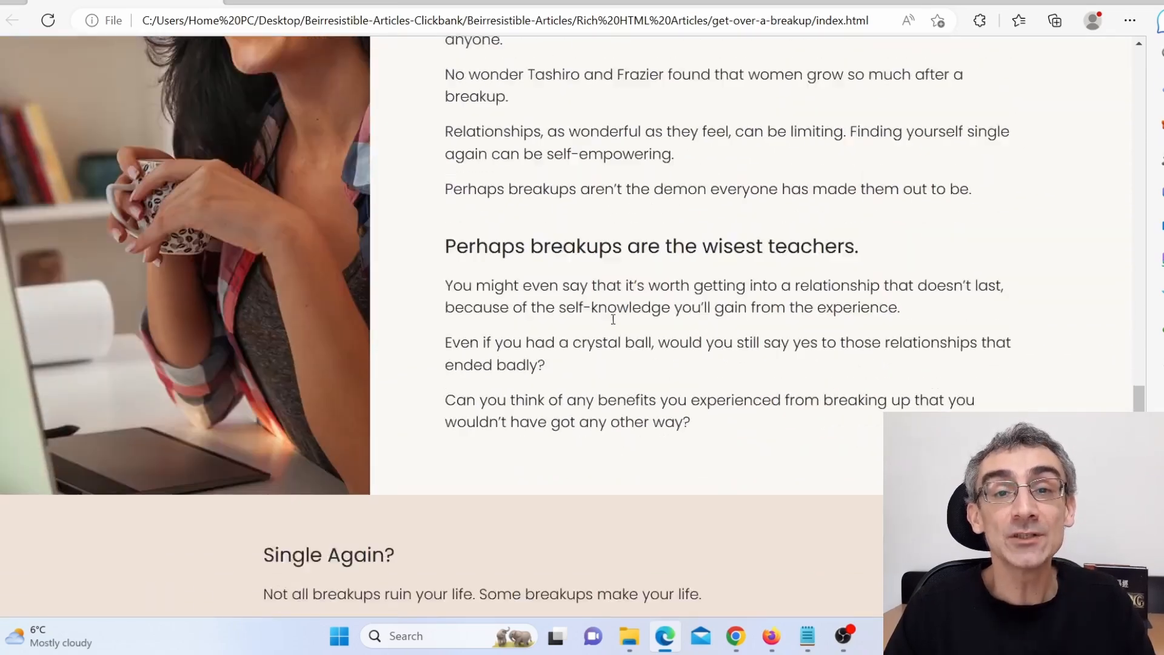
pyautogui.scroll(-9, 615, 324)
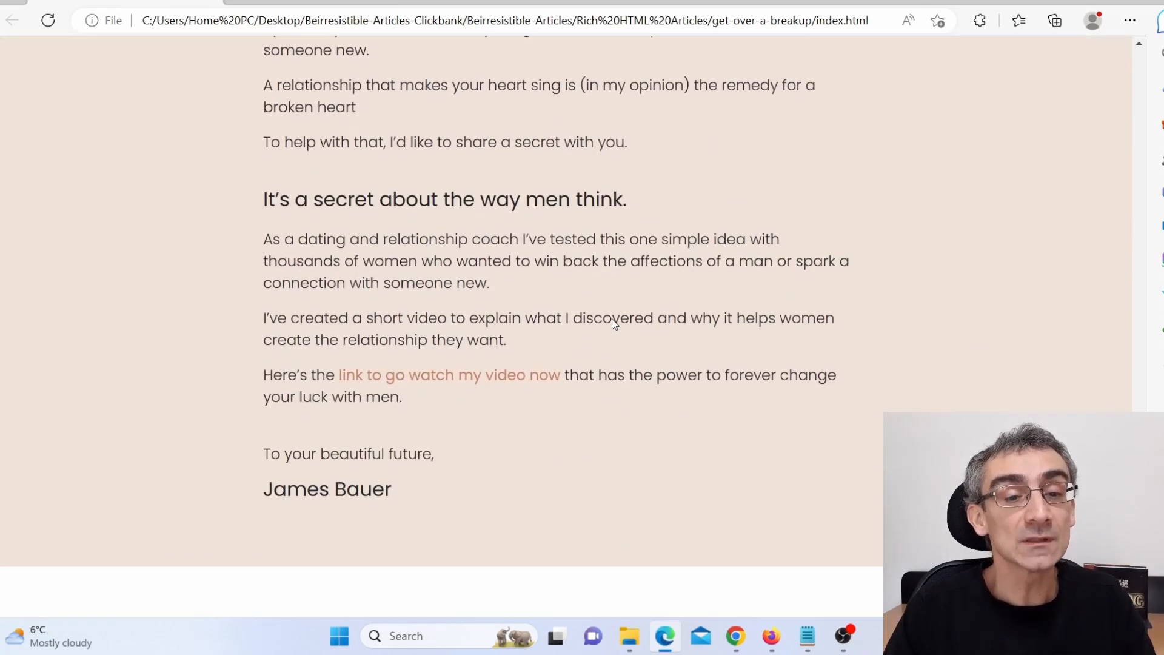
pyautogui.scroll(-7, 614, 318)
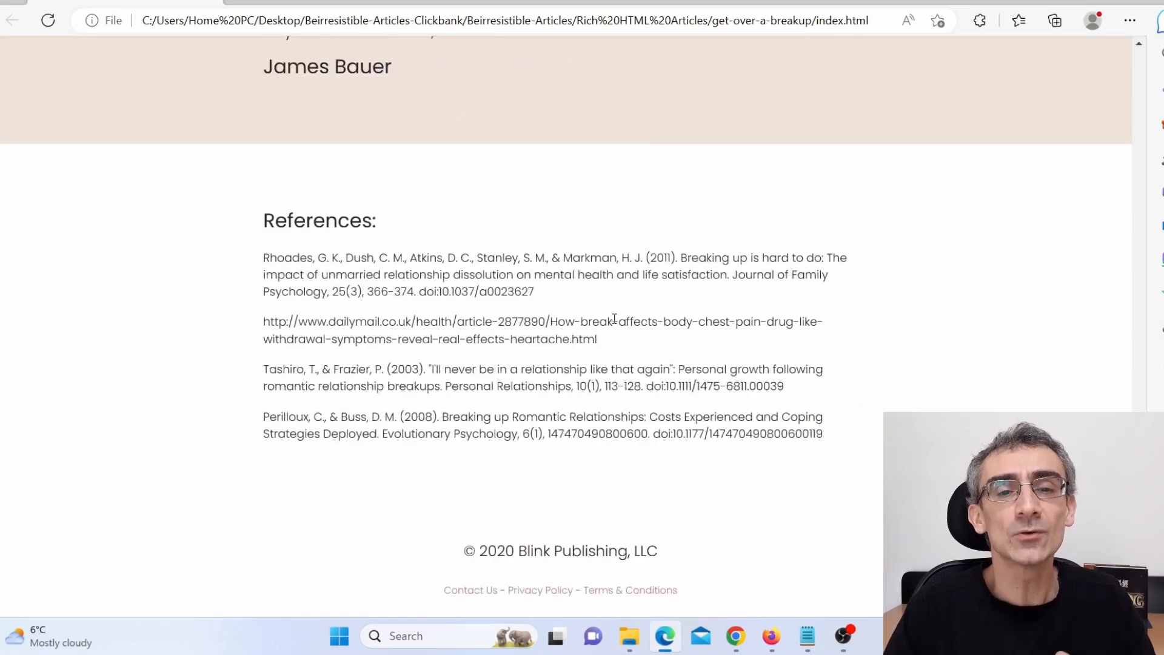
pyautogui.scroll(16, 642, 335)
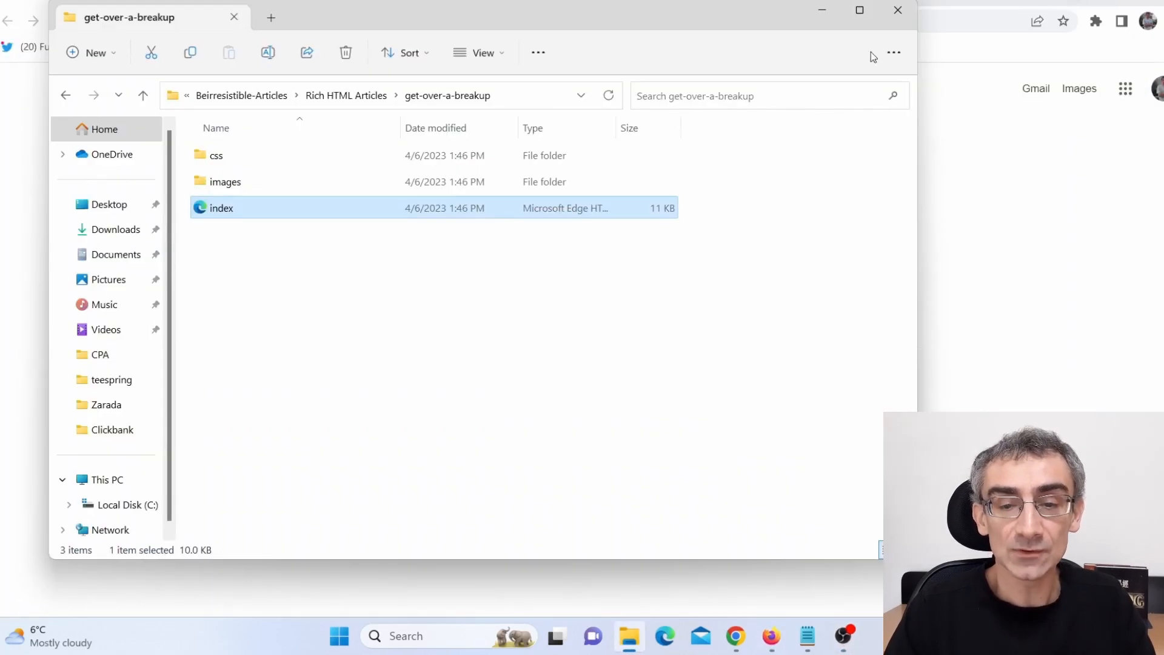
# Move the get-over-a-breakup folder from Rich HTML Articles onto the desktop.
pyautogui.click(822, 10)
pyautogui.click(1091, 6)
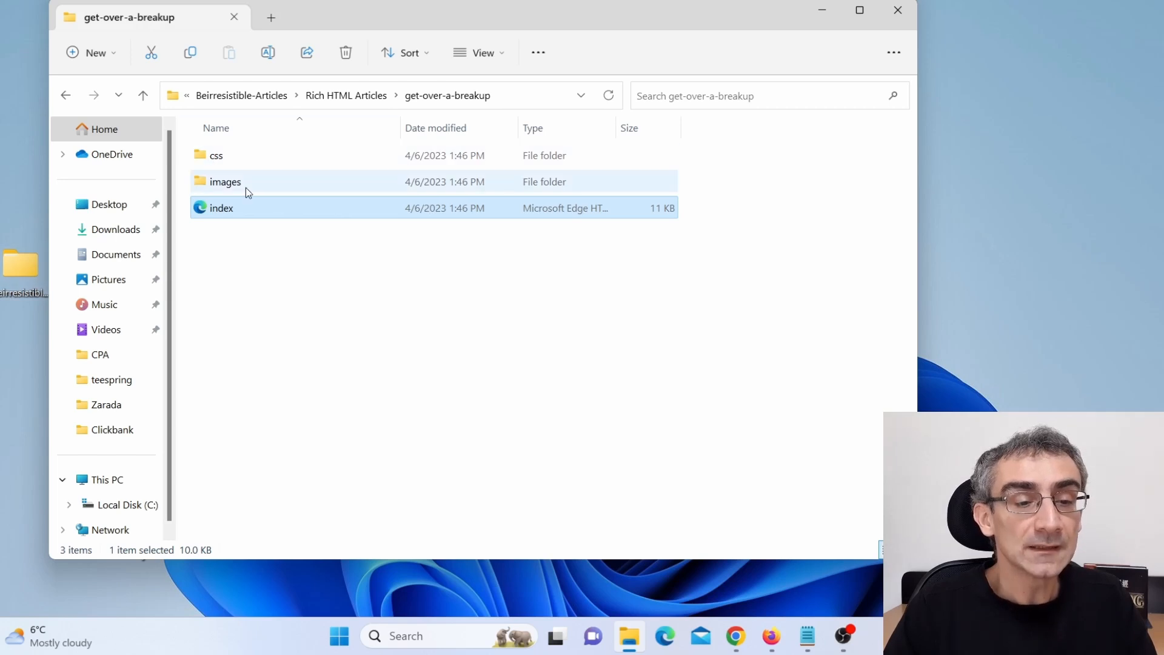
pyautogui.click(66, 95)
pyautogui.moveTo(204, 156); pyautogui.dragTo(10, 146)
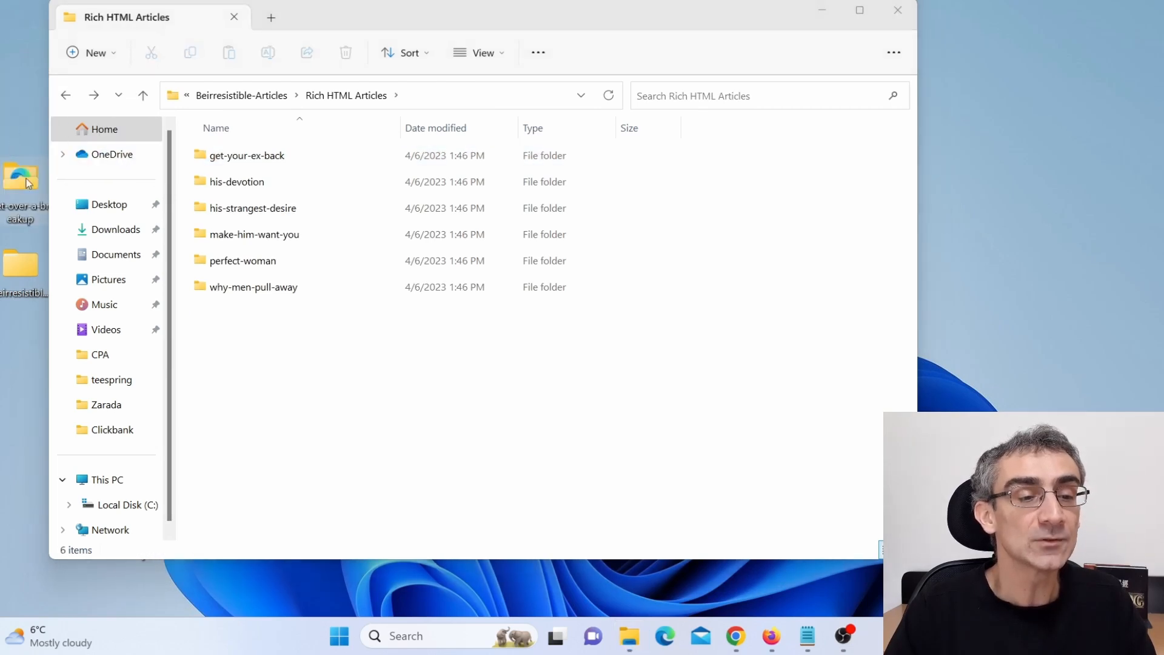
# Open the desktop folder's index file with Visual Studio Code.
pyautogui.doubleClick(20, 185)
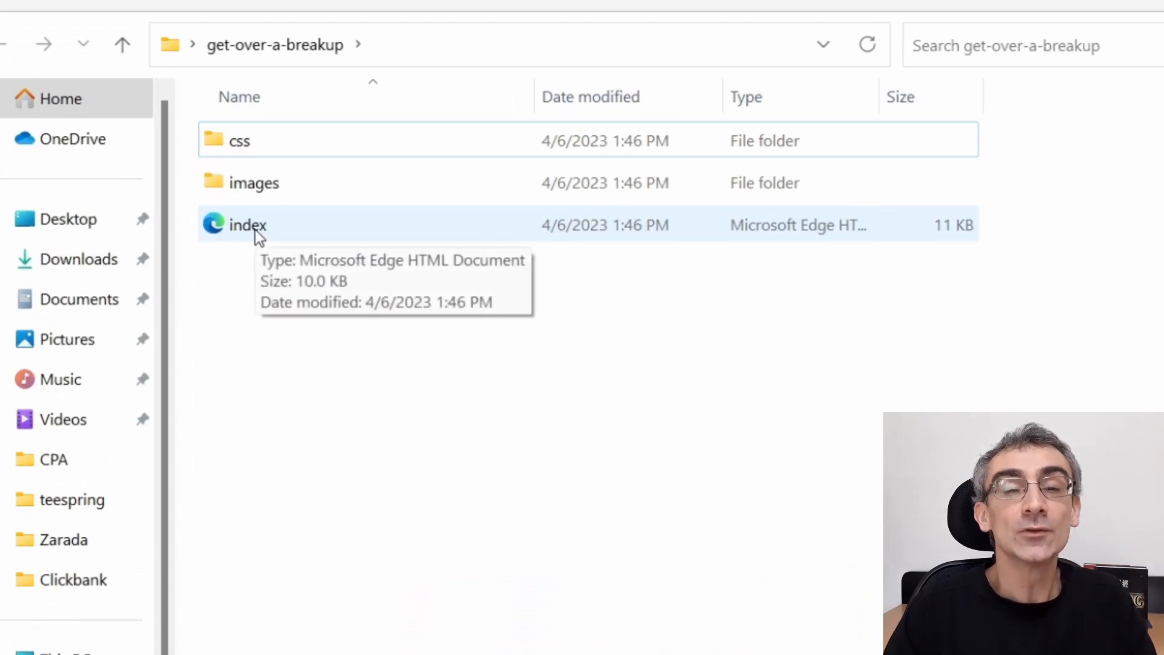
pyautogui.click(256, 231)
pyautogui.rightClick(256, 231)
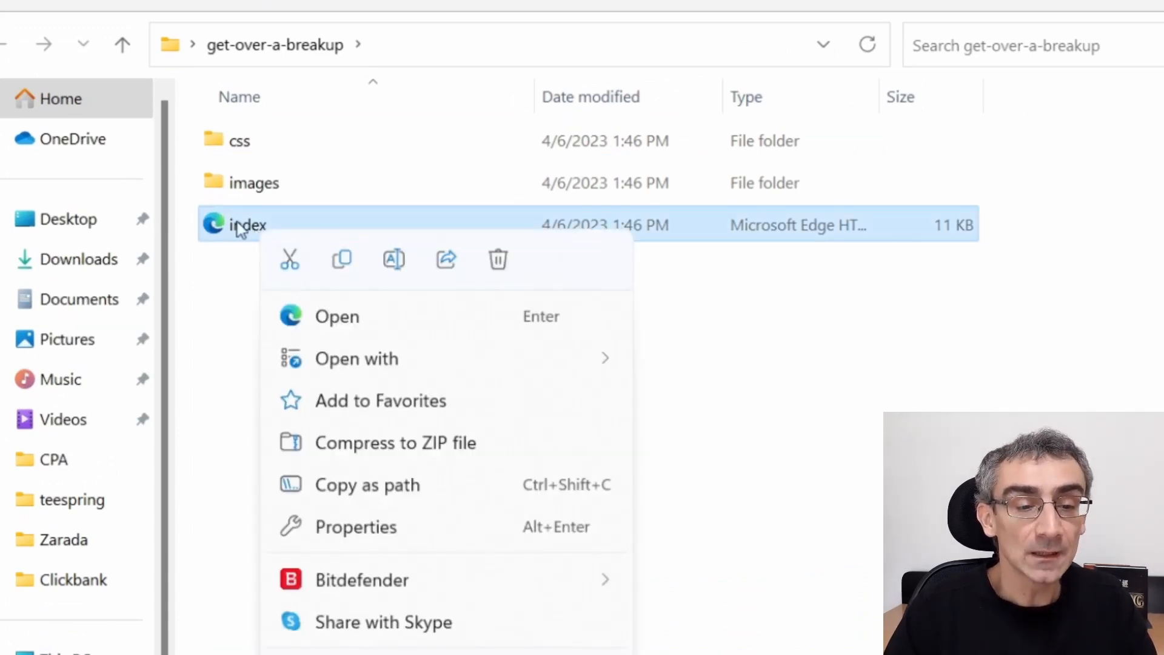
pyautogui.moveTo(591, 363)
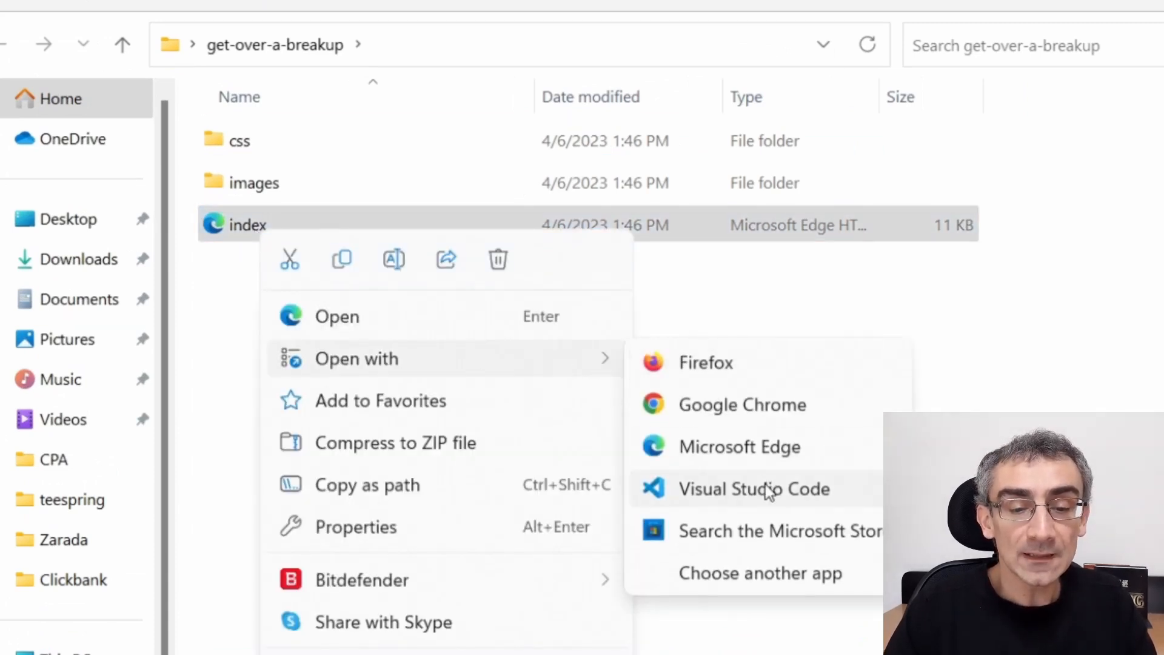
pyautogui.click(760, 490)
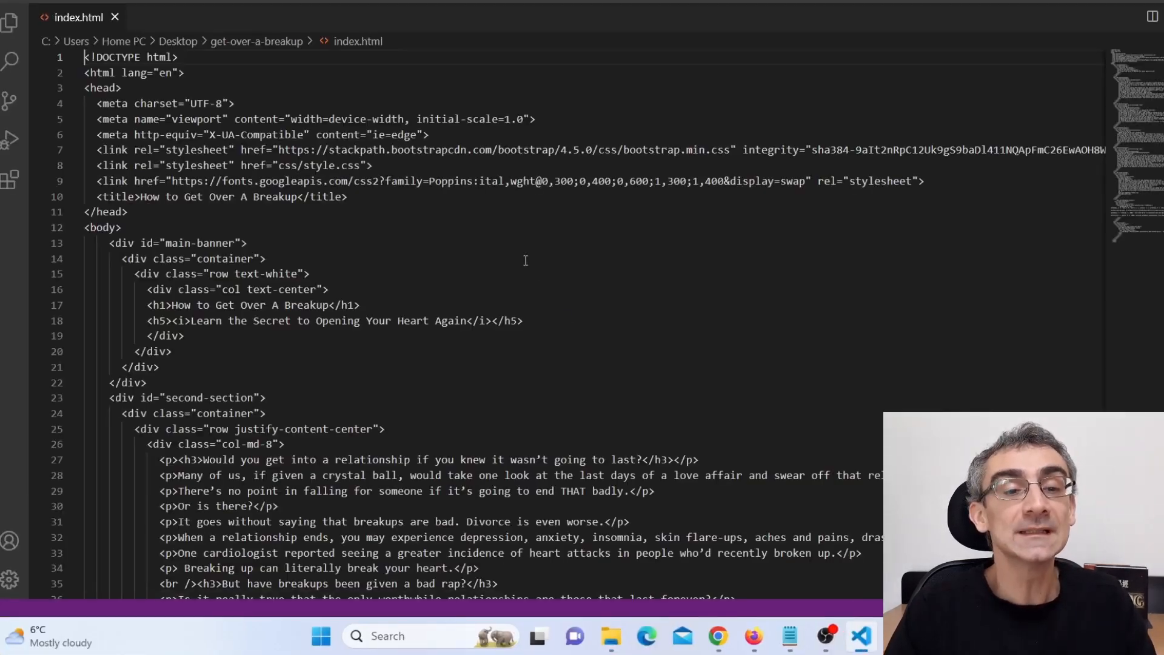
pyautogui.scroll(-15, 577, 300)
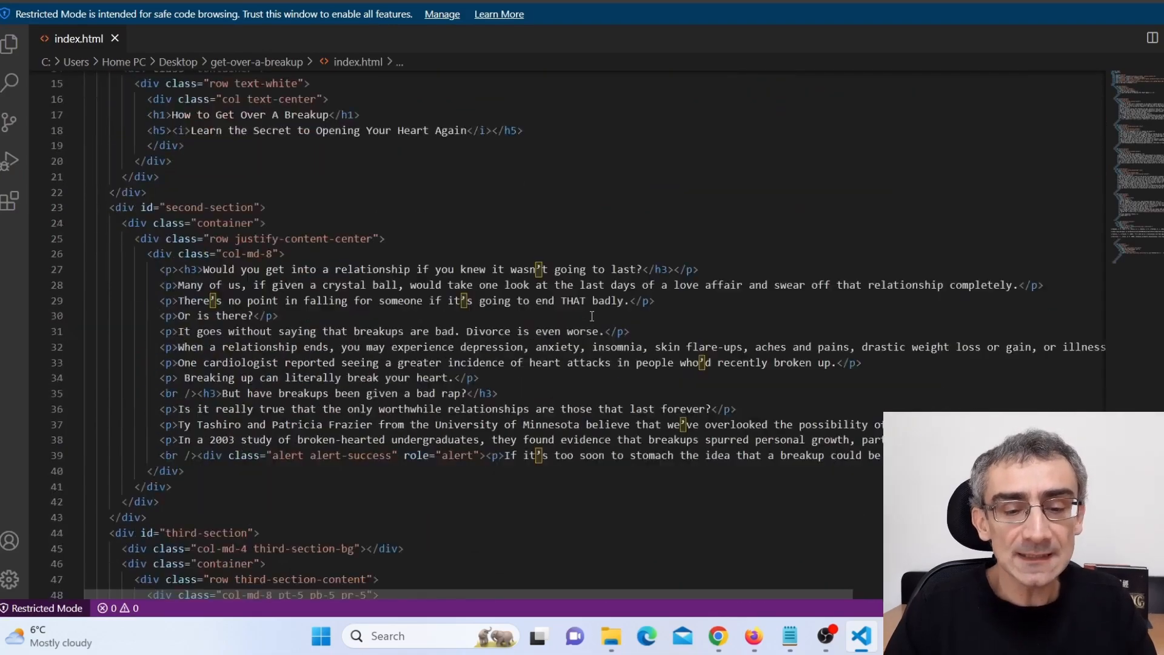
pyautogui.scroll(-17, 592, 316)
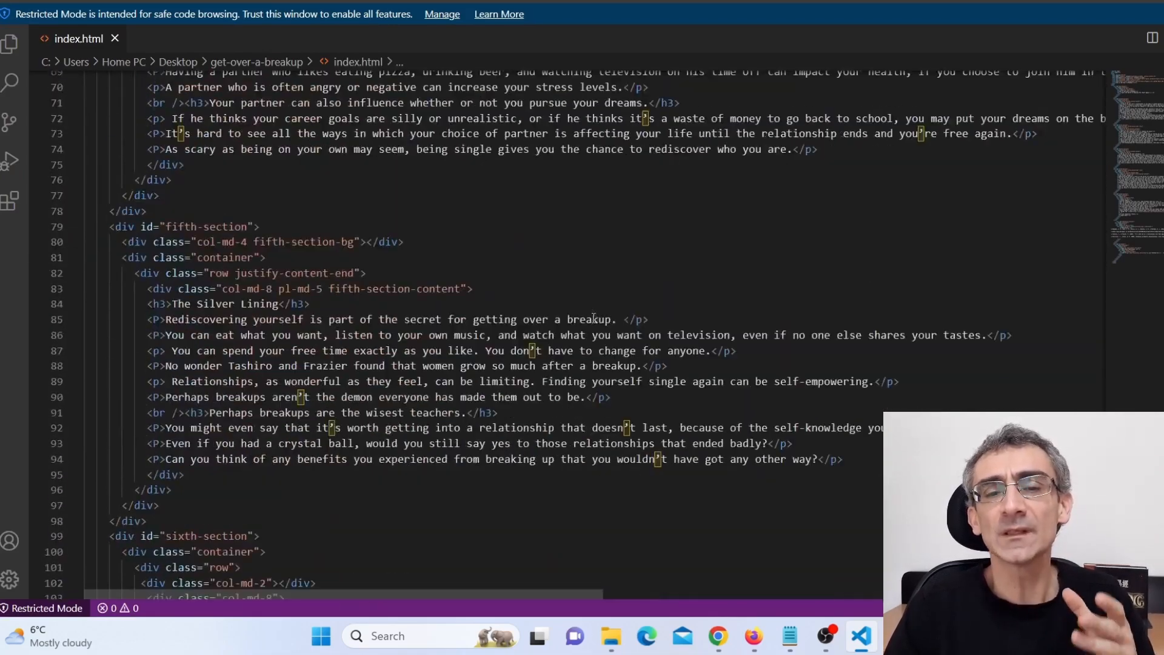
pyautogui.scroll(-13, 596, 313)
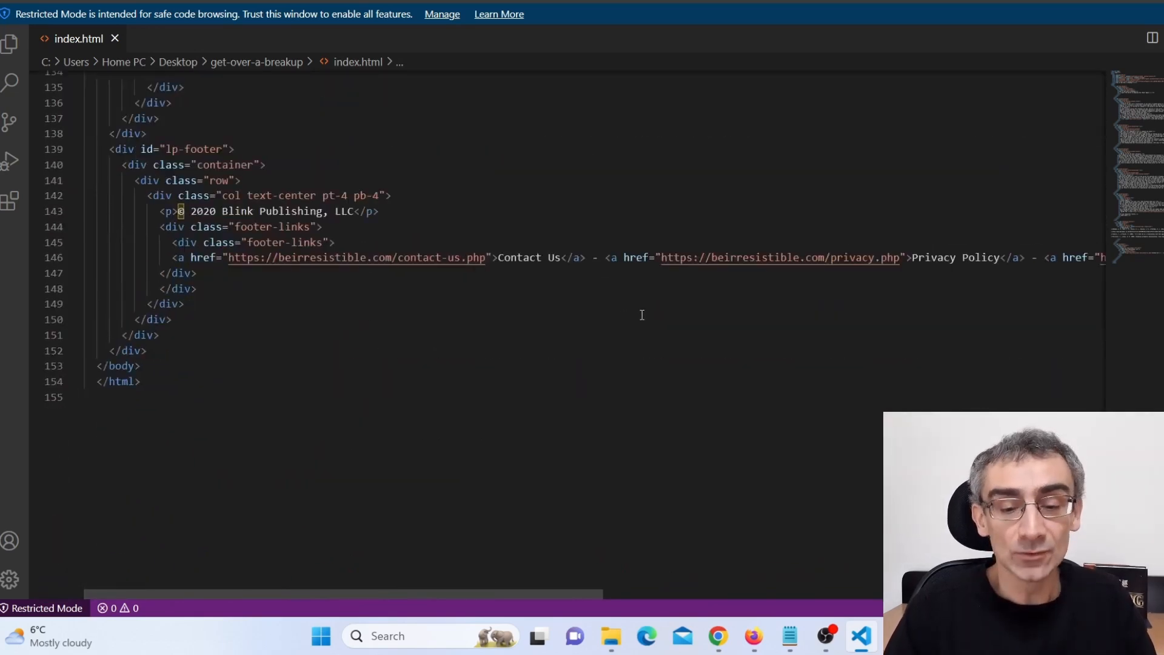
# Copy the hissecretobsession.com domain from the Firefox affiliate reports page address, then return to VS Code.
pyautogui.click(753, 636)
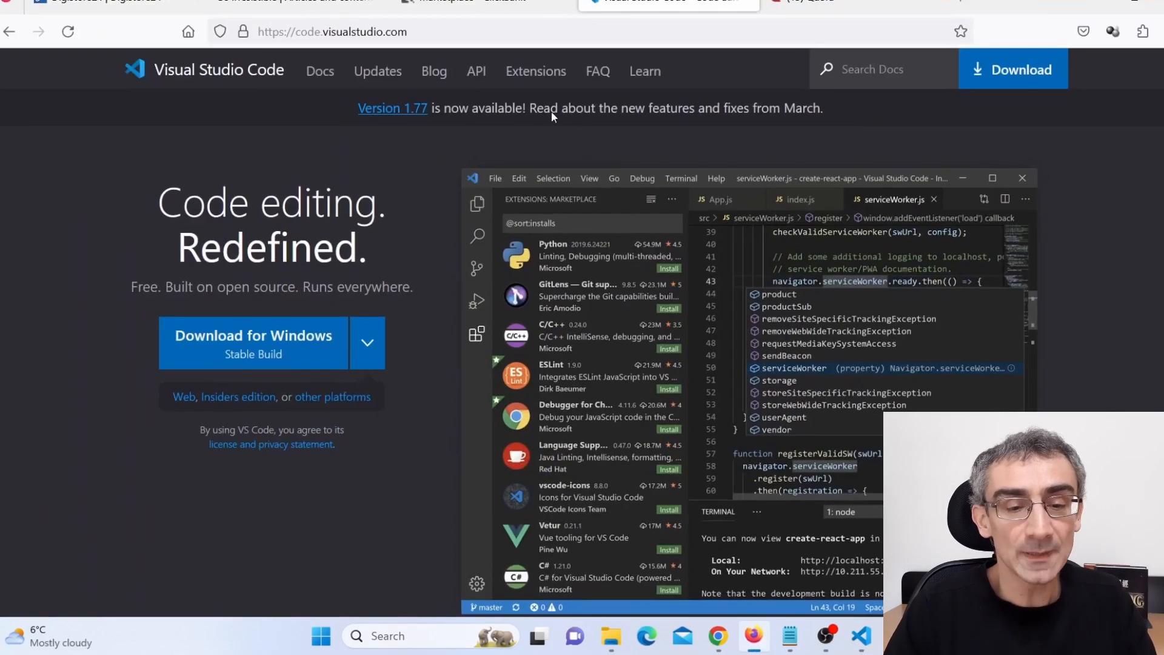
pyautogui.click(315, 2)
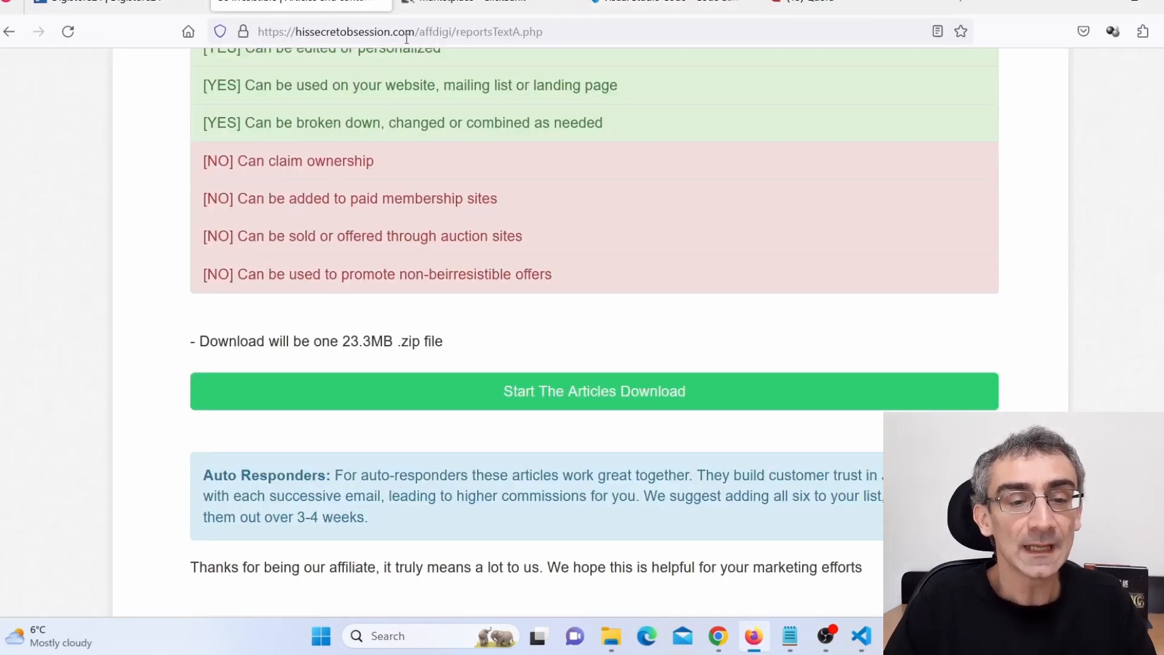
pyautogui.moveTo(412, 34); pyautogui.dragTo(264, 24)
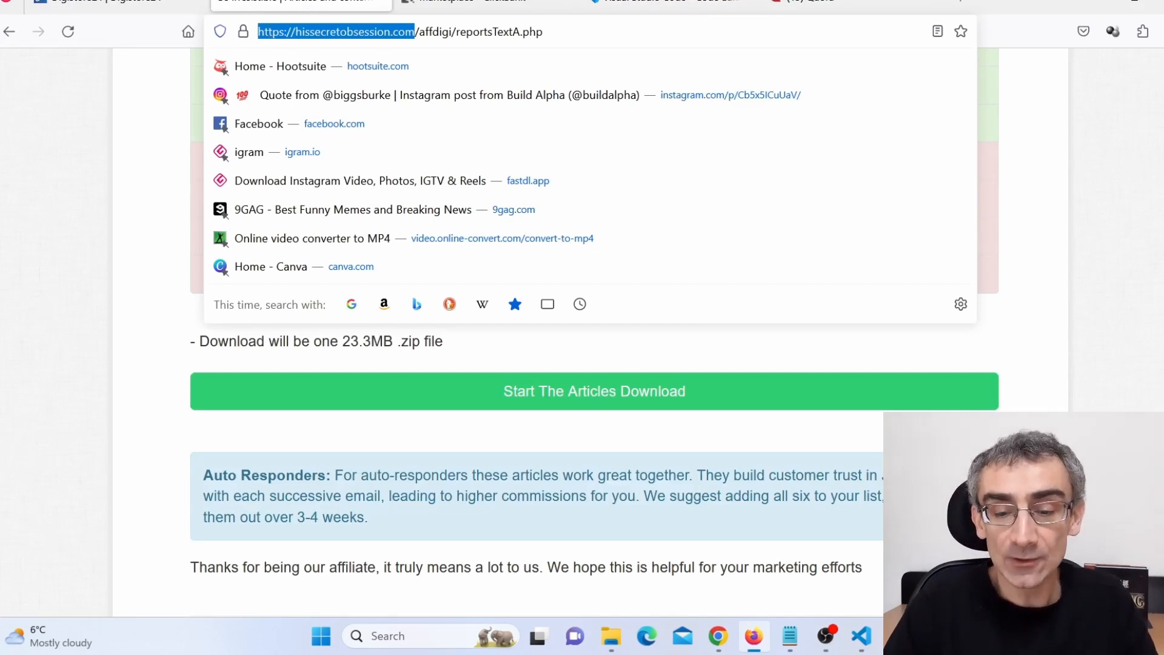
pyautogui.click(862, 637)
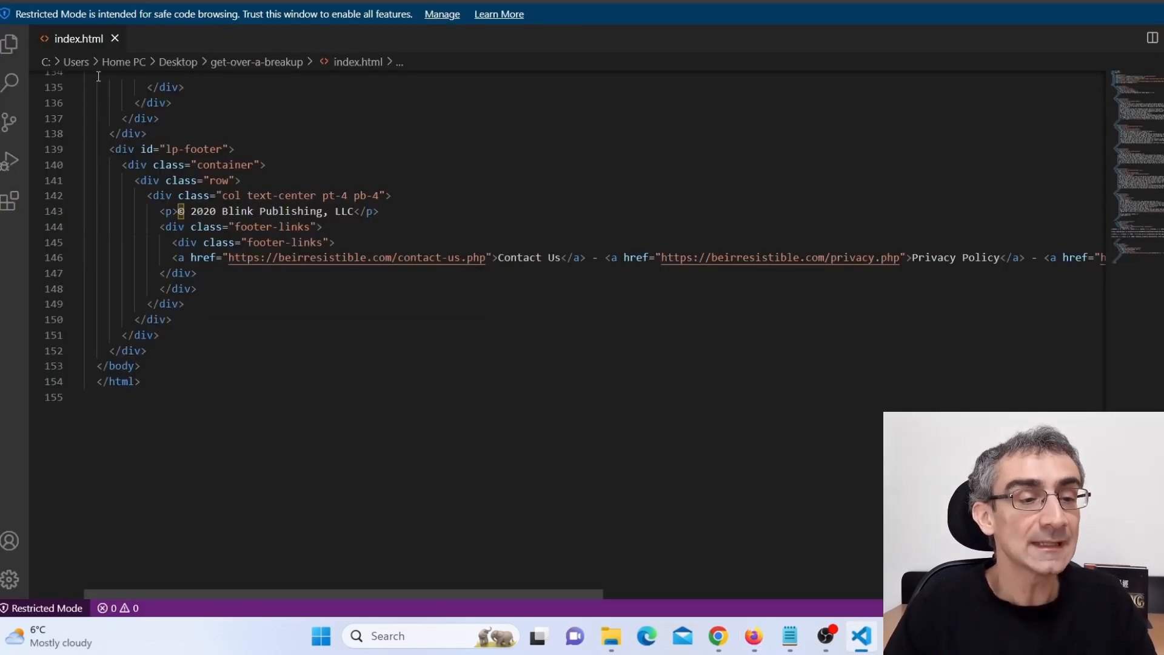
pyautogui.click(10, 81)
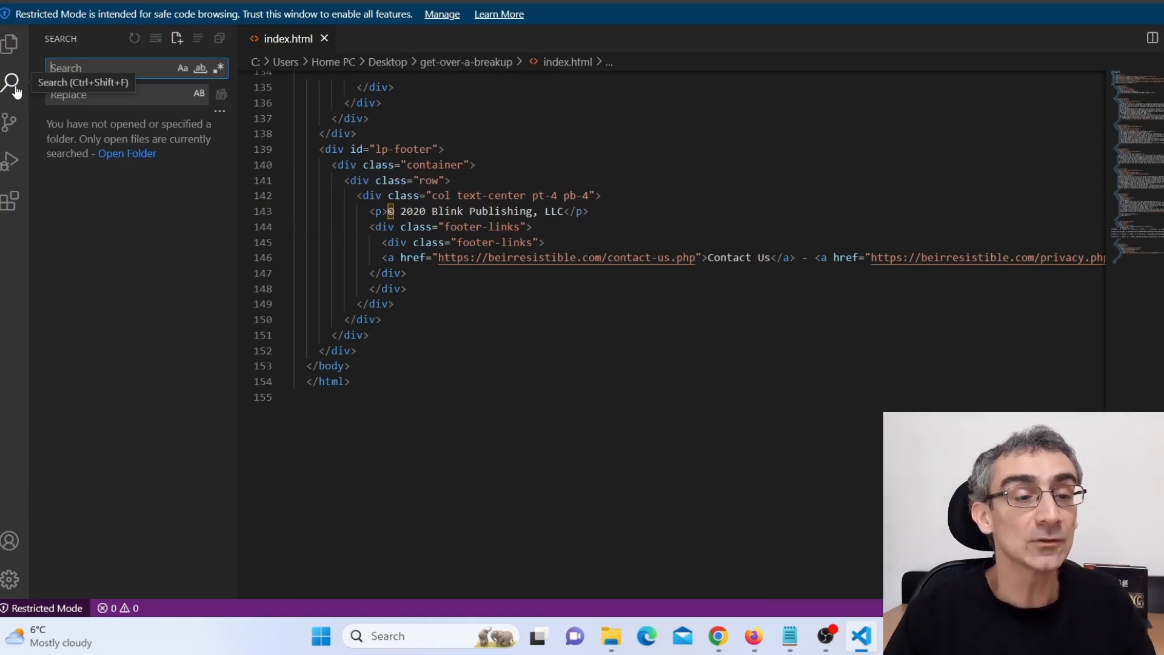
pyautogui.write('https://hissecretobsession.com')
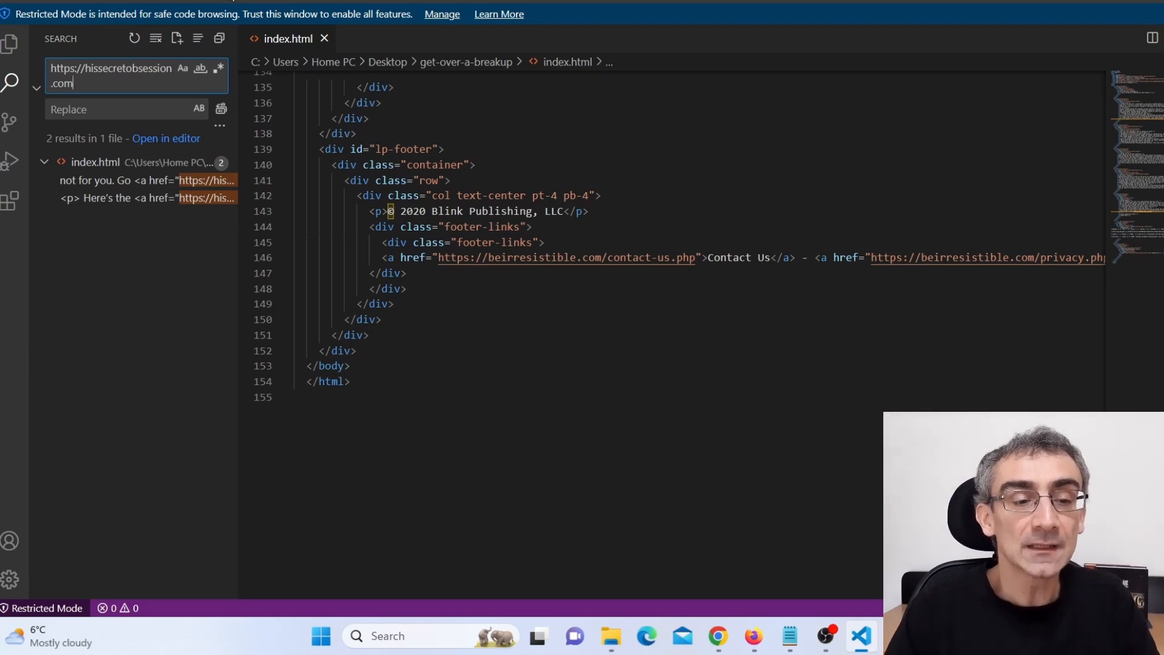
pyautogui.click(153, 182)
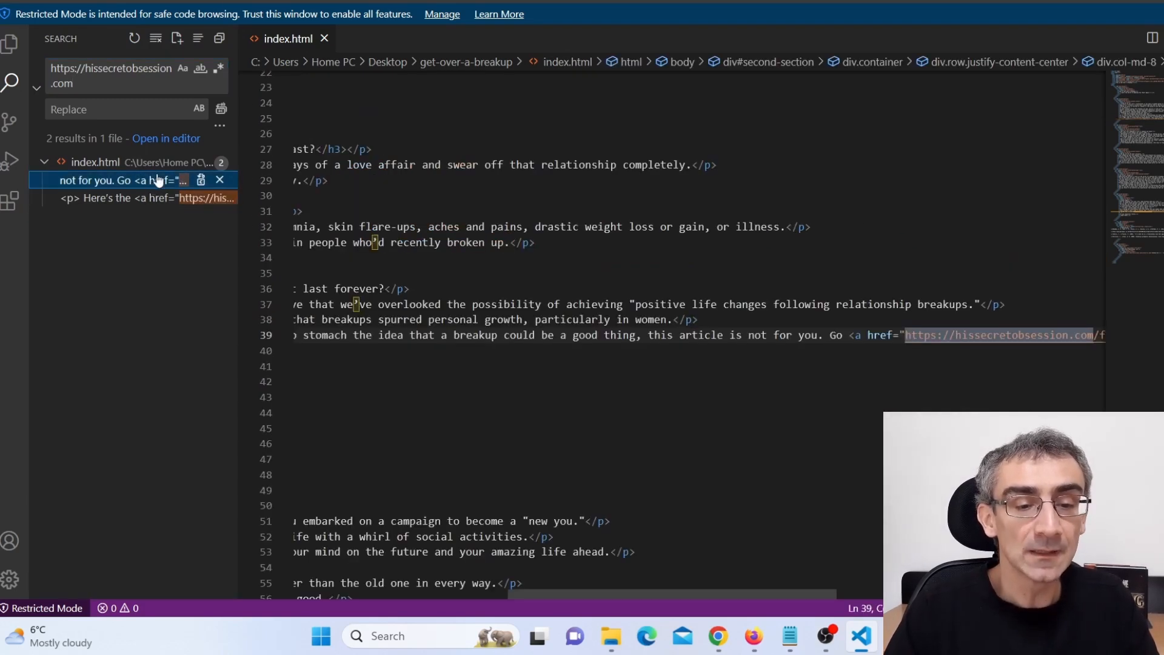
pyautogui.moveTo(933, 337); pyautogui.dragTo(906, 336)
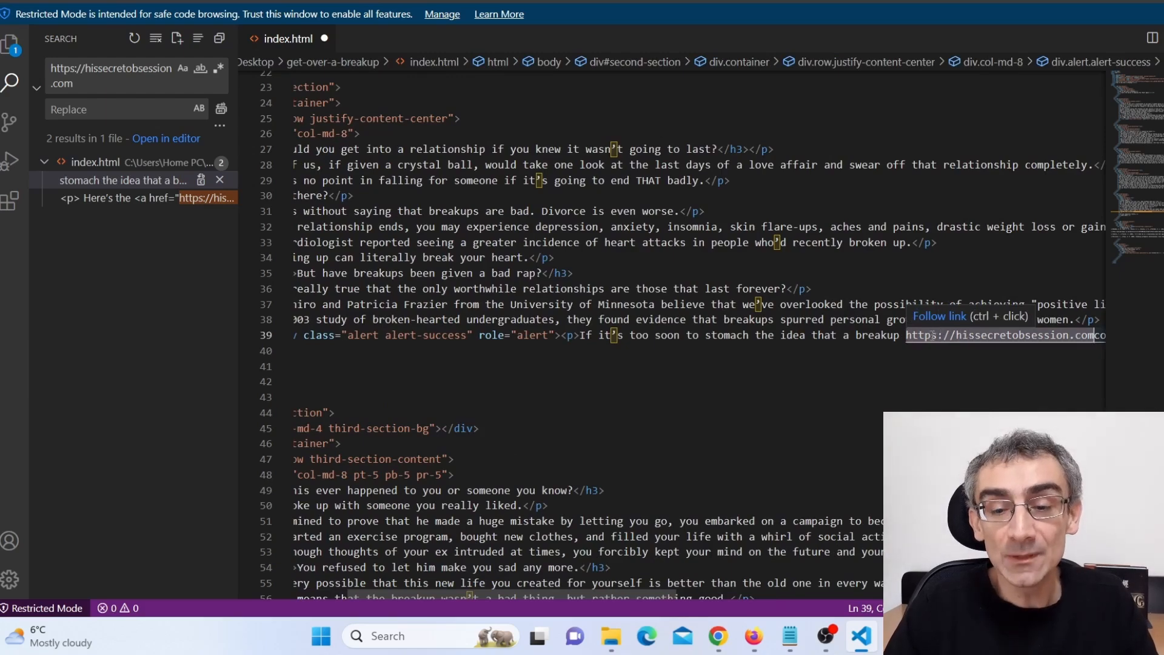
pyautogui.scroll(-15, 790, 390)
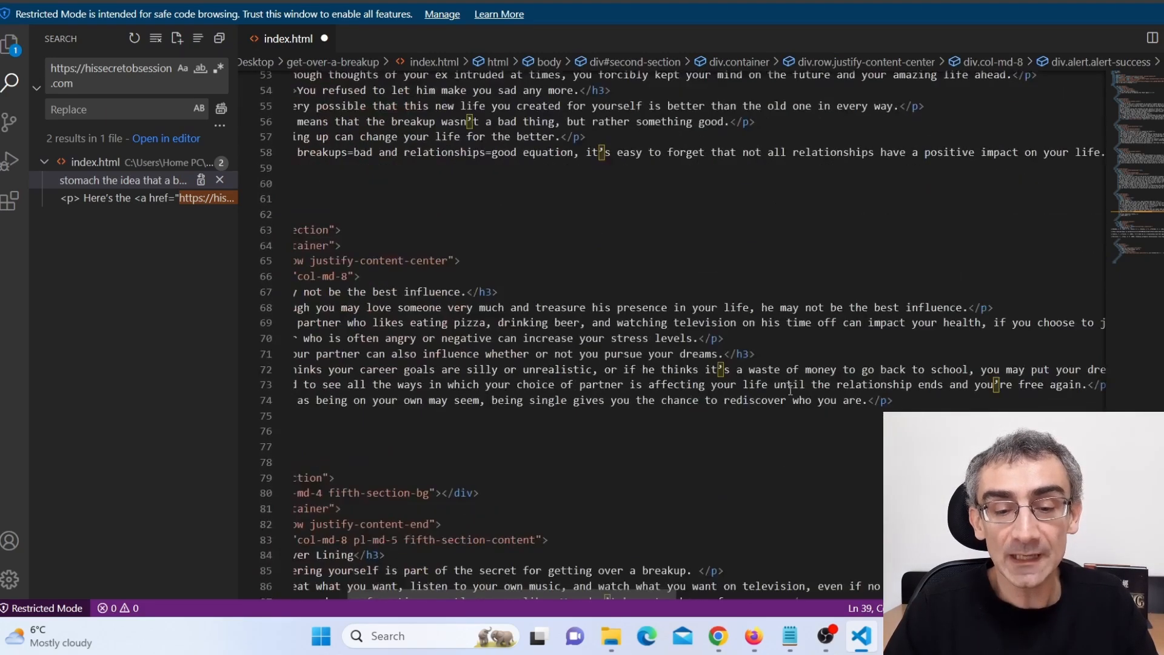
pyautogui.scroll(-9, 791, 390)
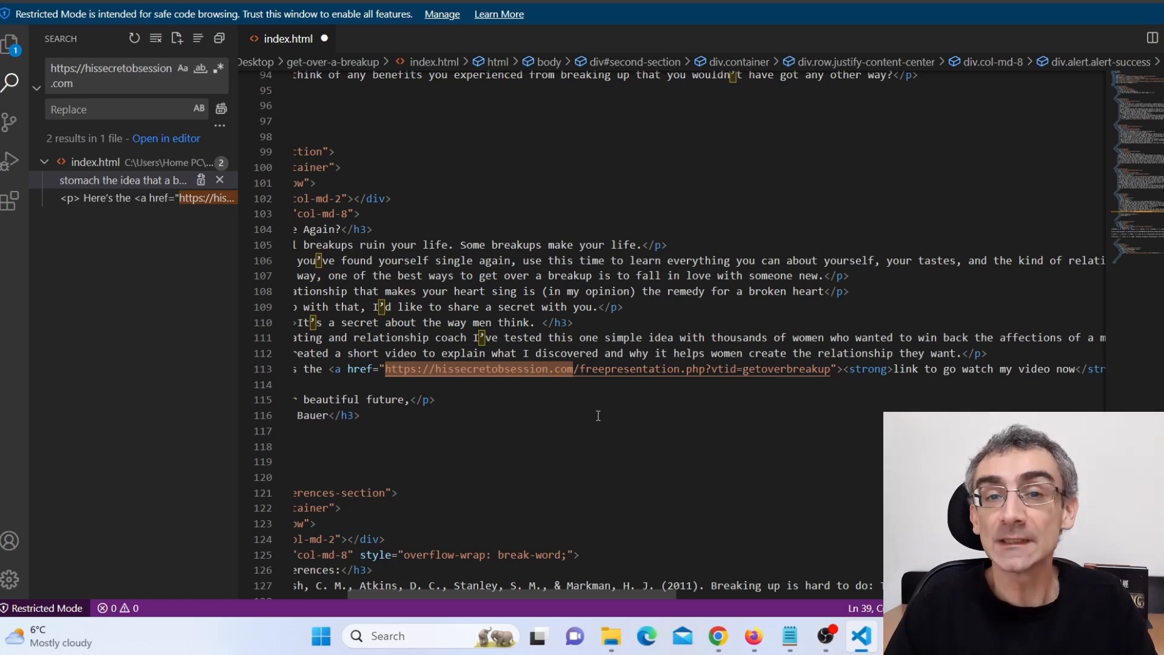
# Copy the Digistore24 affiliate link from Notepad and paste it over line 113's hissecretobsession video URL.
pyautogui.click(789, 646)
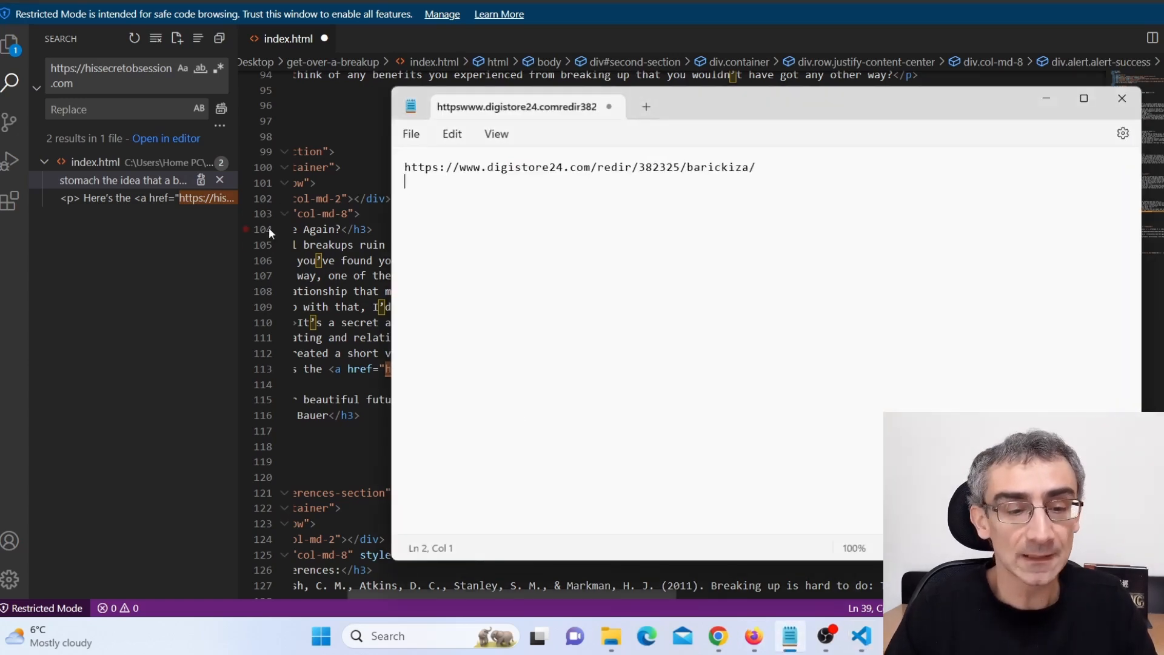
pyautogui.hotkey('ctrl', 'a')
pyautogui.hotkey('ctrl', 'c')
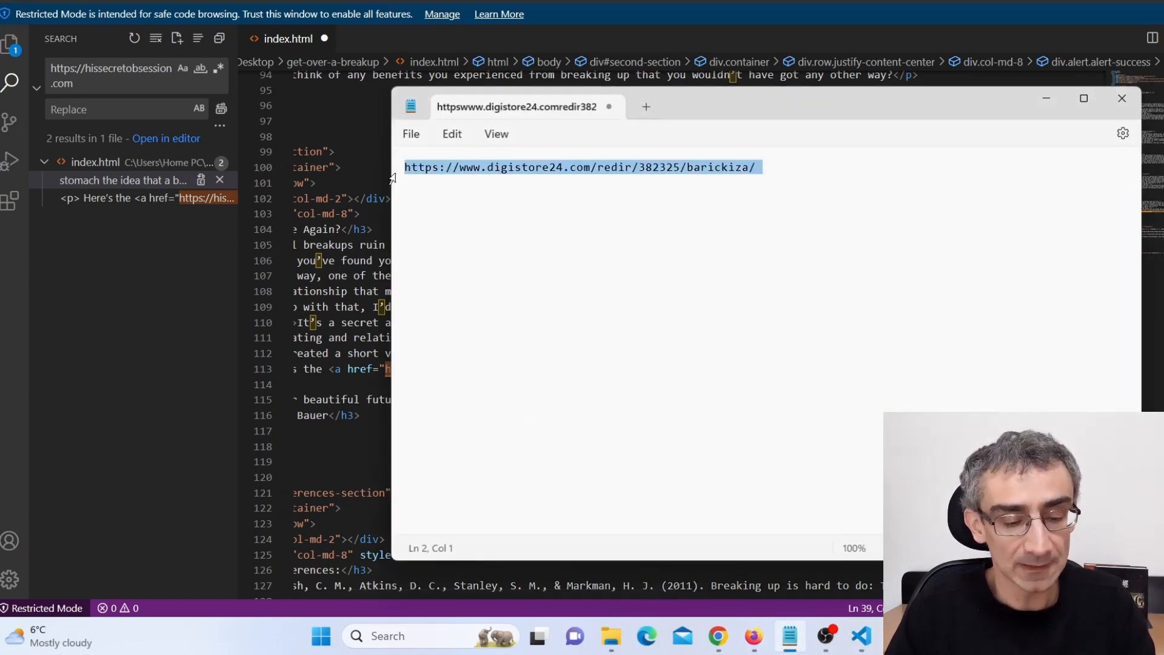
pyautogui.click(1046, 99)
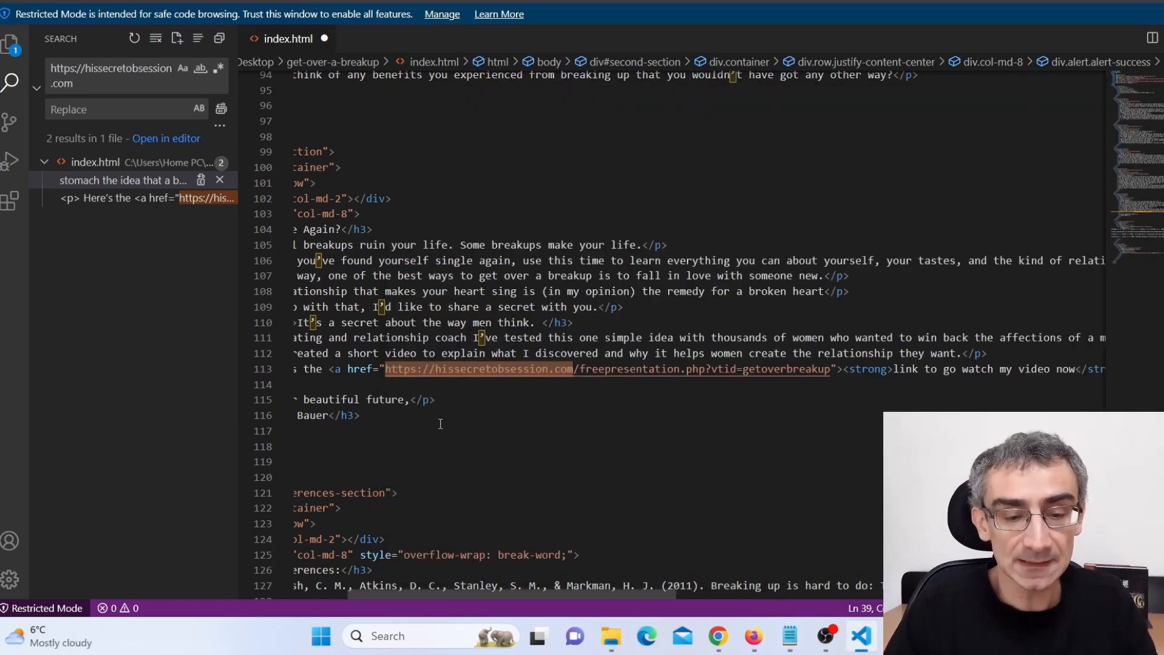
pyautogui.moveTo(390, 376); pyautogui.dragTo(835, 374)
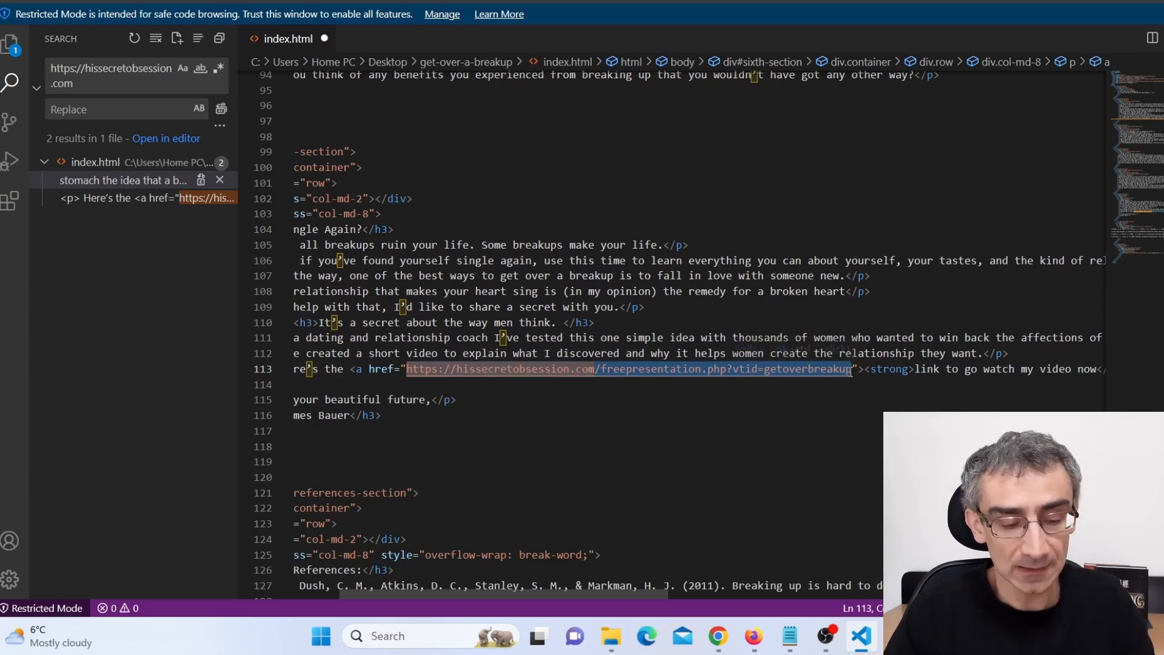
pyautogui.hotkey('ctrl', 'v')
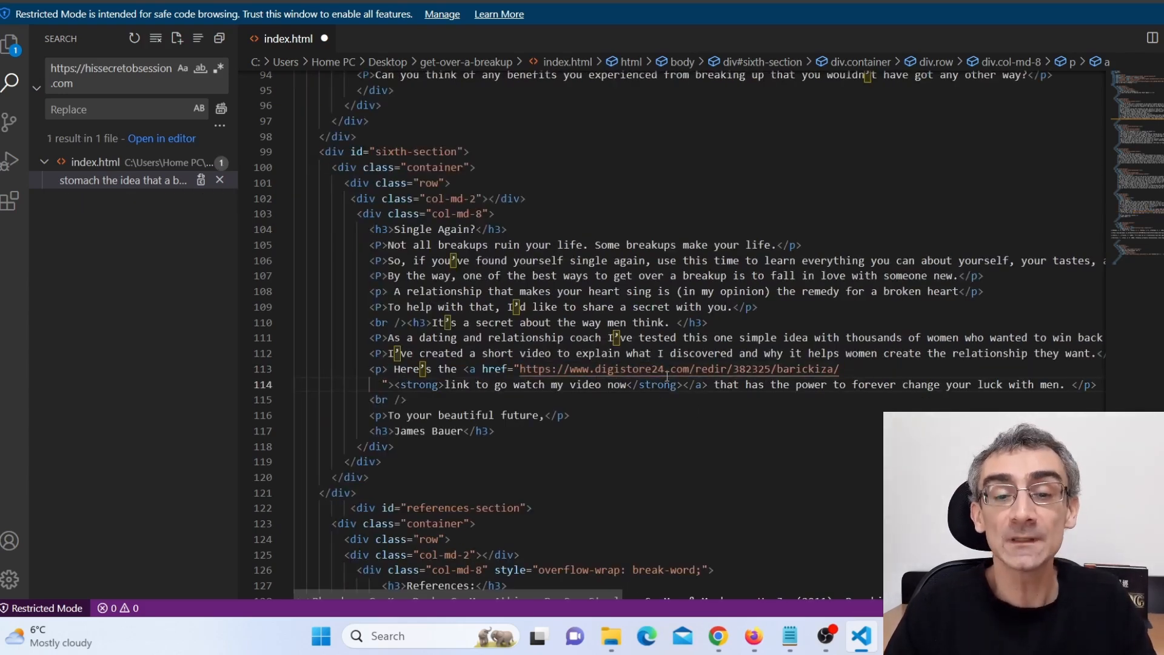
pyautogui.scroll(20, 747, 449)
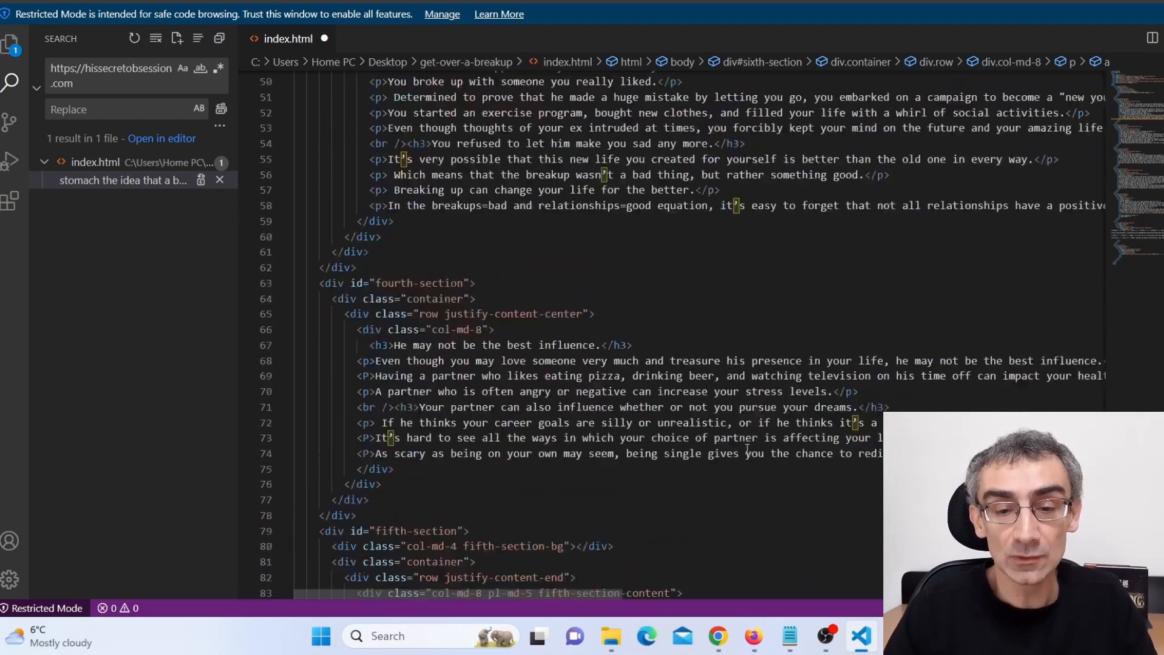
pyautogui.scroll(4, 747, 449)
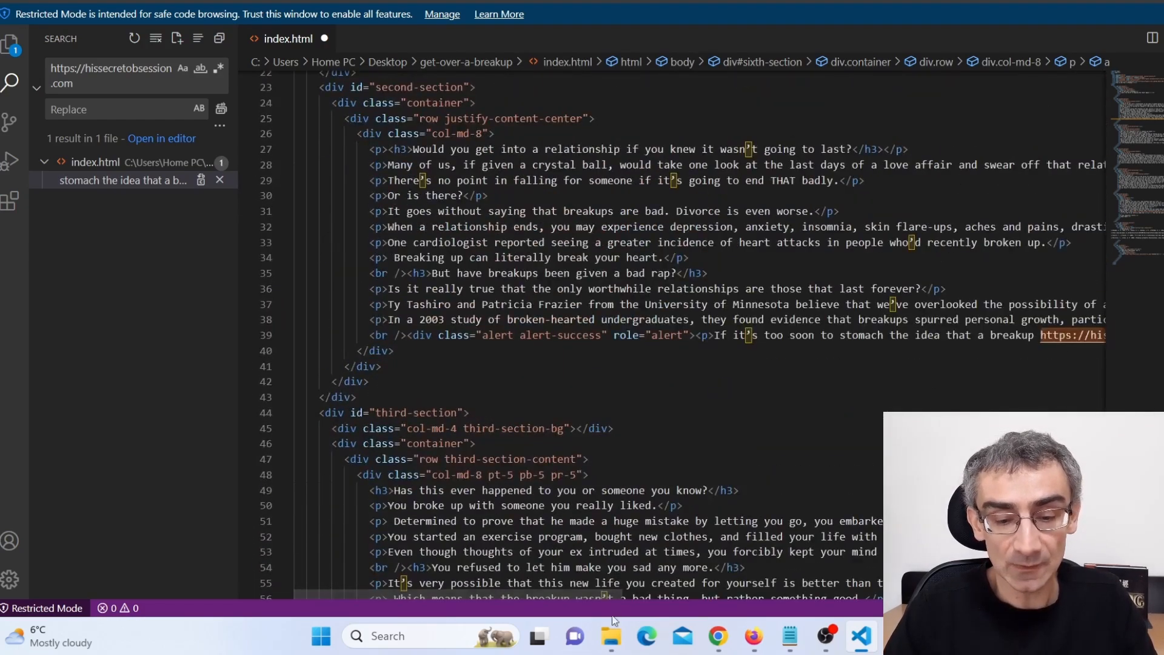
pyautogui.moveTo(388, 595); pyautogui.dragTo(557, 588)
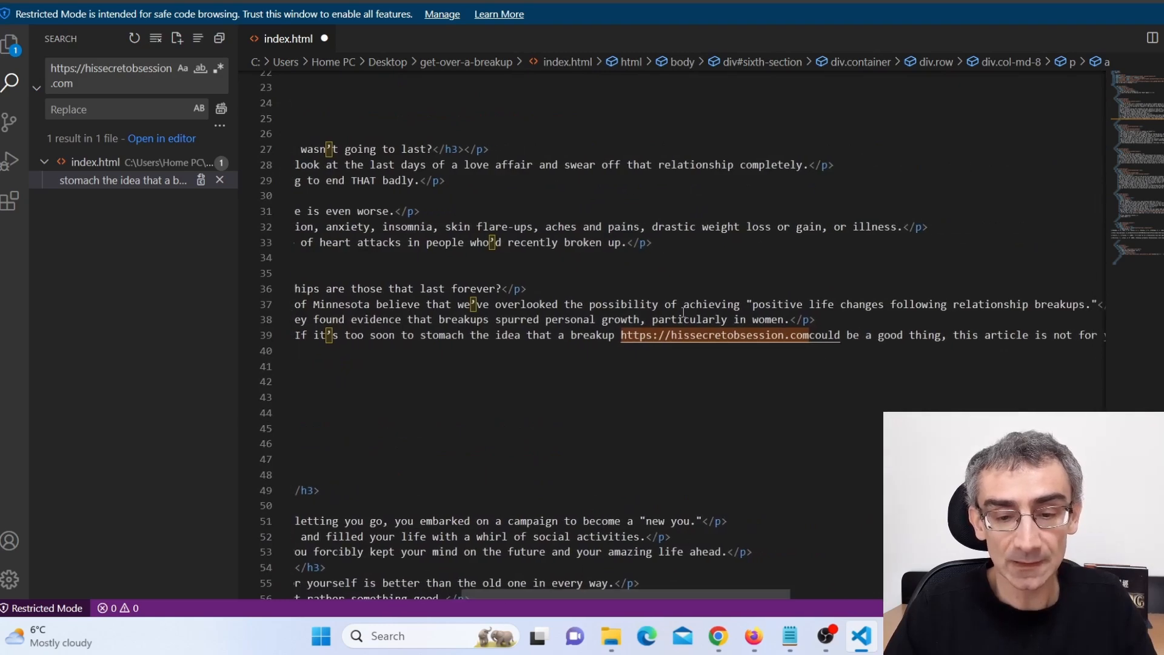
pyautogui.moveTo(628, 333); pyautogui.dragTo(728, 320)
pyautogui.click(831, 344)
pyautogui.moveTo(831, 343); pyautogui.dragTo(941, 337)
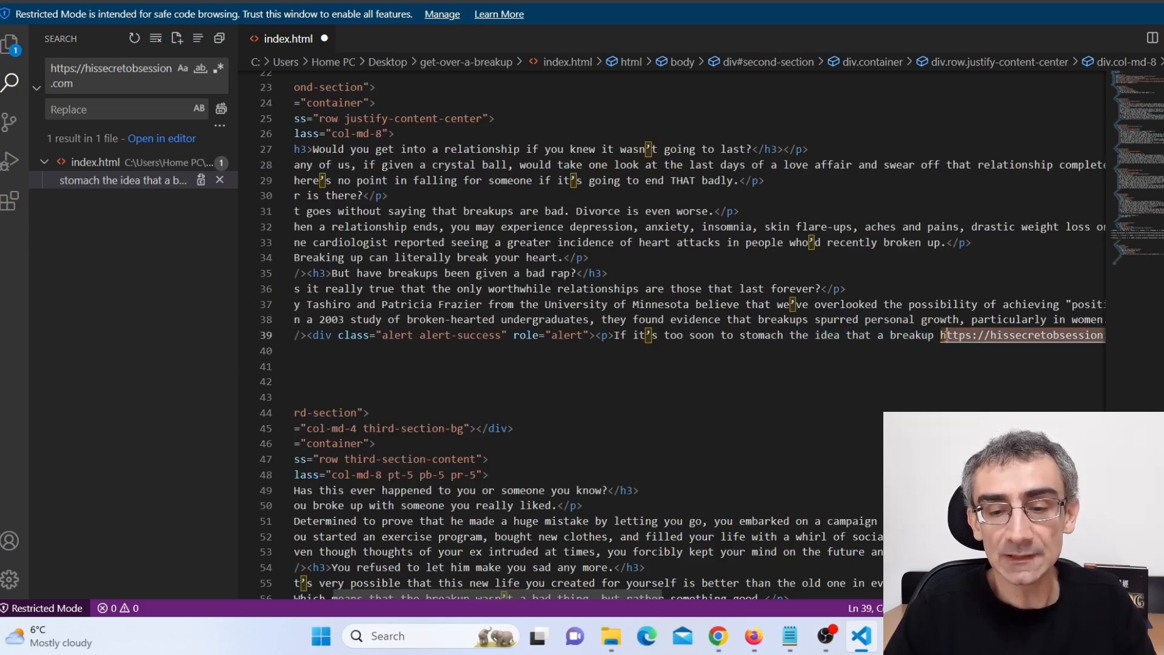
pyautogui.hotkey('ctrl', 'v')
pyautogui.press('Return')
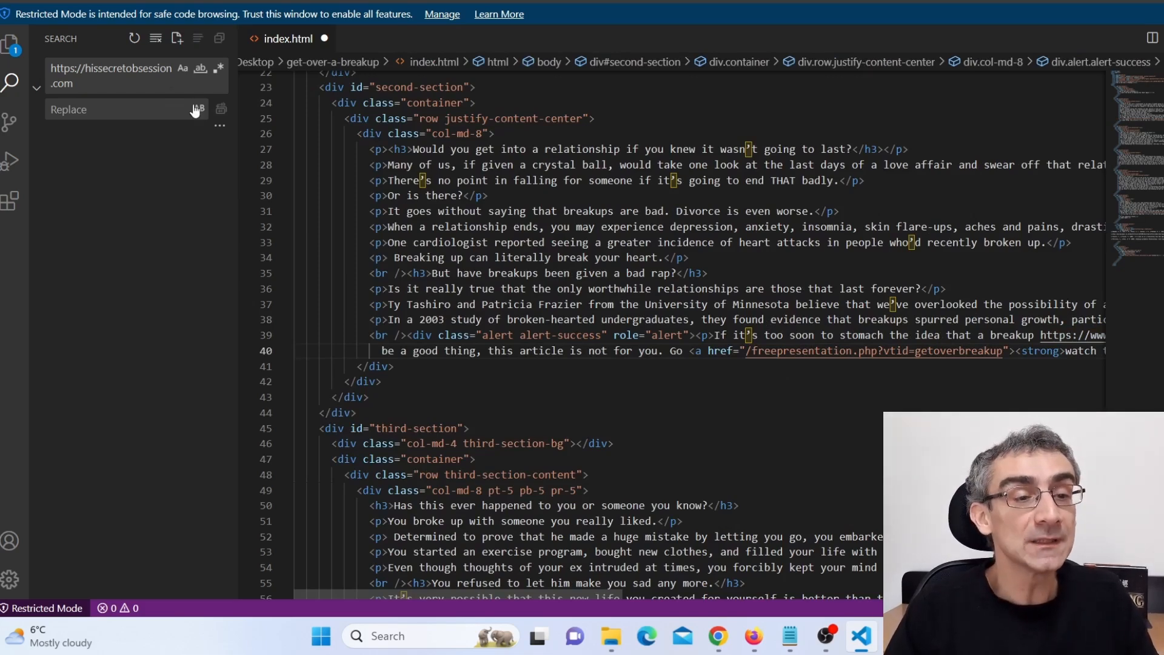
pyautogui.hotkey('alt', 'f')
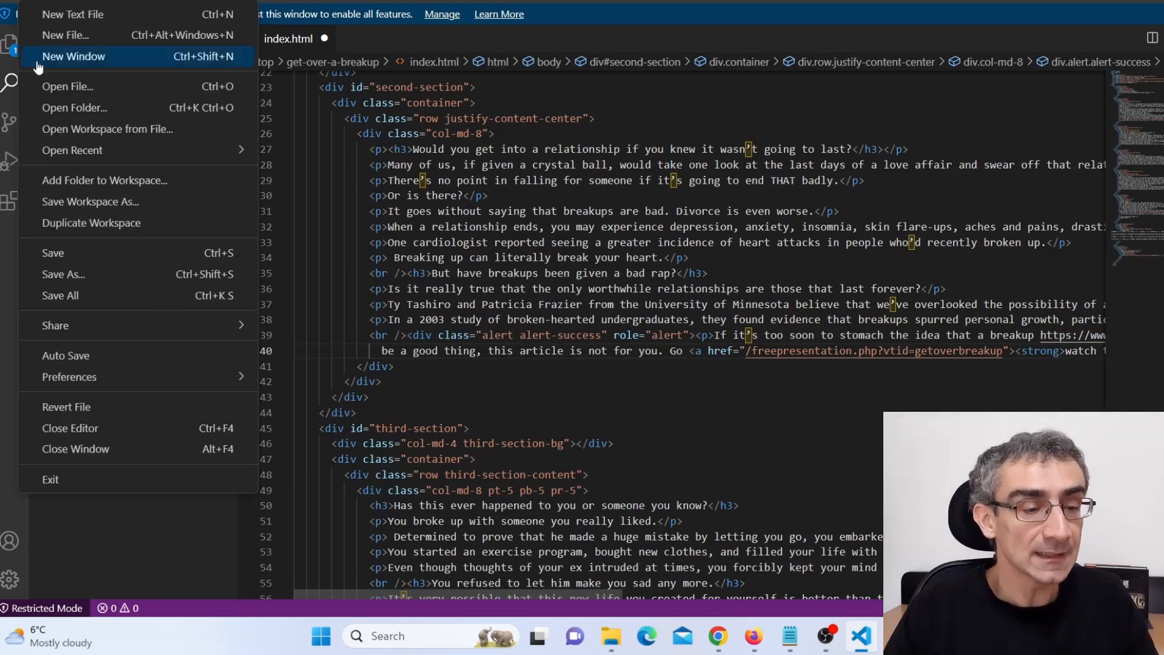
# Save the edited page as index over the existing index.html in get-over-a-breakup, then close VS Code.
pyautogui.click(78, 275)
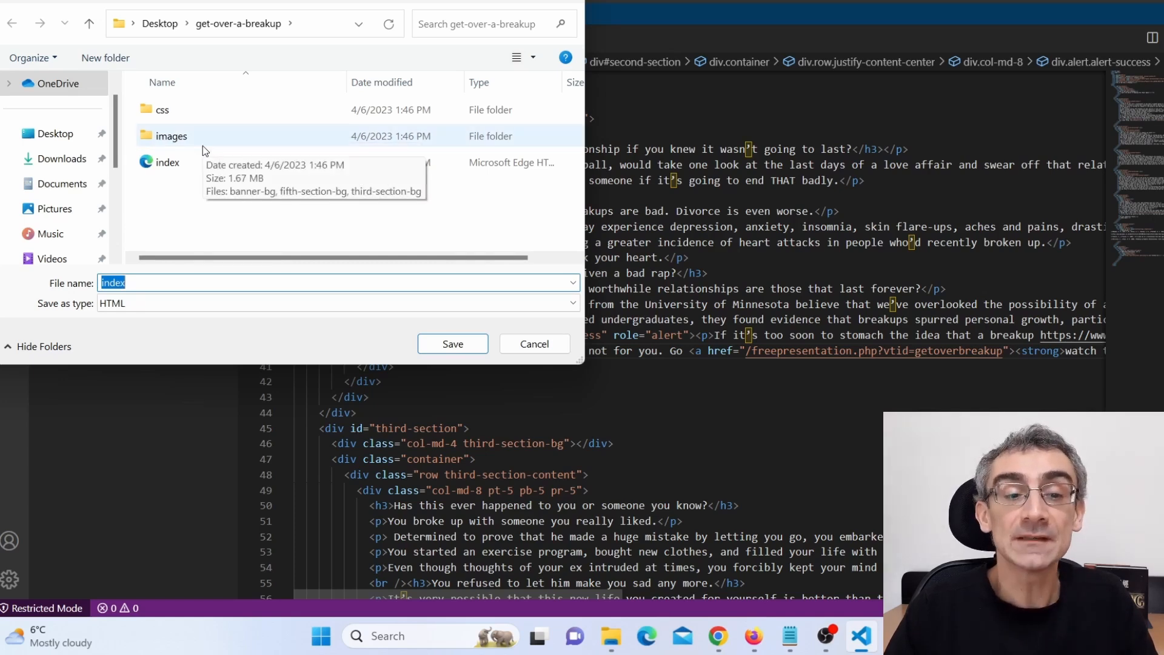
pyautogui.click(447, 344)
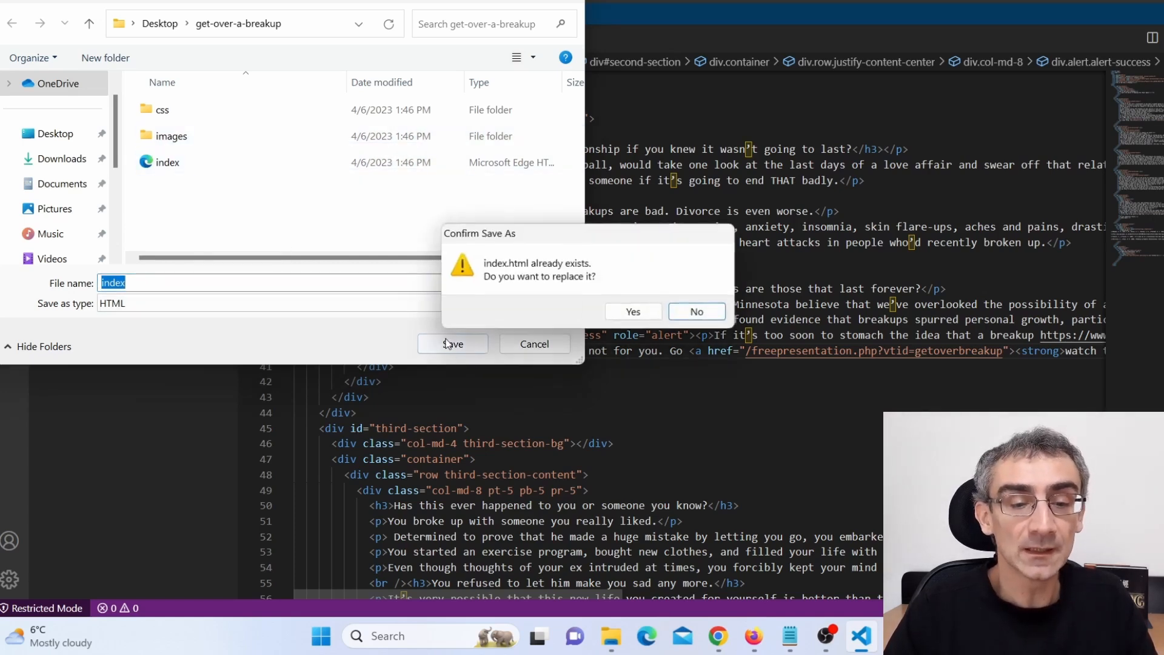
pyautogui.click(633, 313)
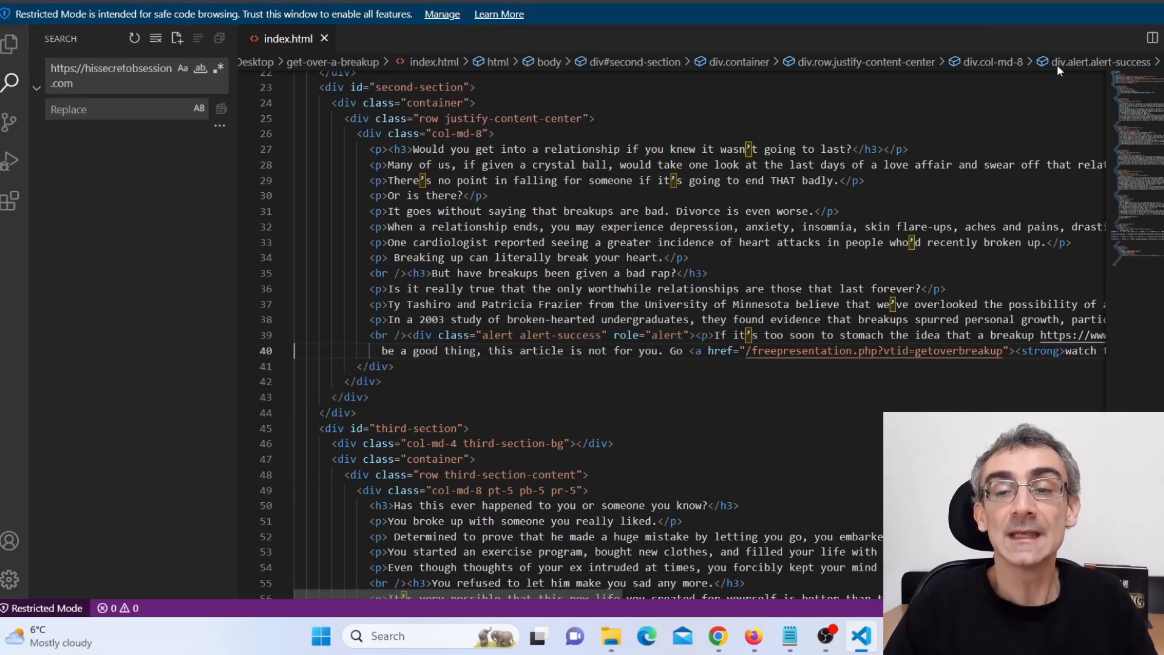
pyautogui.hotkey('alt', 'F4')
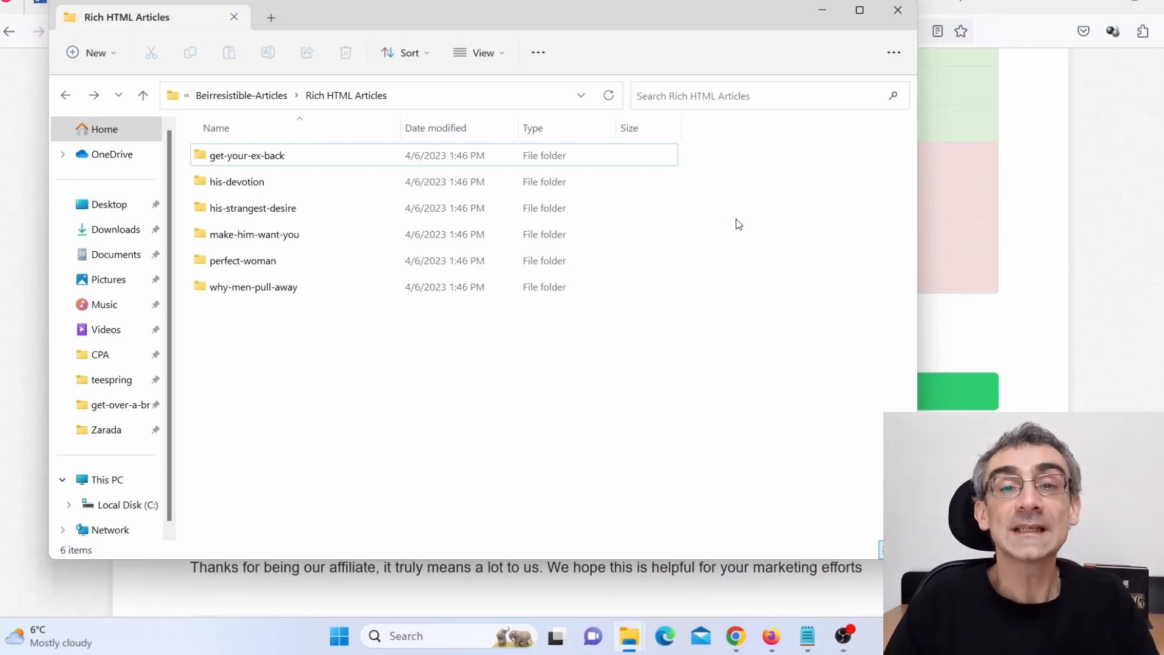
# Open Google Drive's My Drive from the Google apps grid in Chrome.
pyautogui.click(739, 642)
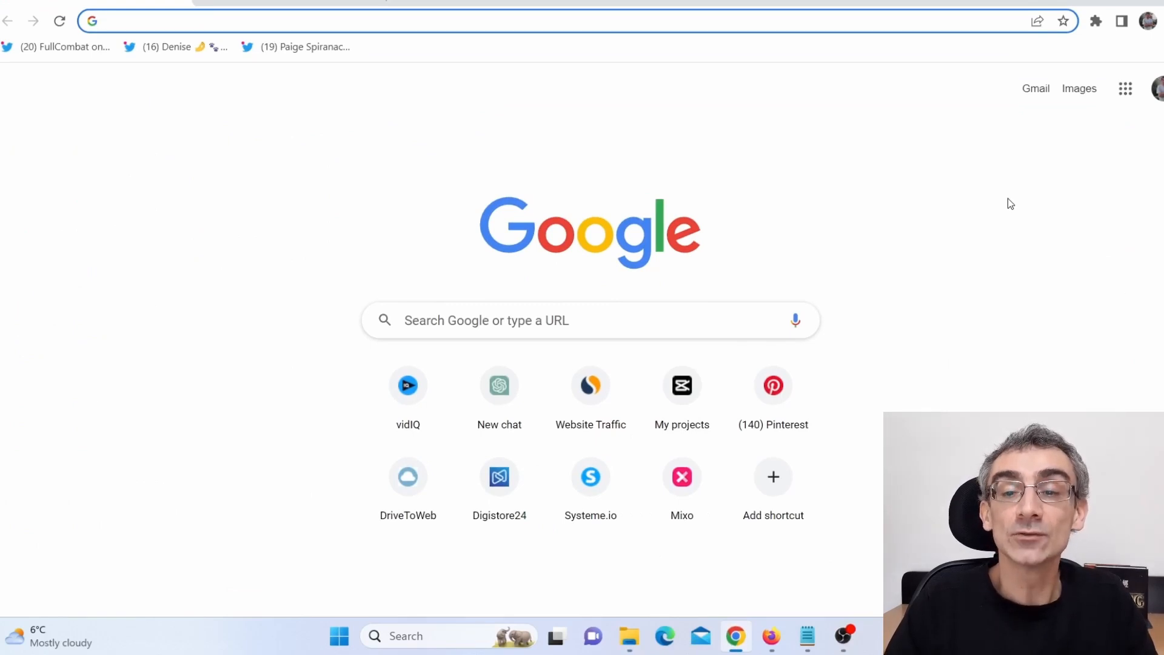
pyautogui.click(1126, 97)
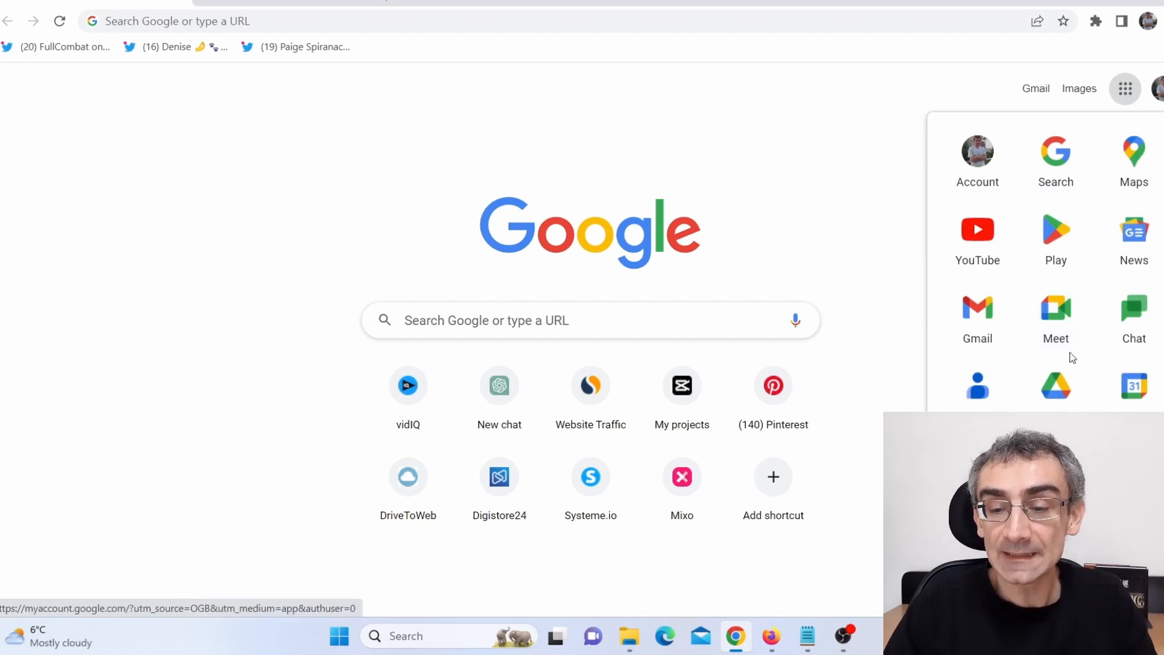
pyautogui.click(1058, 397)
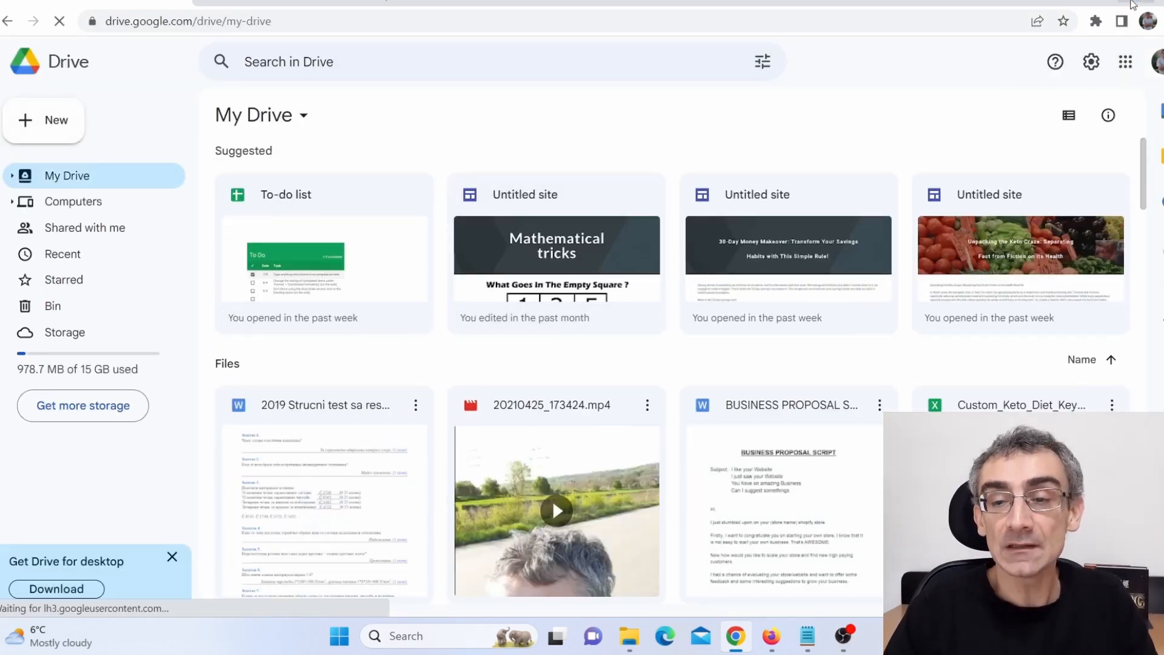
# Drag the get-over-a-breakup folder from the desktop into My Drive to upload it.
pyautogui.click(1133, 2)
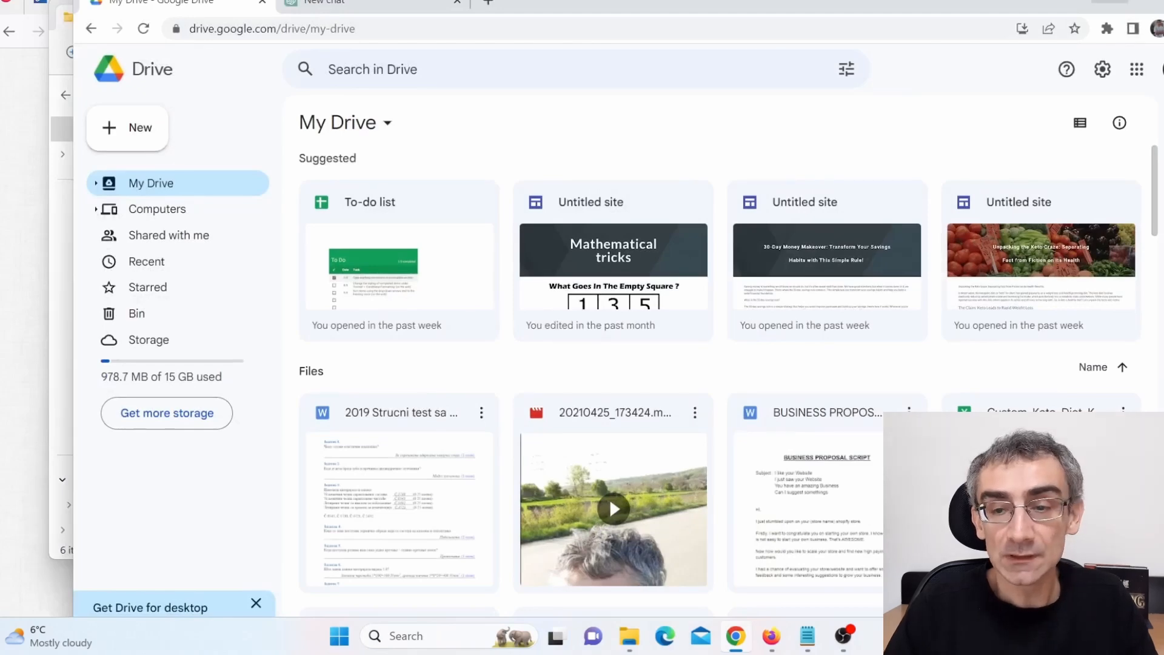
pyautogui.click(1108, 2)
pyautogui.click(1105, 3)
pyautogui.click(771, 635)
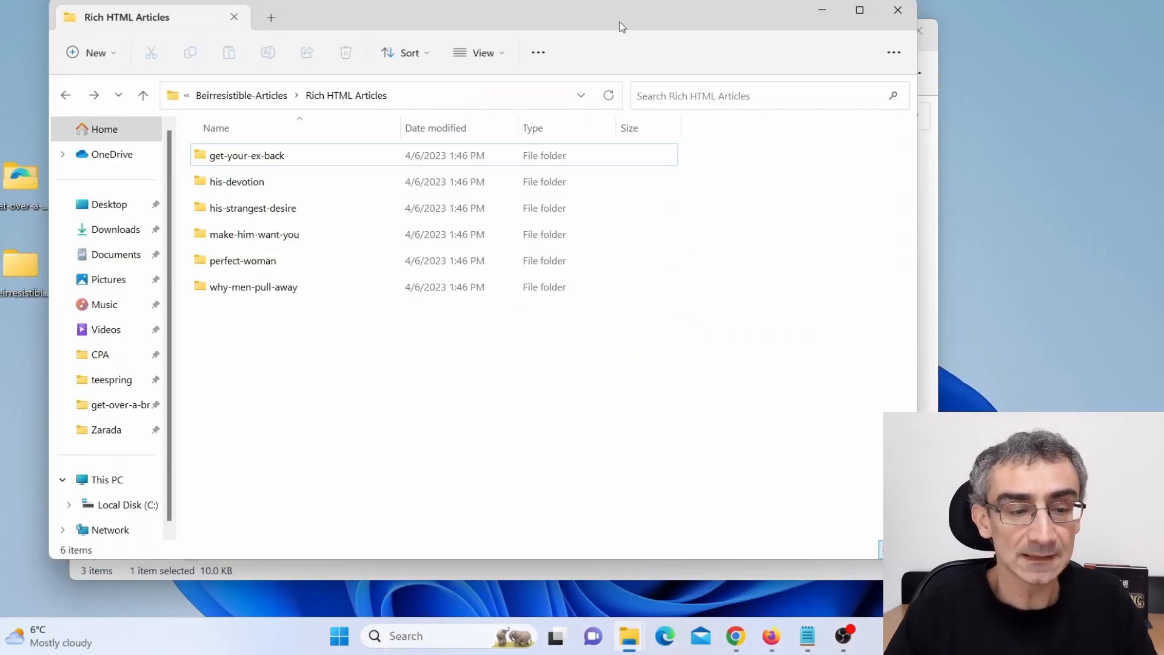
pyautogui.click(740, 640)
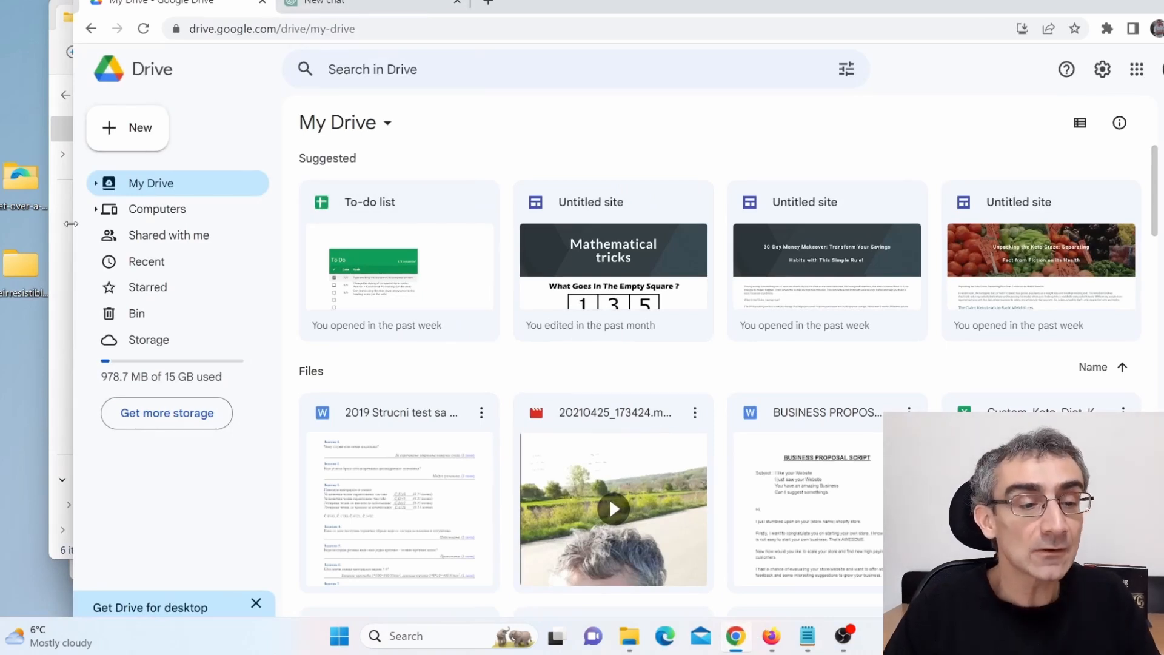
pyautogui.moveTo(13, 191); pyautogui.dragTo(471, 372)
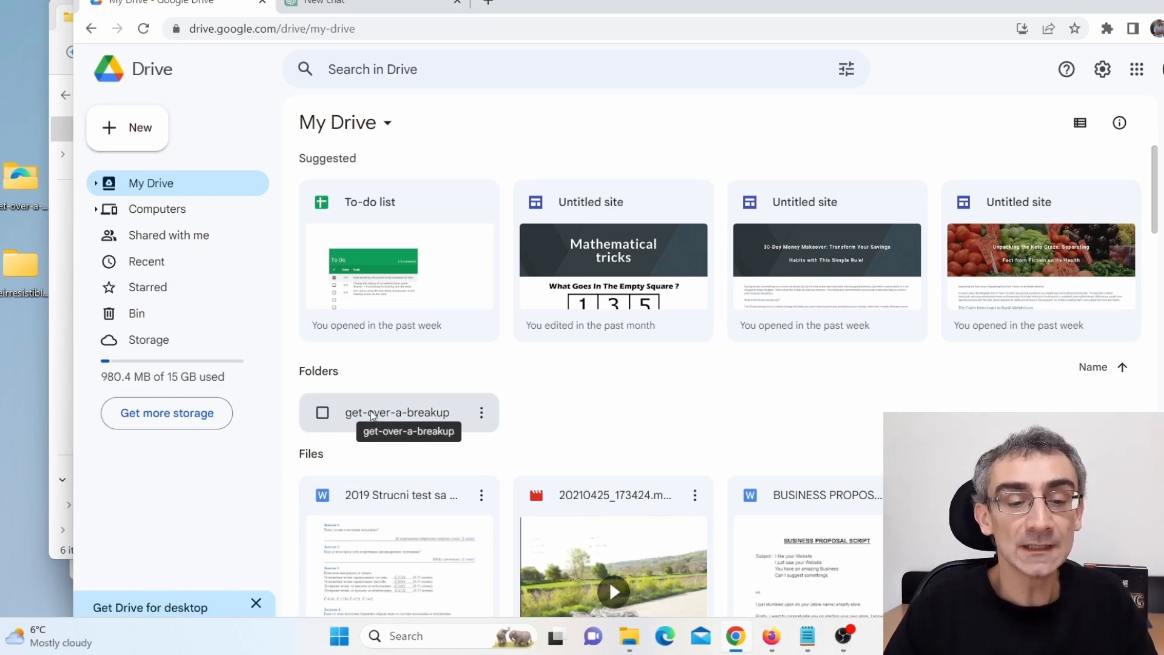
pyautogui.rightClick(371, 415)
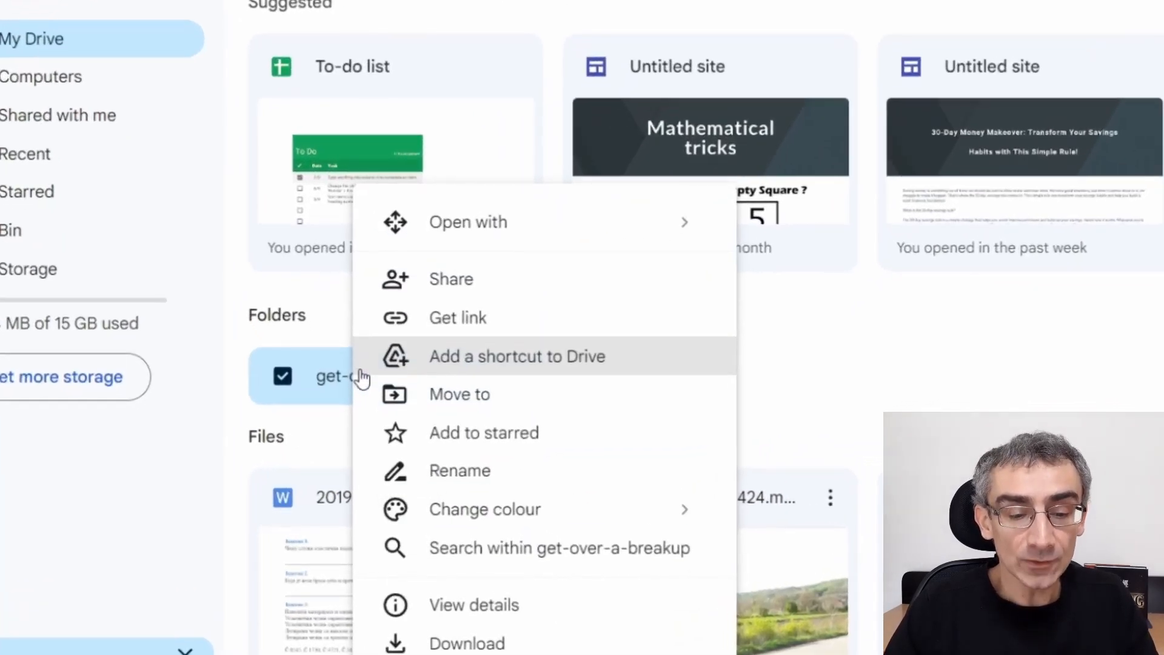
pyautogui.click(467, 473)
pyautogui.click(552, 286)
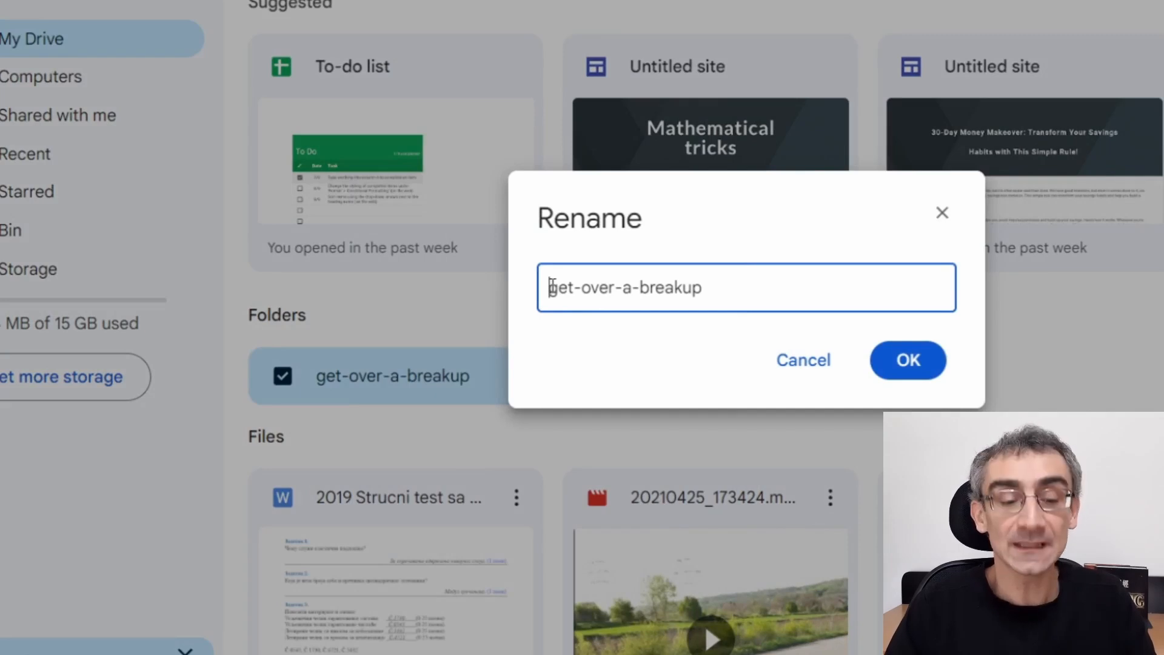
pyautogui.write('www.')
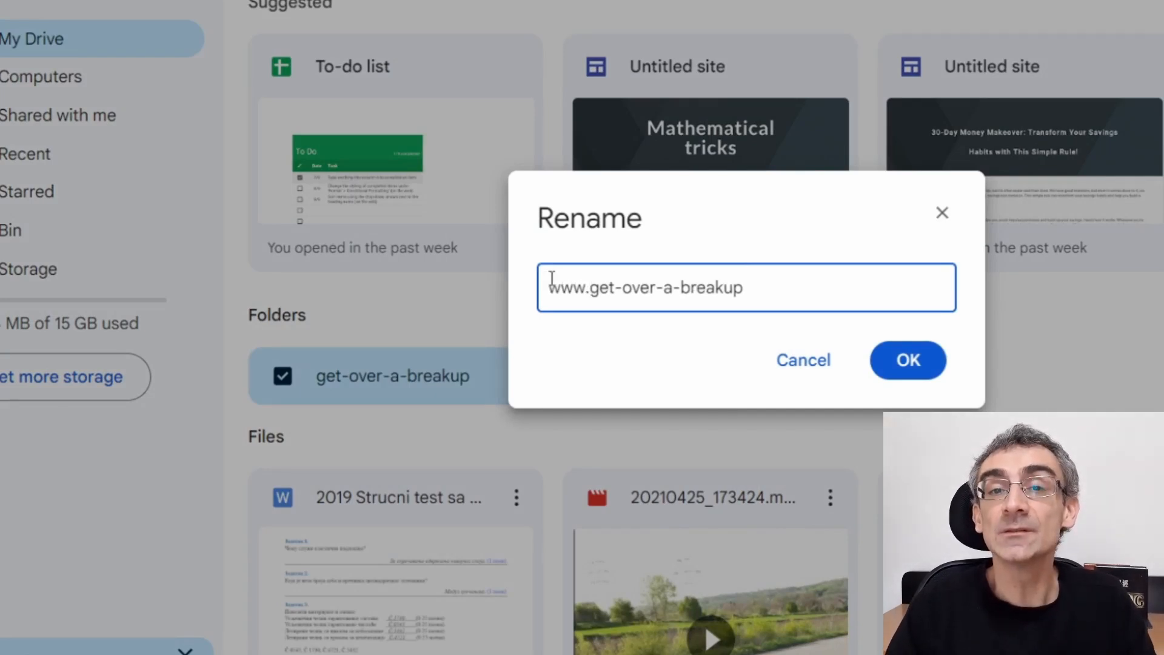
pyautogui.click(905, 362)
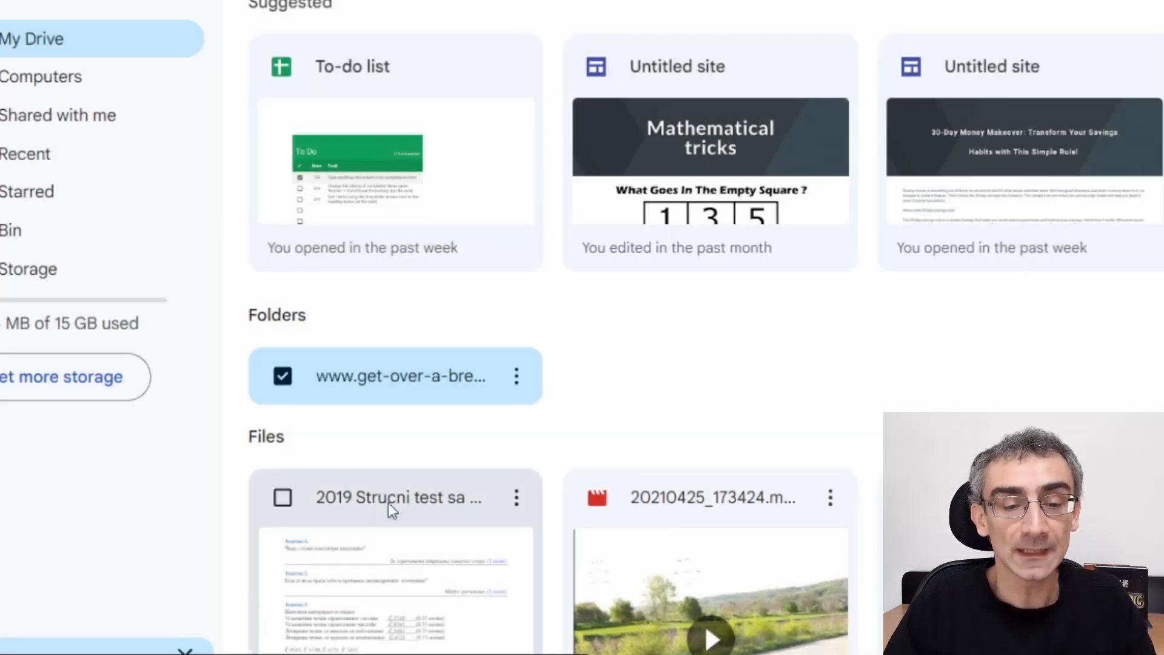
# Set the folder's general access to Anyone with the link, then open a new tab.
pyautogui.rightClick(416, 381)
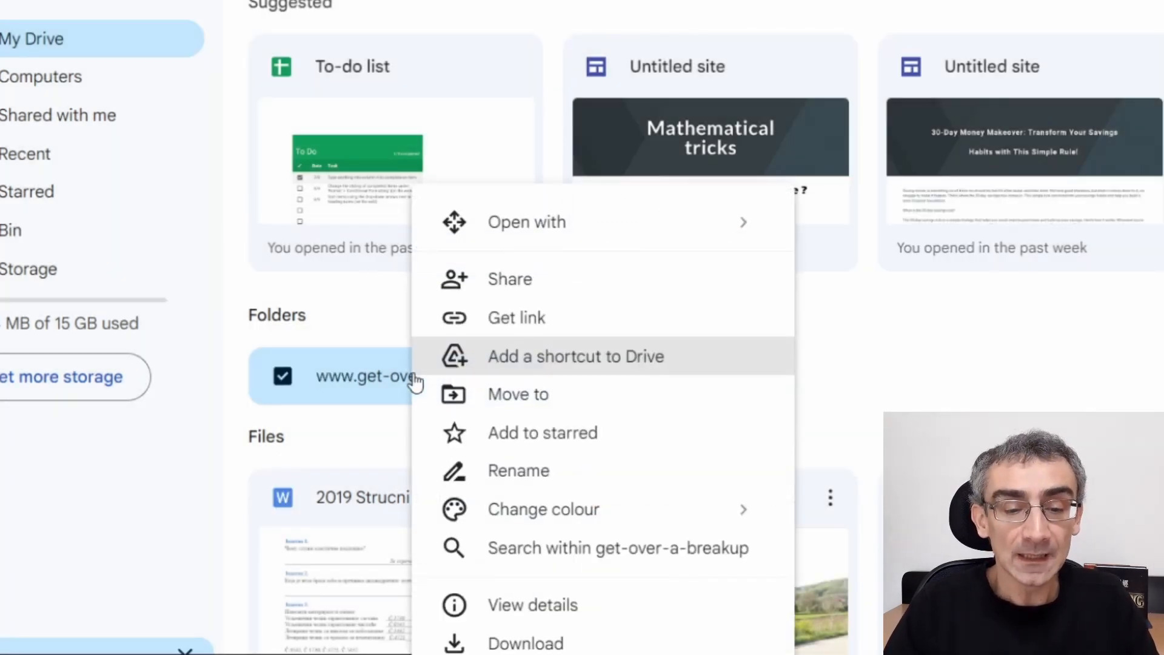
pyautogui.click(509, 321)
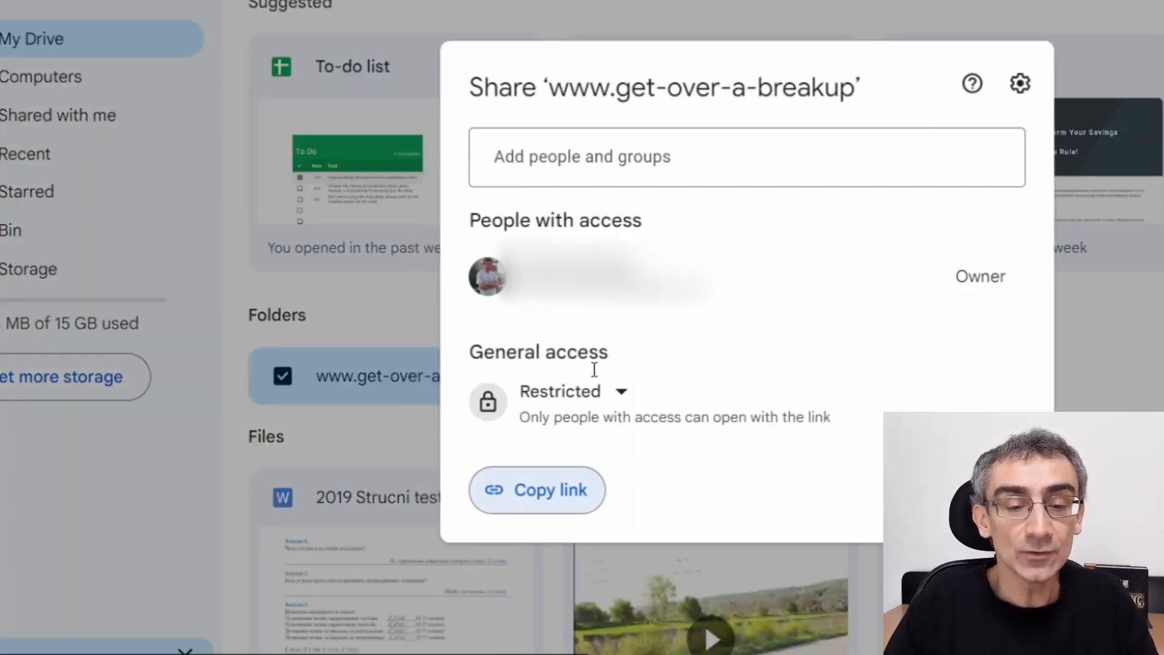
pyautogui.click(593, 404)
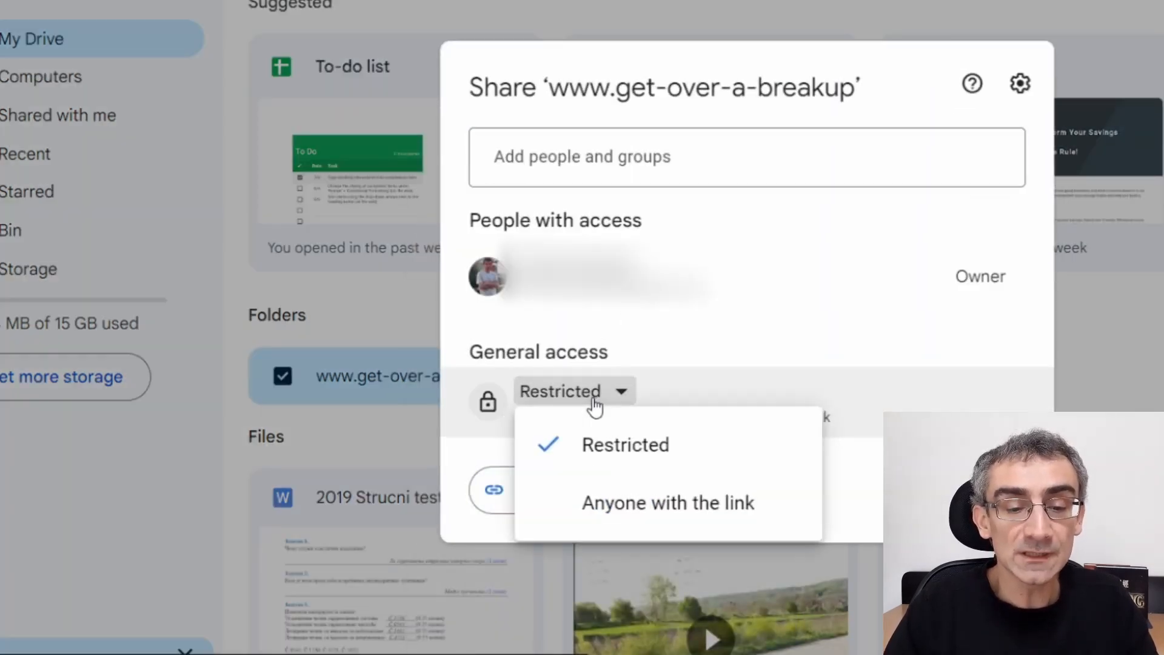
pyautogui.click(629, 505)
pyautogui.click(980, 487)
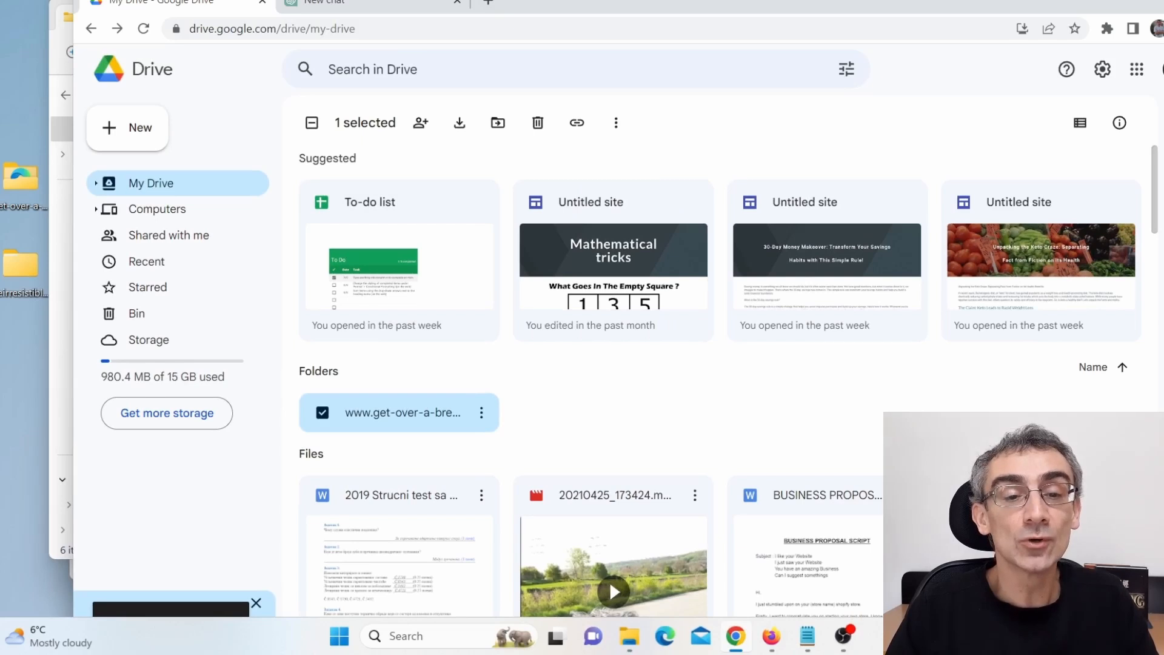
pyautogui.click(488, 2)
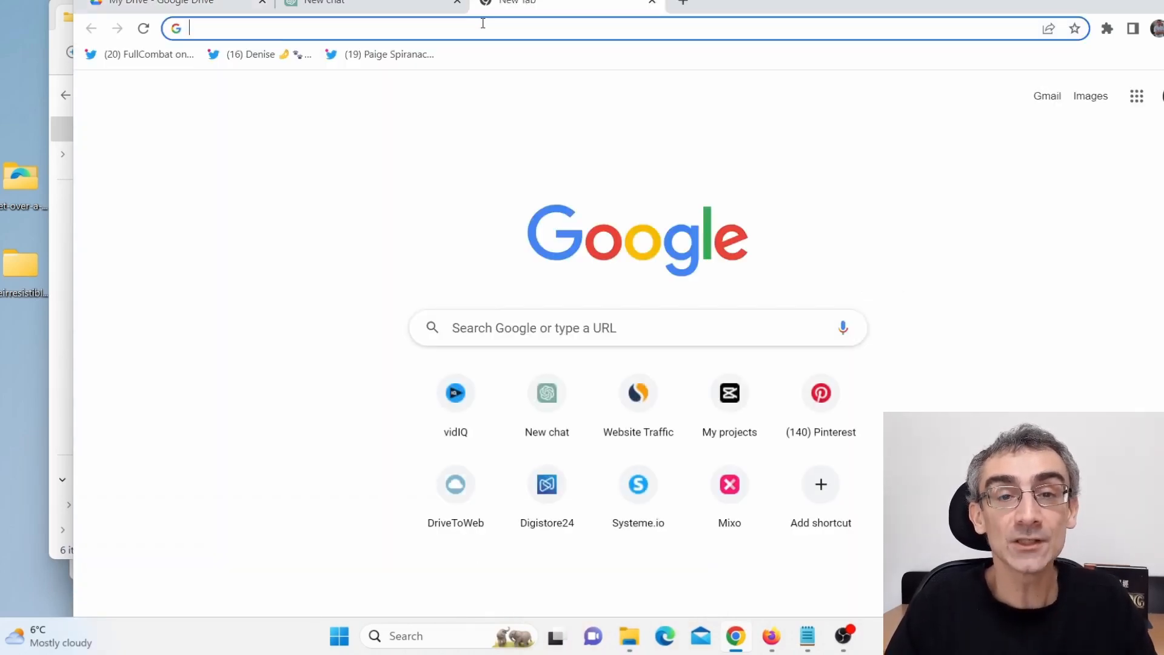
# Host via drv.tw on Google Drive with the first Google account and open the breakup page.
pyautogui.write('drv')
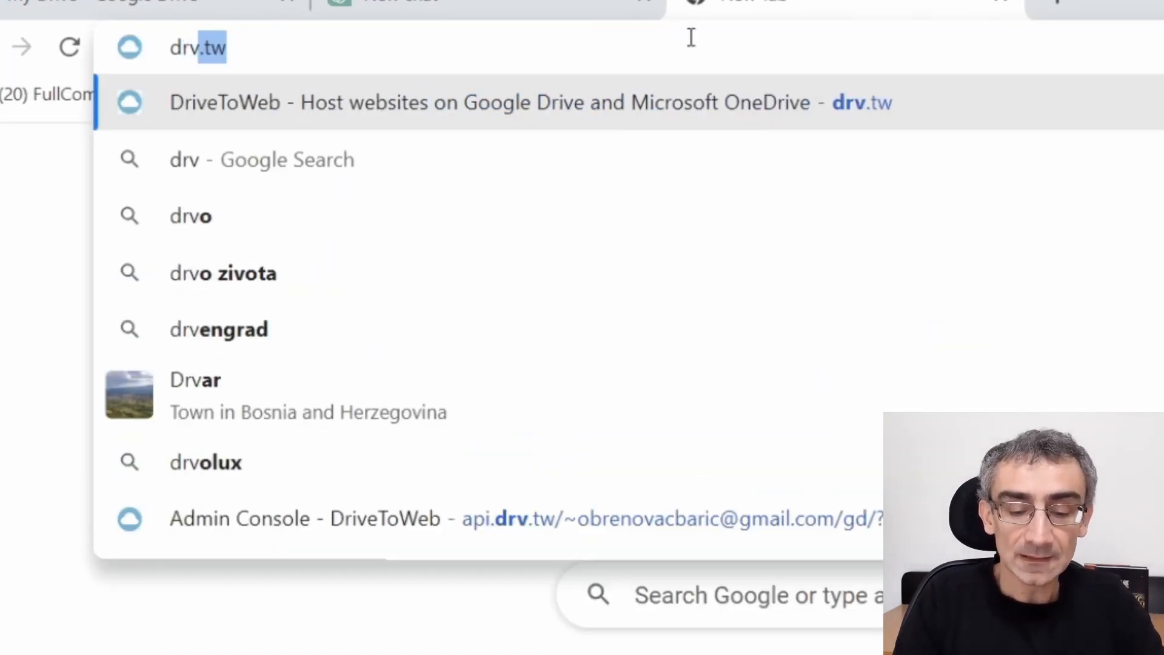
pyautogui.write('.tw')
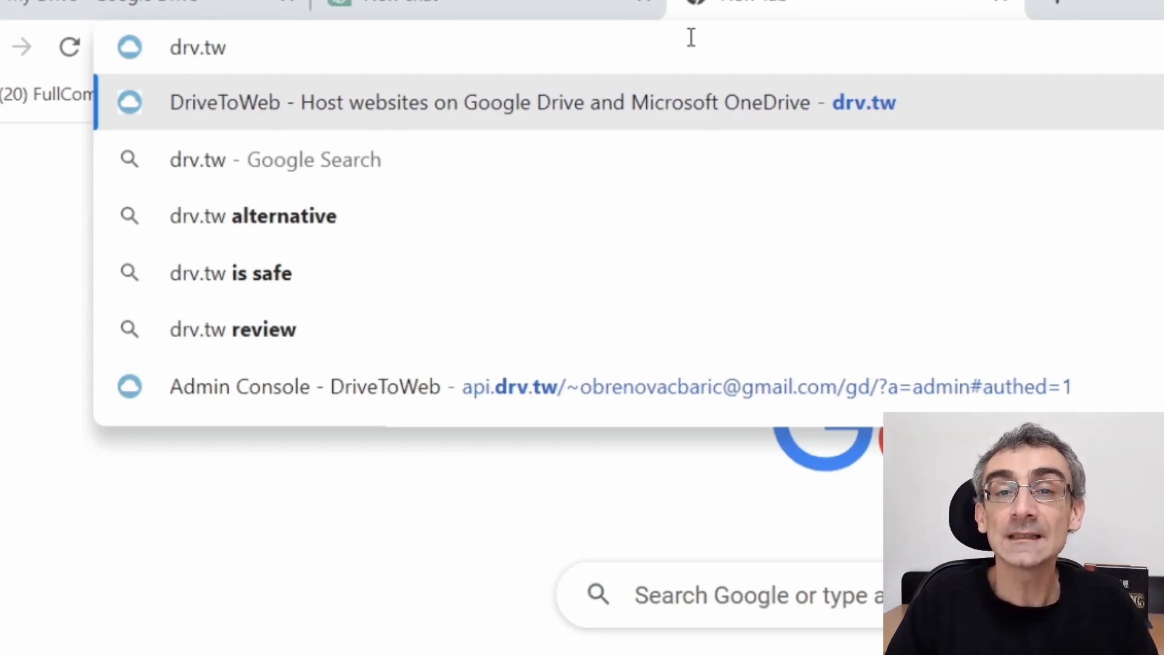
pyautogui.press('Return')
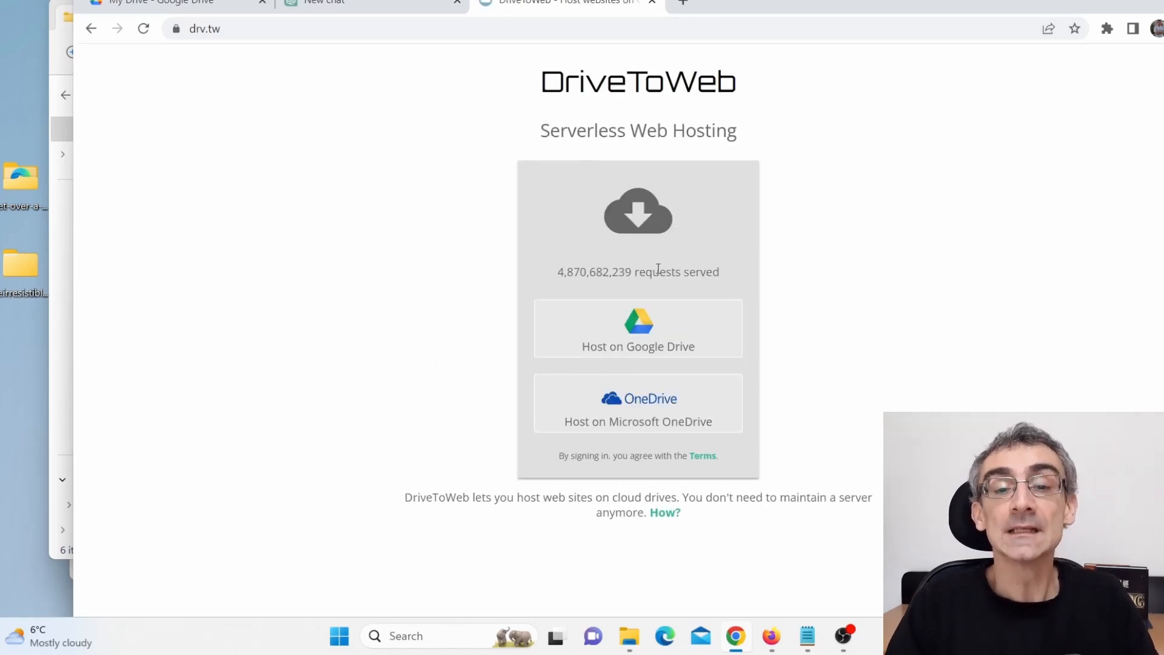
pyautogui.click(639, 329)
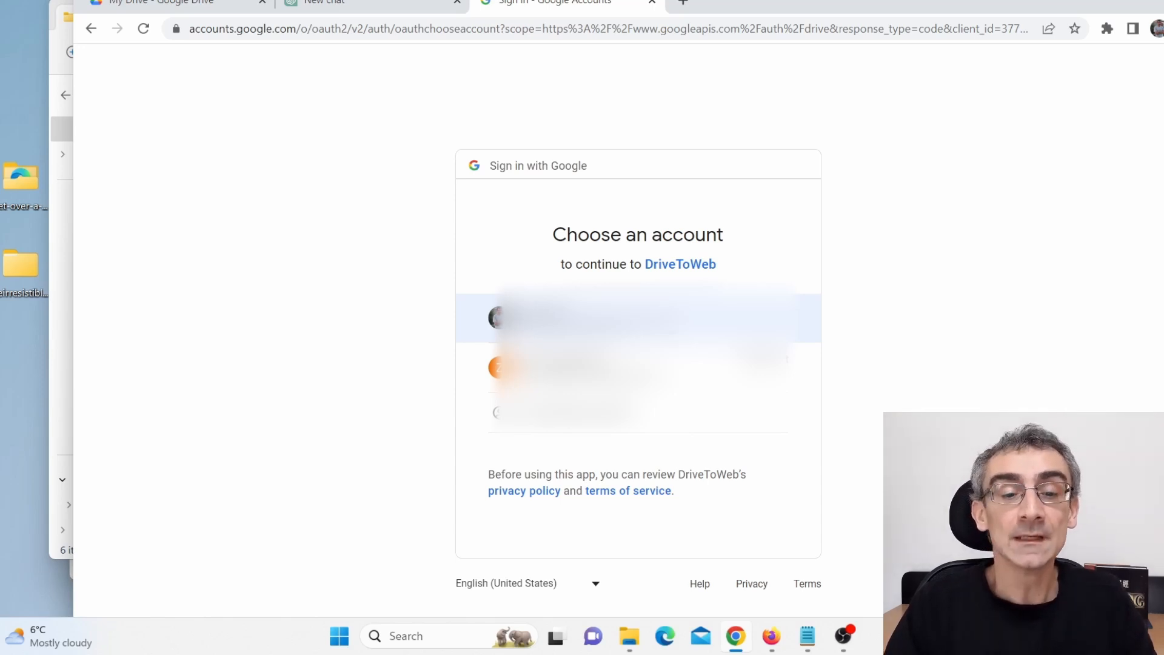
pyautogui.click(664, 319)
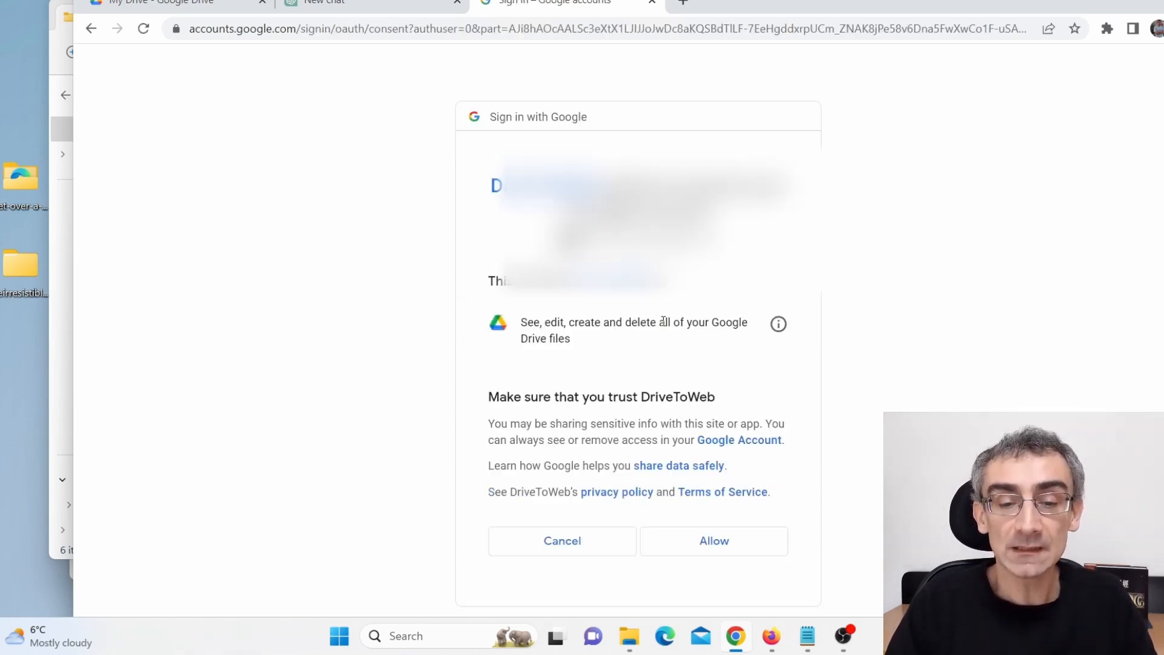
pyautogui.click(714, 542)
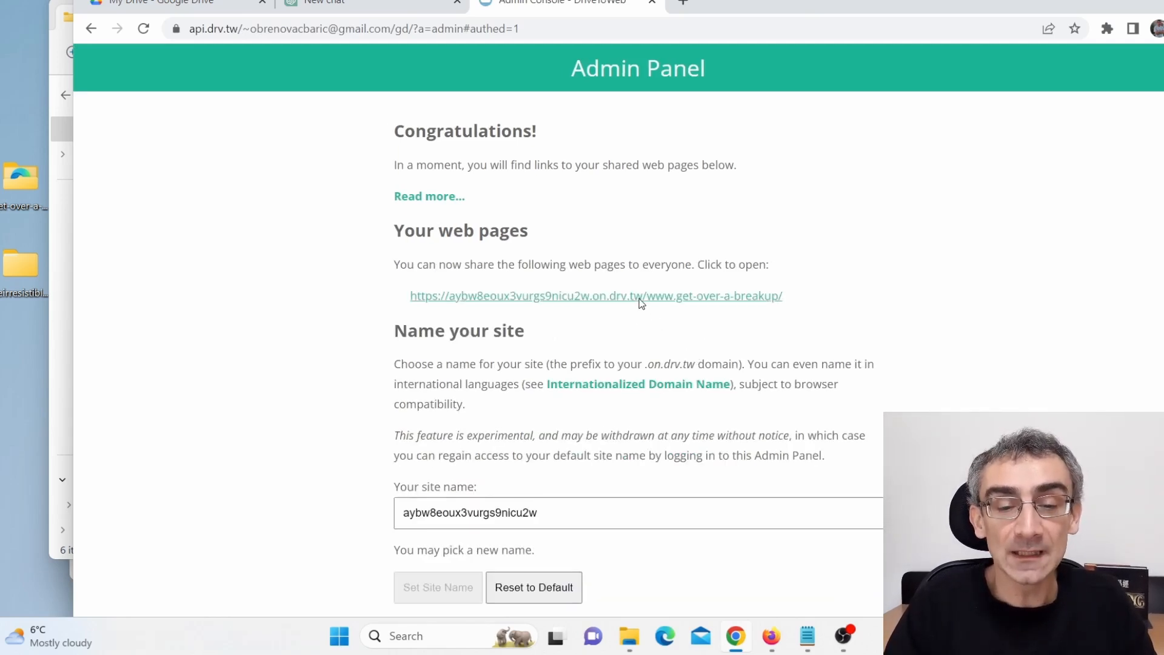
pyautogui.click(641, 297)
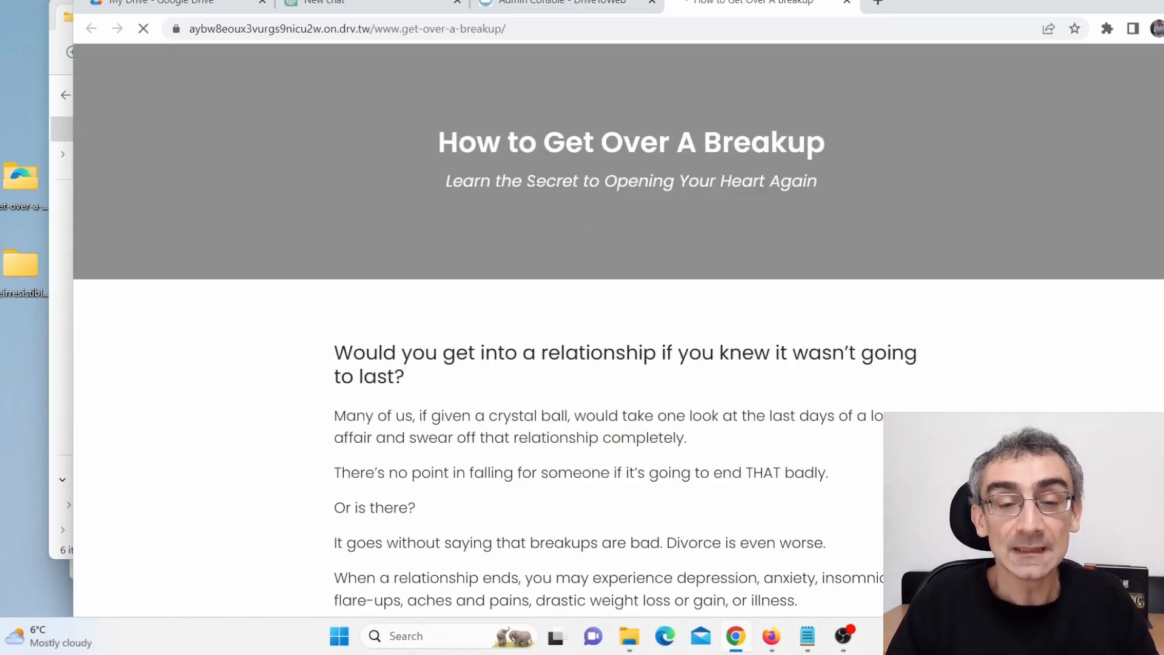
# Scroll down and back up through the hosted How to Get Over A Breakup article.
pyautogui.scroll(-15, 718, 372)
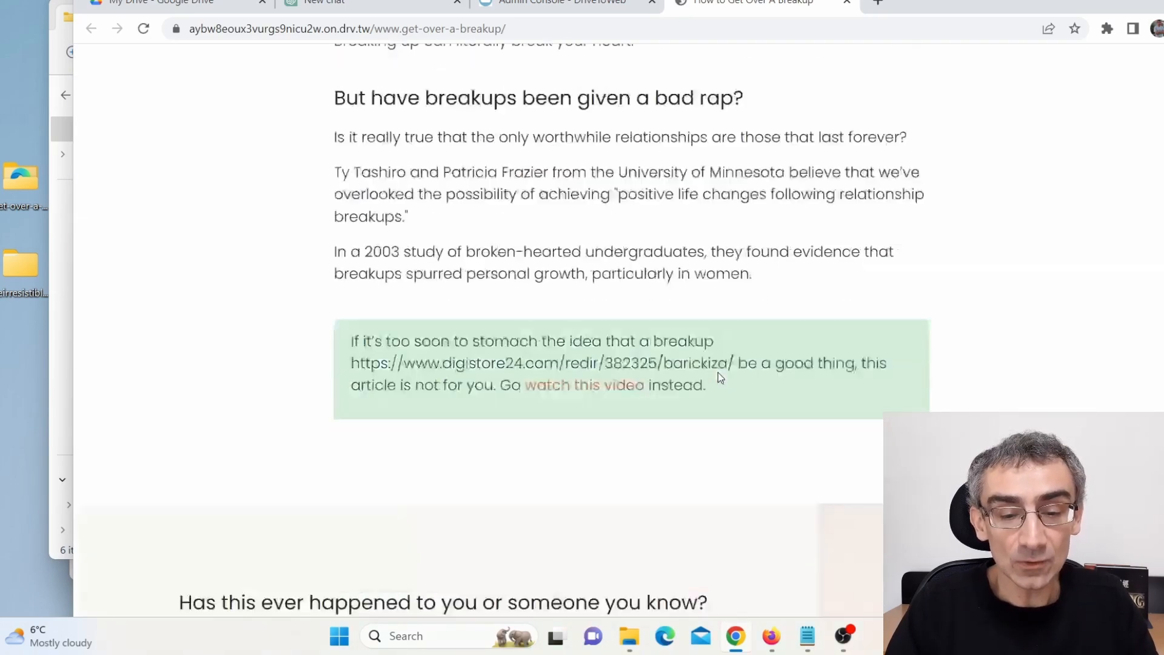
pyautogui.scroll(-20, 715, 376)
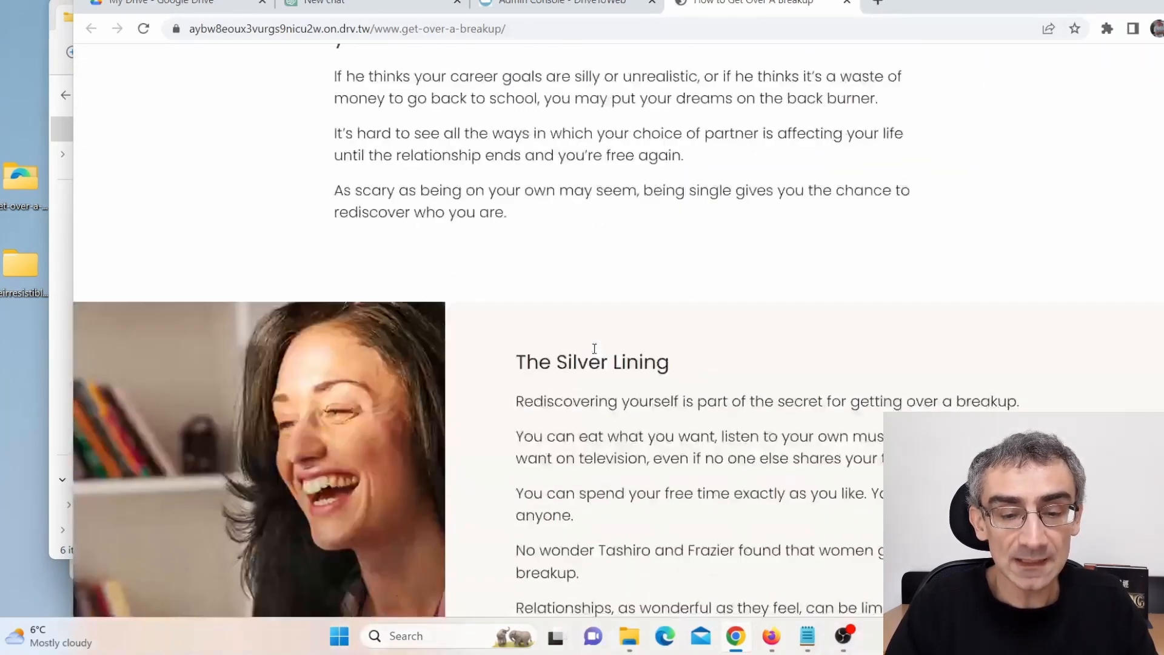
pyautogui.scroll(-20, 637, 352)
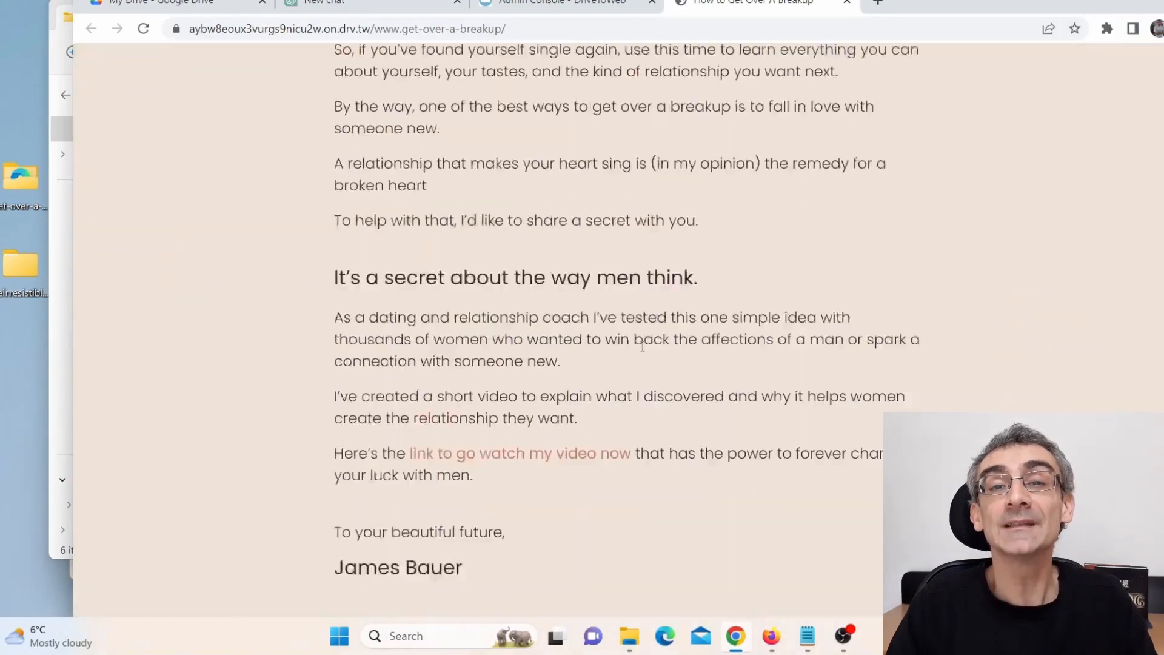
pyautogui.scroll(-4, 659, 361)
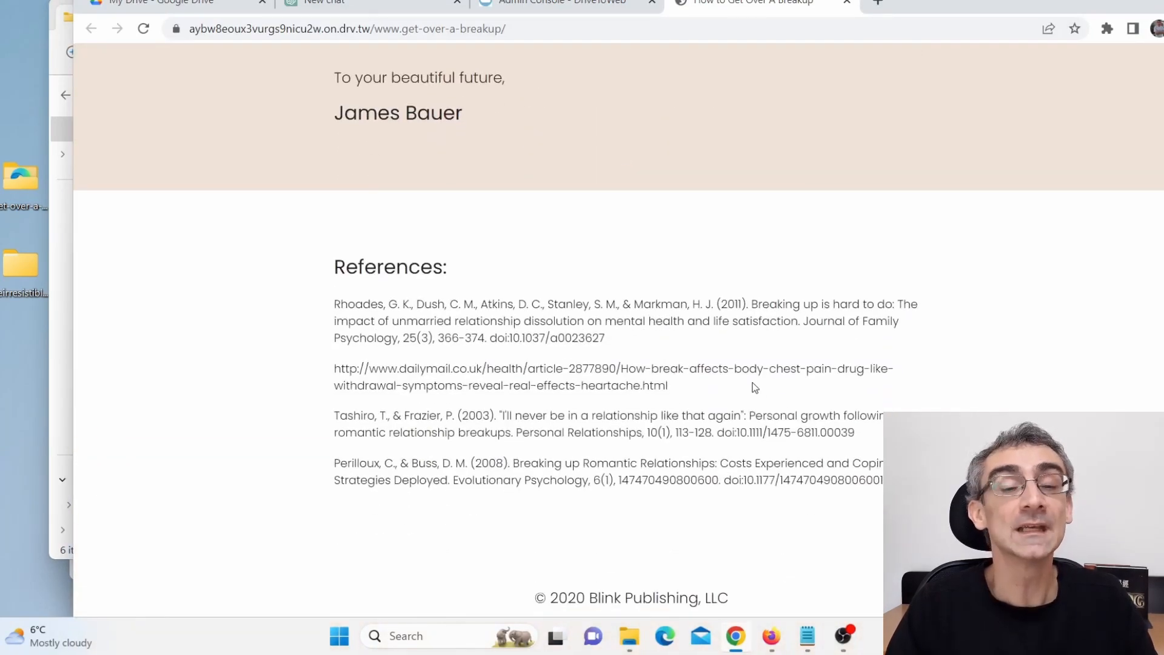
pyautogui.scroll(15, 716, 397)
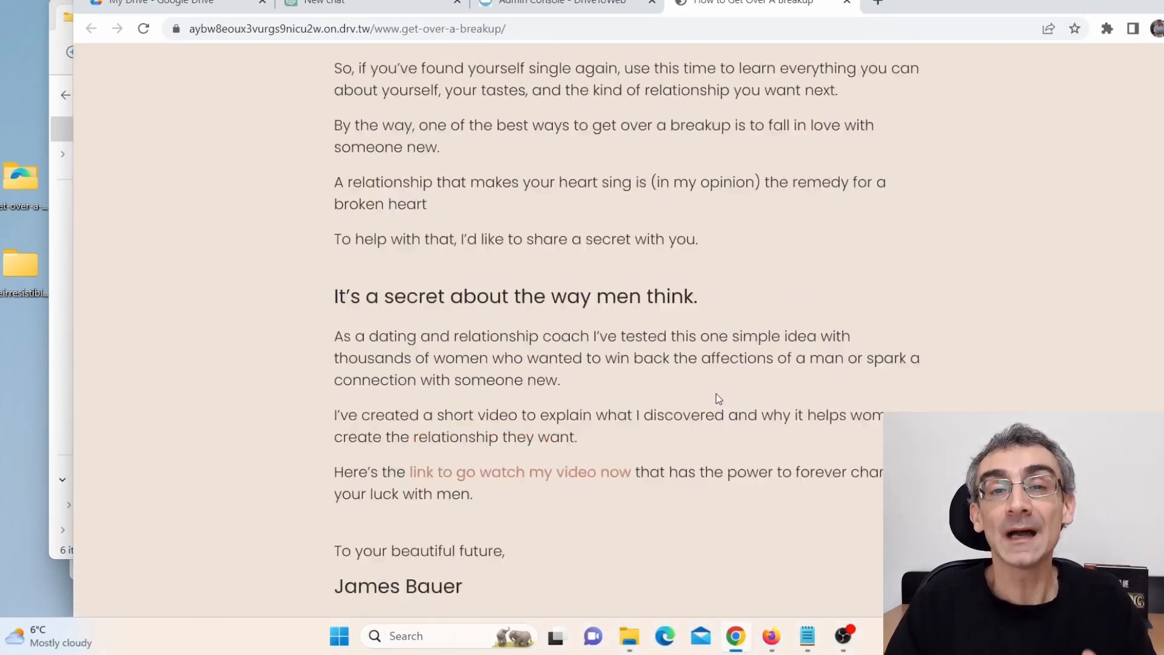
pyautogui.scroll(17, 718, 398)
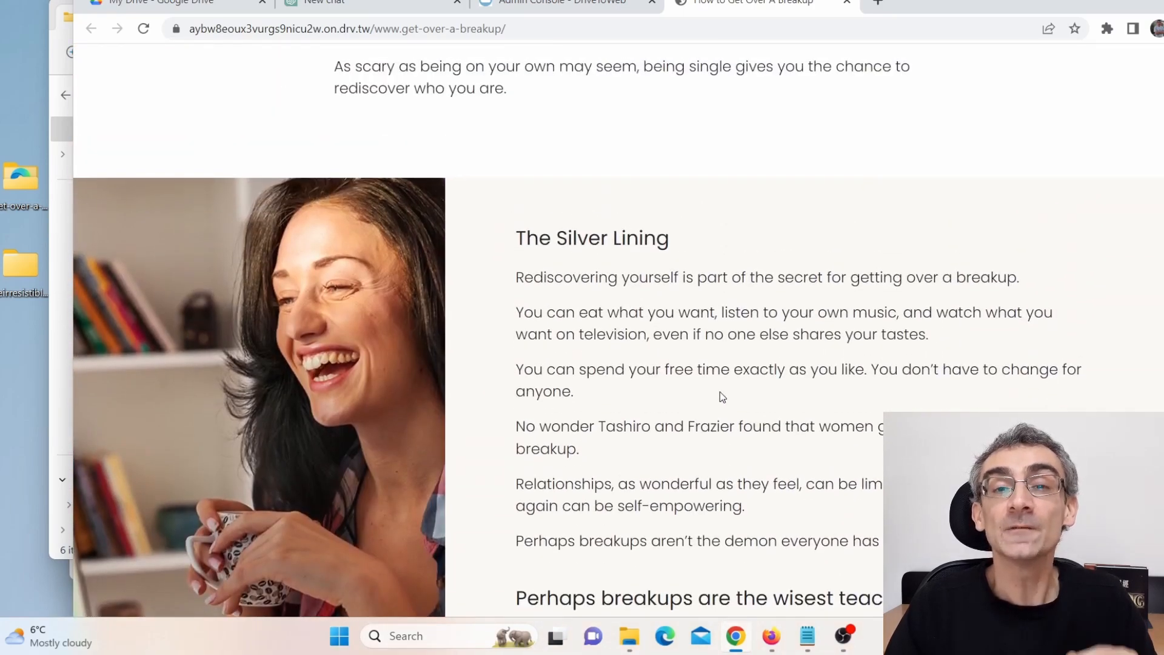
pyautogui.scroll(3, 719, 391)
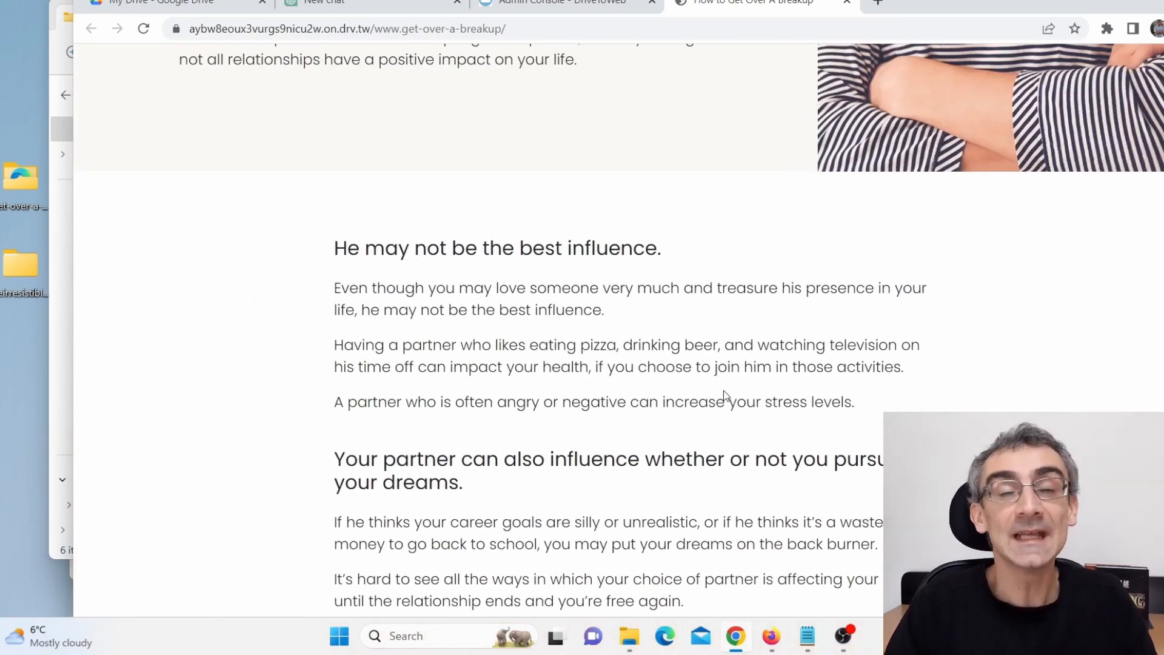
pyautogui.scroll(8, 728, 394)
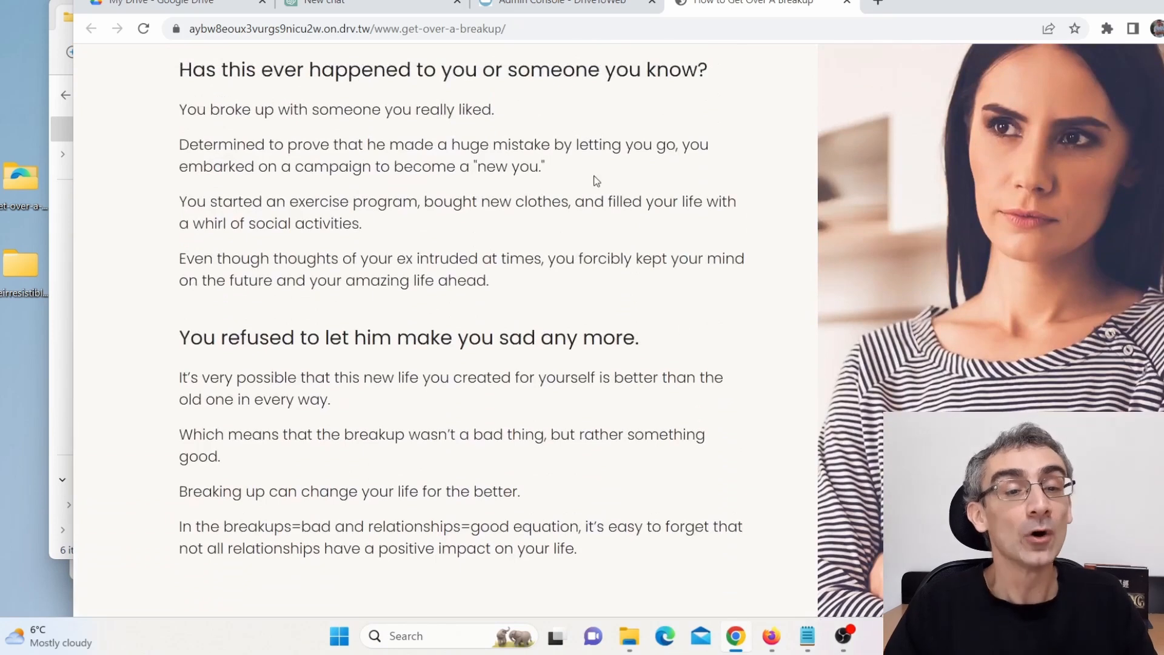
# Select the article's full on.drv.tw web address in the address bar.
pyautogui.moveTo(515, 28); pyautogui.dragTo(176, 33)
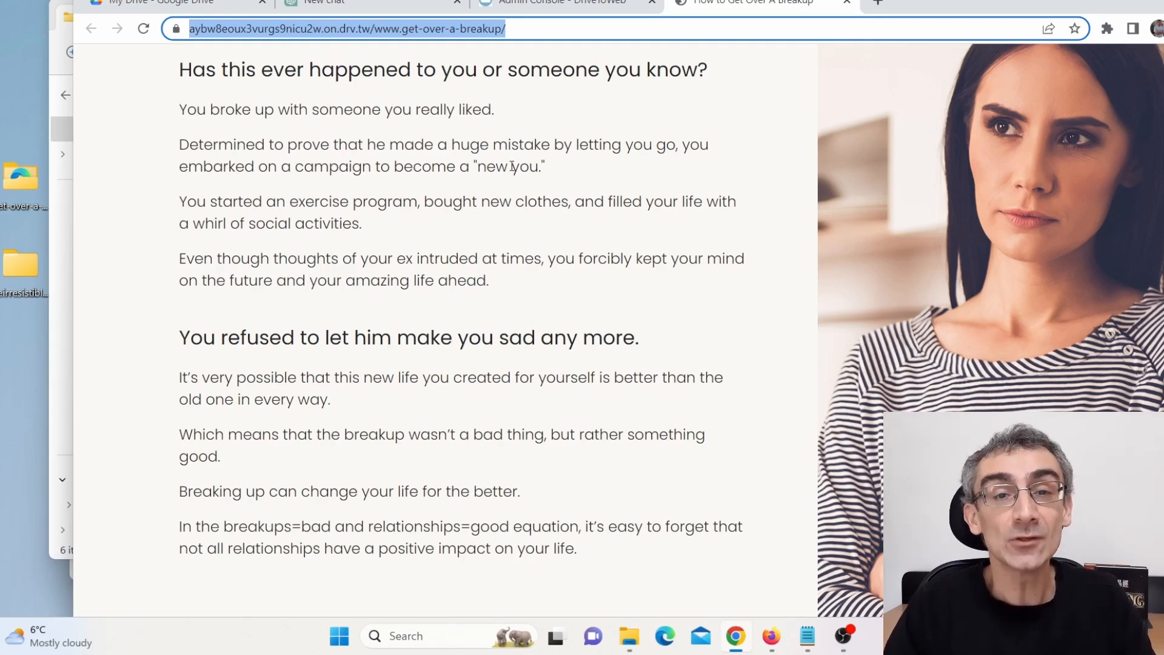
pyautogui.scroll(4, 522, 291)
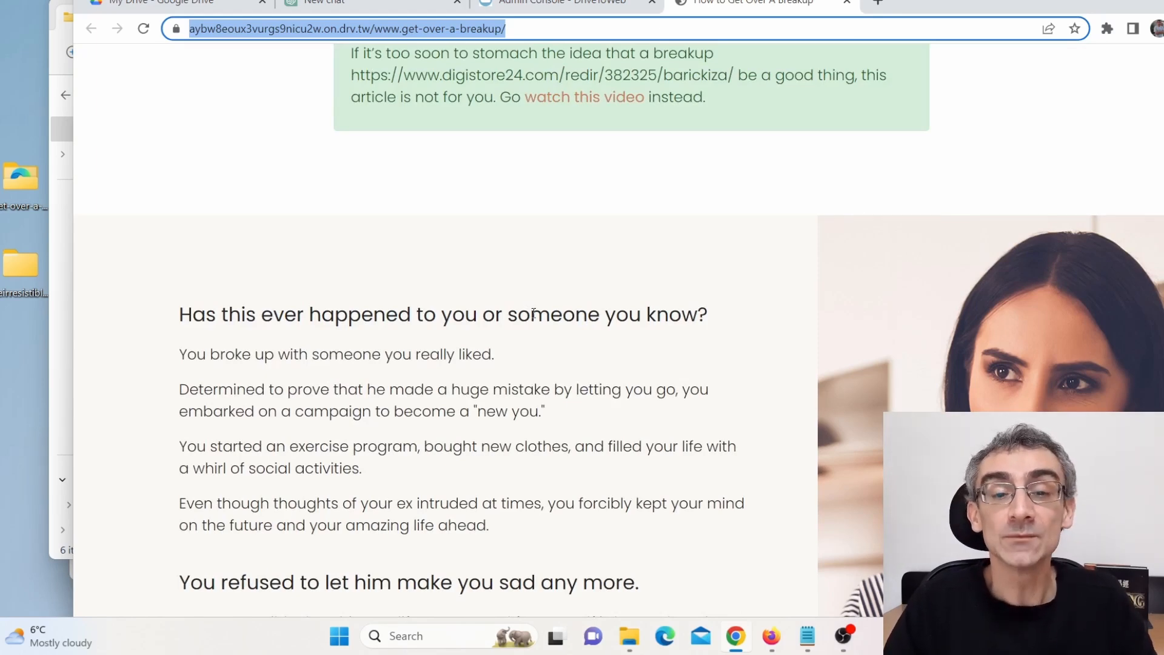
pyautogui.scroll(4, 525, 297)
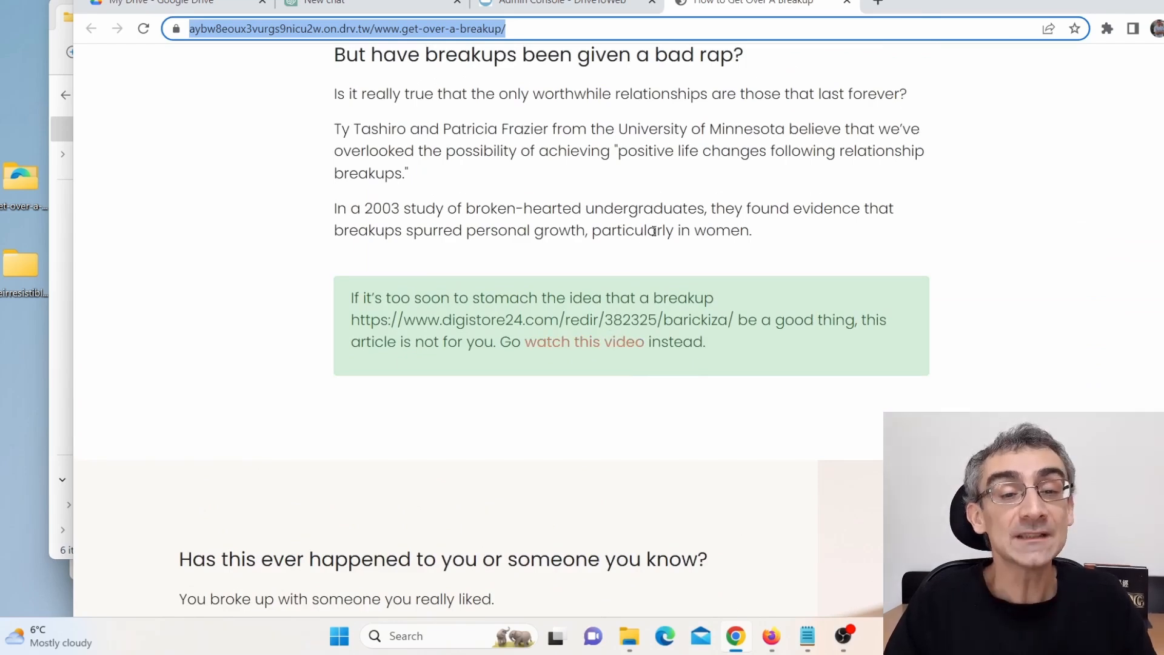
pyautogui.scroll(8, 654, 232)
pyautogui.scroll(3, 673, 307)
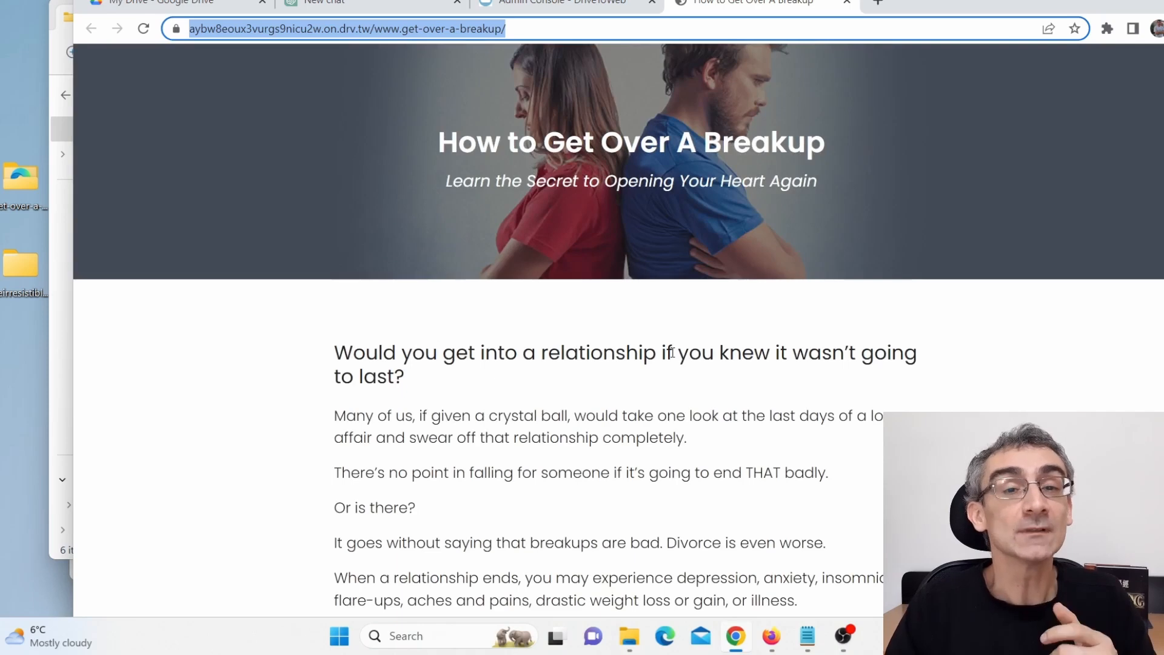
# Bring Firefox forward and switch to the Quora feed tab.
pyautogui.click(779, 646)
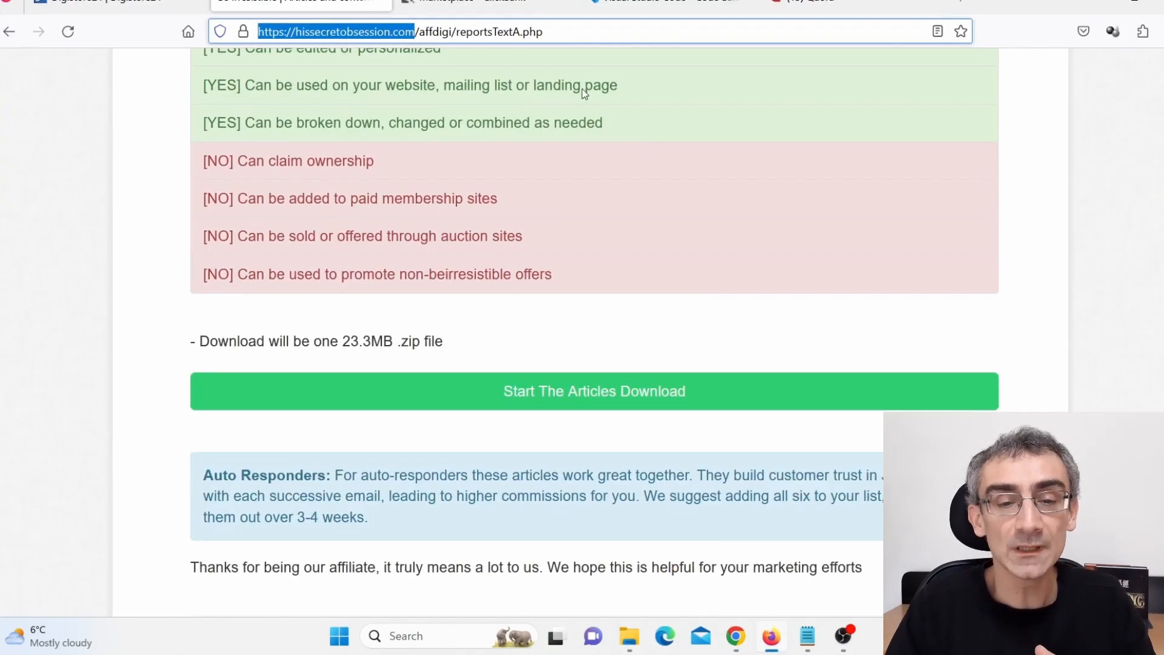
pyautogui.click(819, 5)
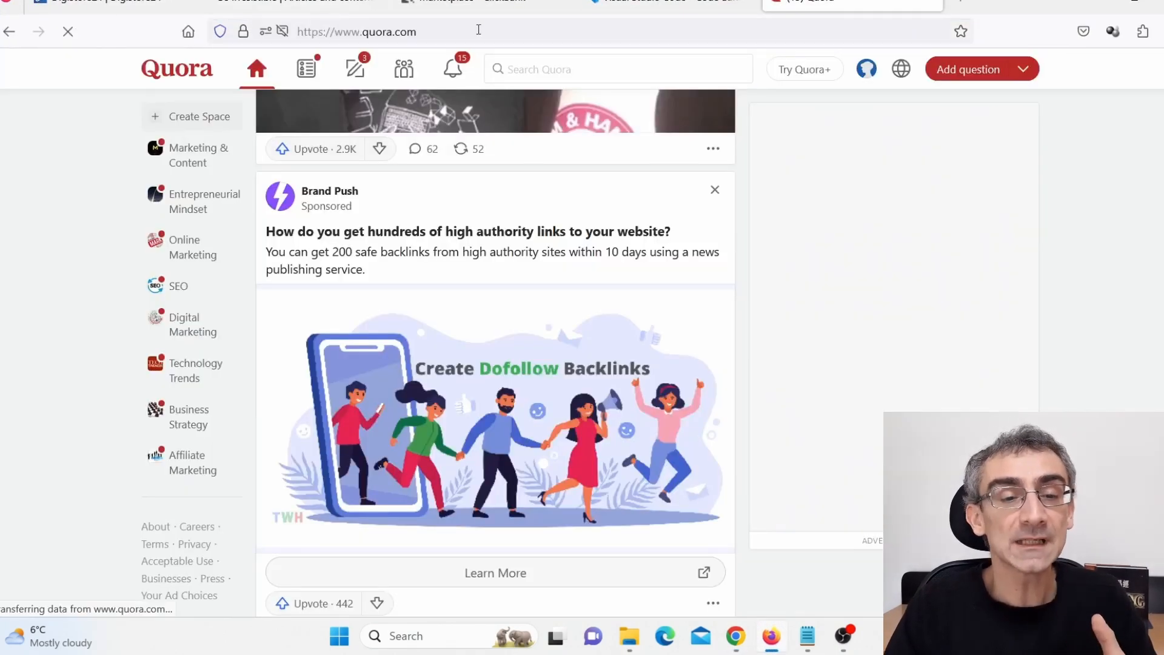
pyautogui.click(384, 11)
pyautogui.scroll(10, 483, 350)
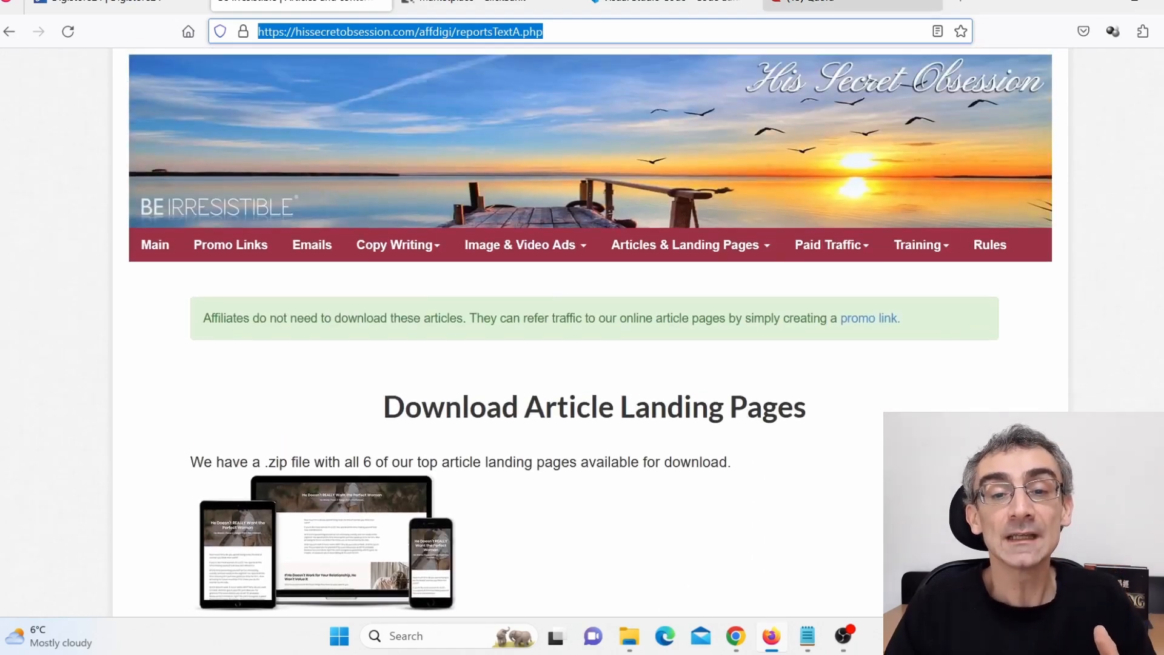
pyautogui.click(812, 4)
# Search Quora for 'how to get a guy' and filter the results to Questions.
pyautogui.click(555, 72)
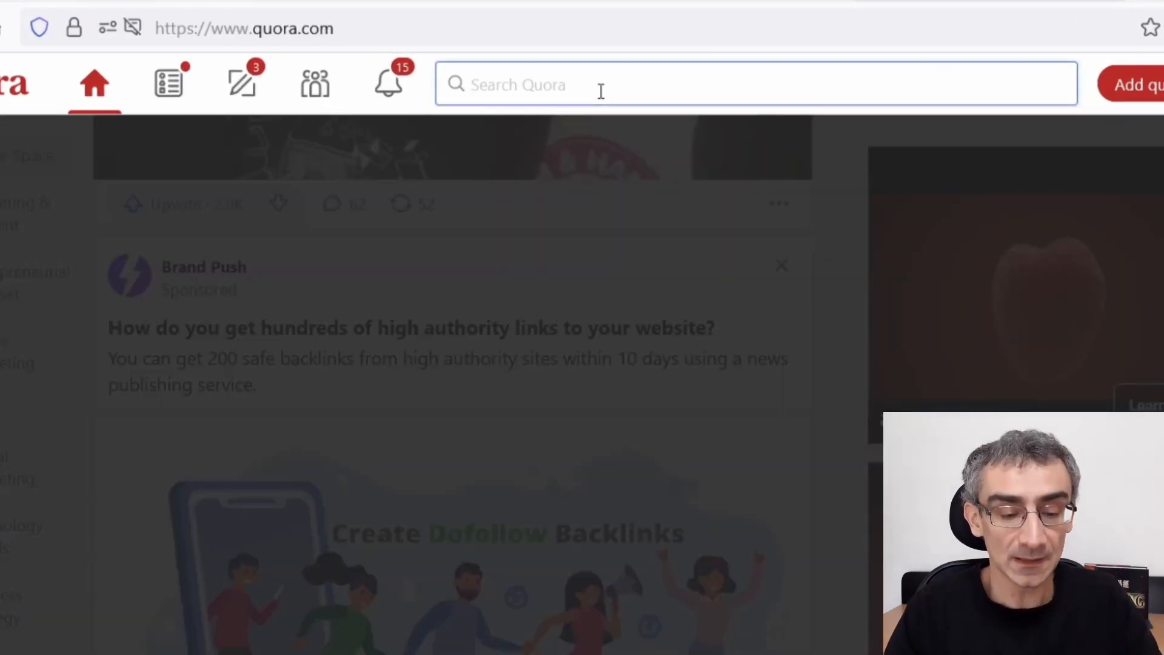
pyautogui.write('how to')
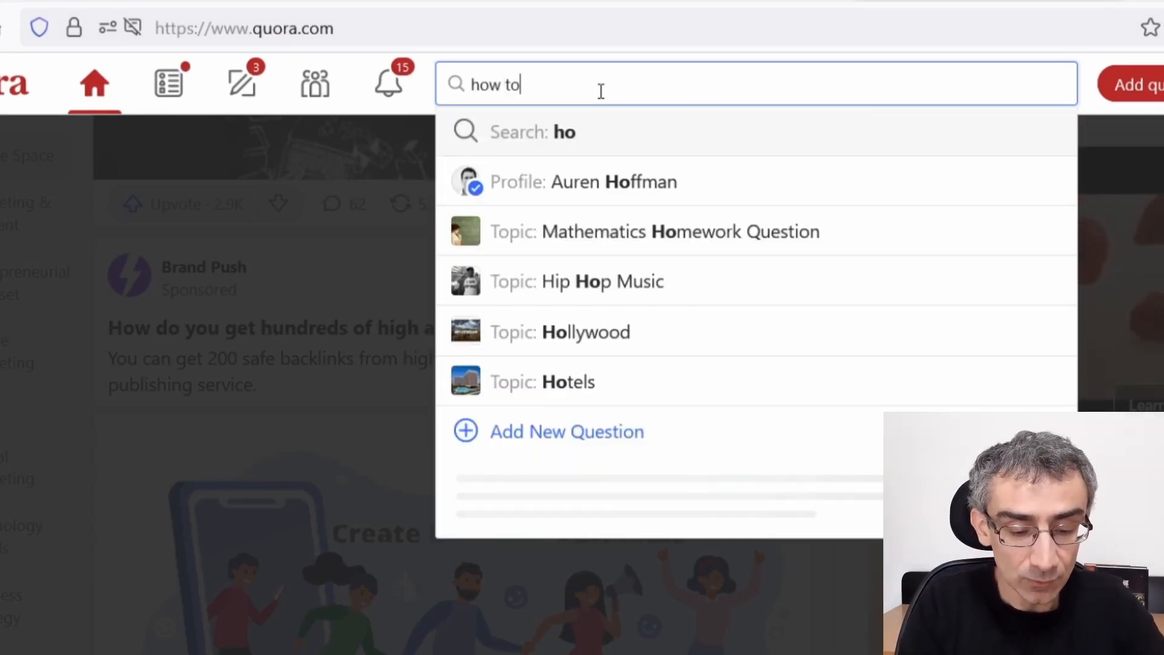
pyautogui.write(' get a guy')
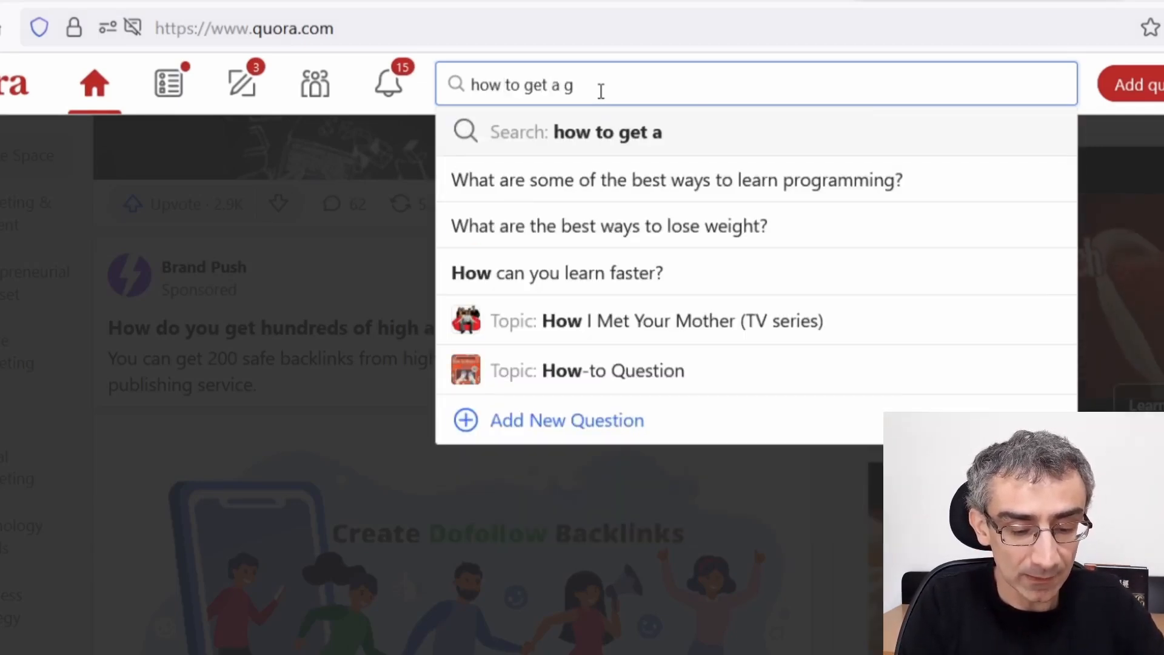
pyautogui.press('Return')
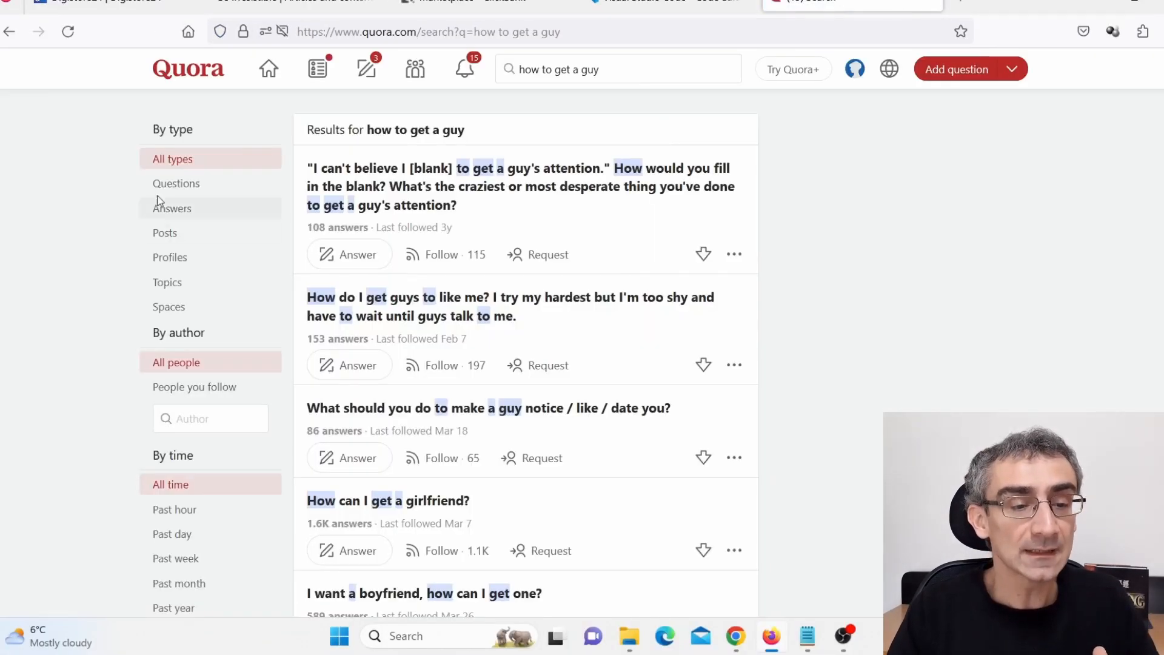
pyautogui.click(168, 183)
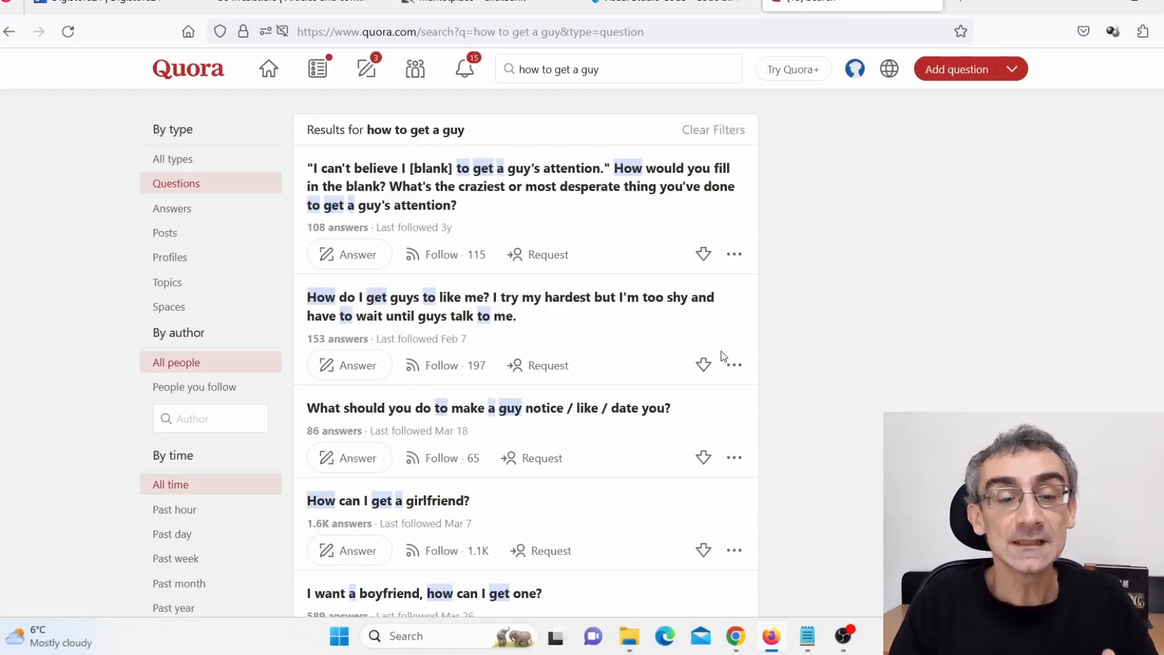
pyautogui.scroll(-2, 722, 351)
pyautogui.scroll(-4, 584, 338)
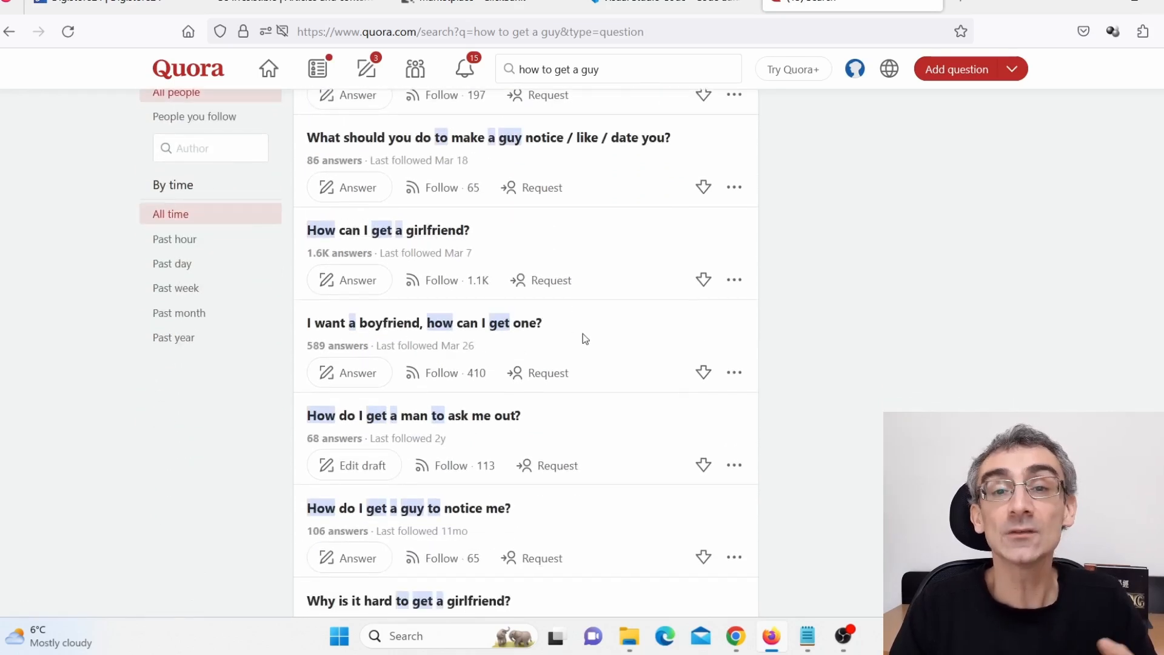
pyautogui.scroll(-3, 601, 334)
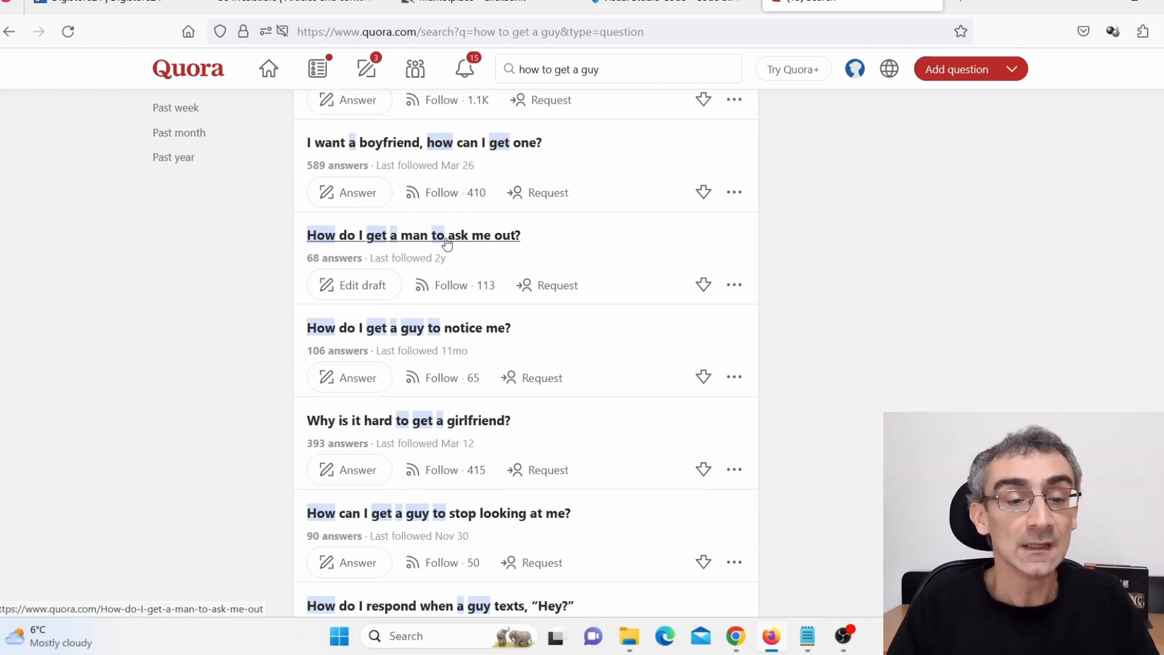
# Open 'How do I get a man to ask me out?', select its title, and return to Chrome.
pyautogui.click(487, 236)
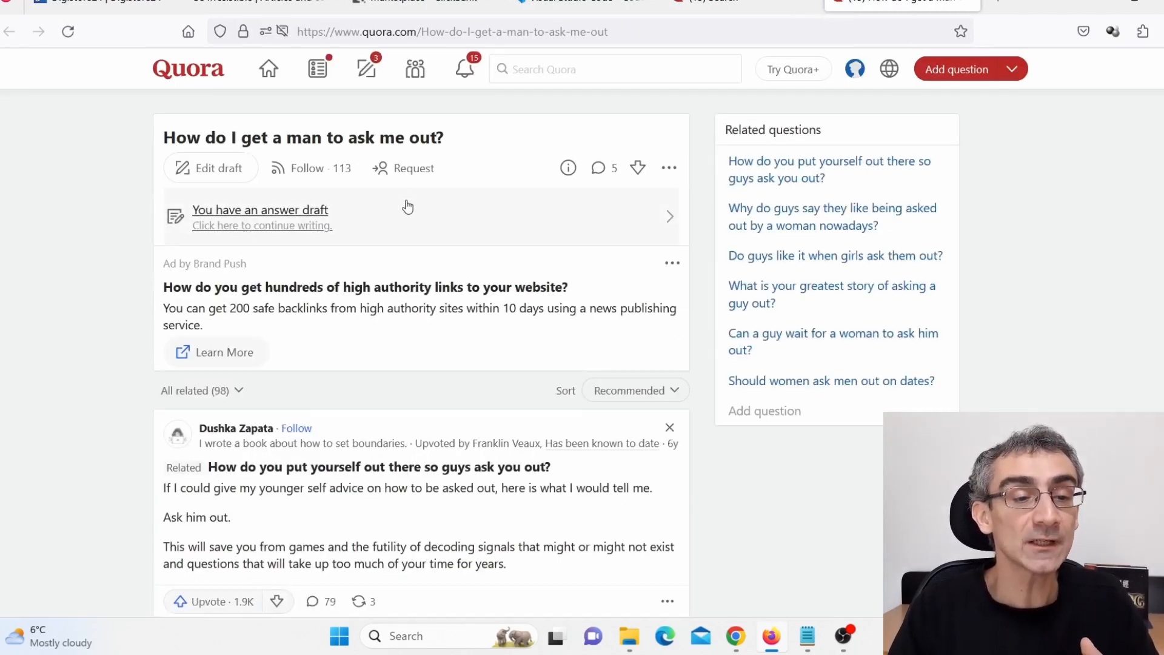
pyautogui.moveTo(170, 132); pyautogui.dragTo(449, 153)
pyautogui.hotkey('ctrl', 'c')
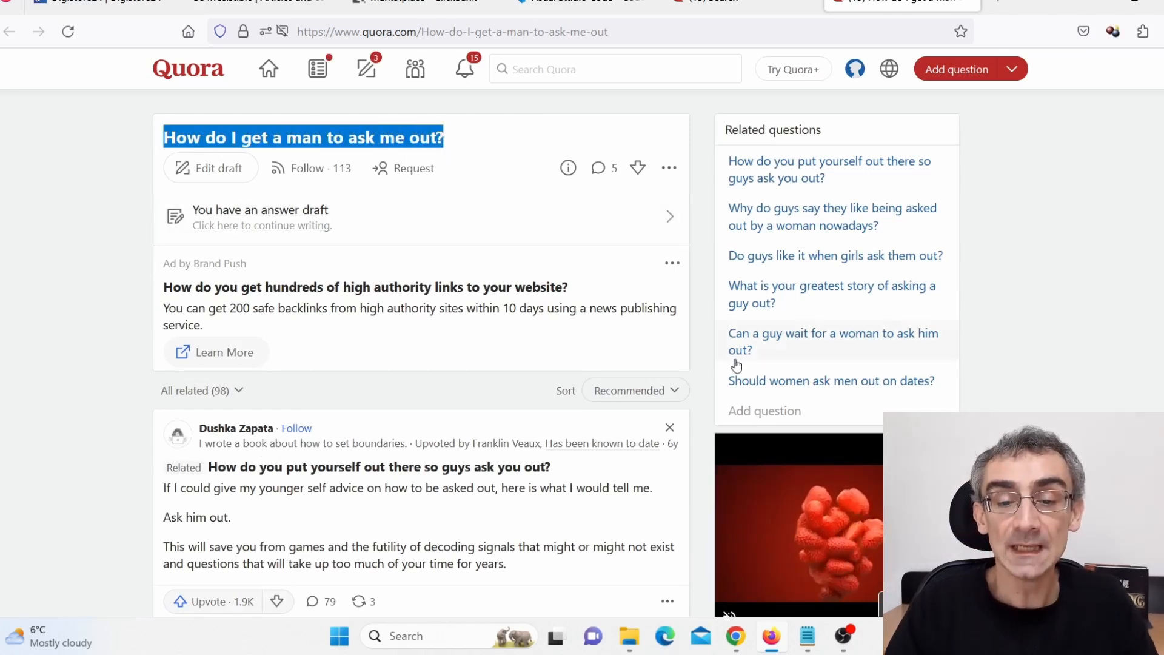
pyautogui.click(739, 643)
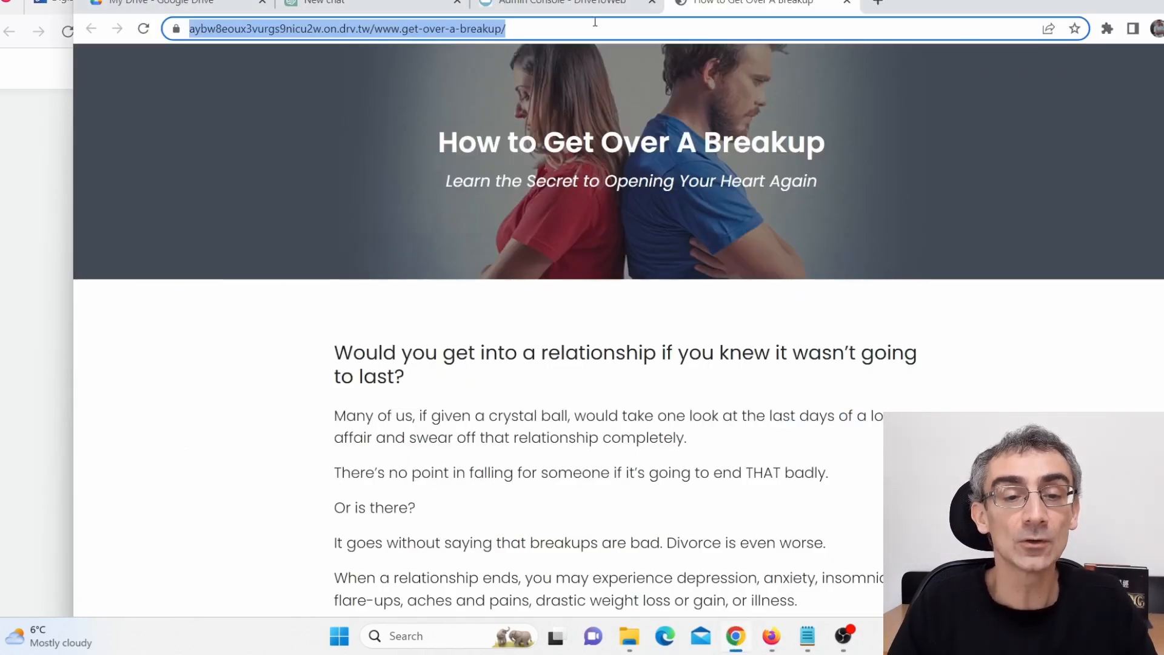
# Maximize Chrome on ChatGPT, search AIPRM prompts for 'quora' and pick the Quora Answer template.
pyautogui.click(357, 5)
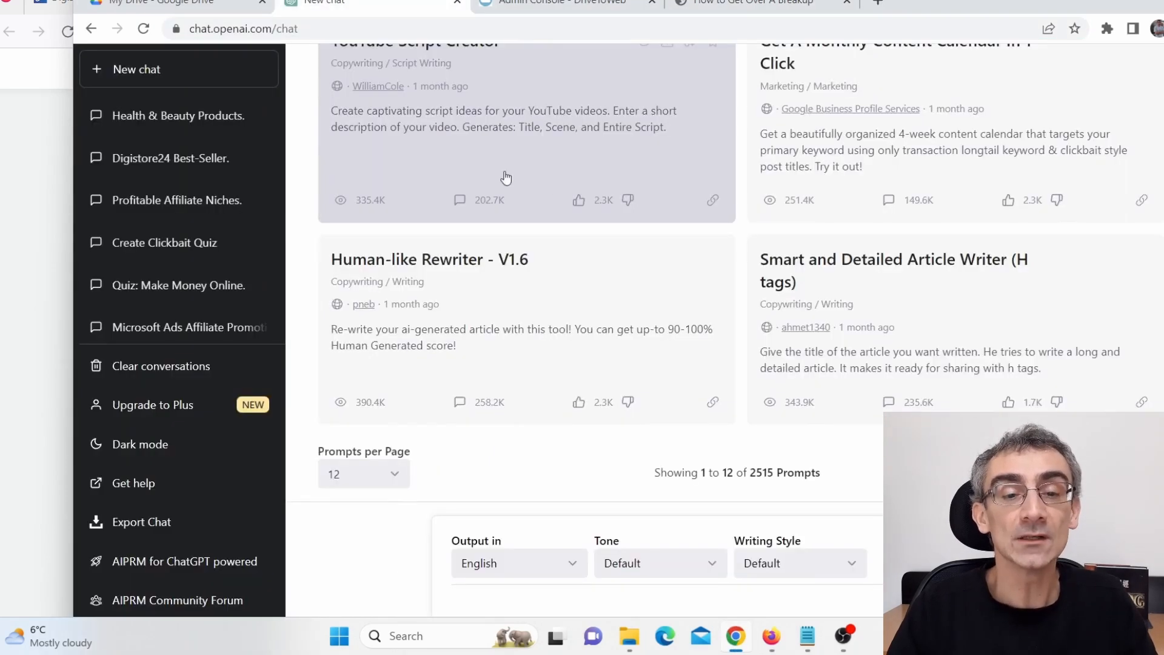
pyautogui.scroll(20, 989, 363)
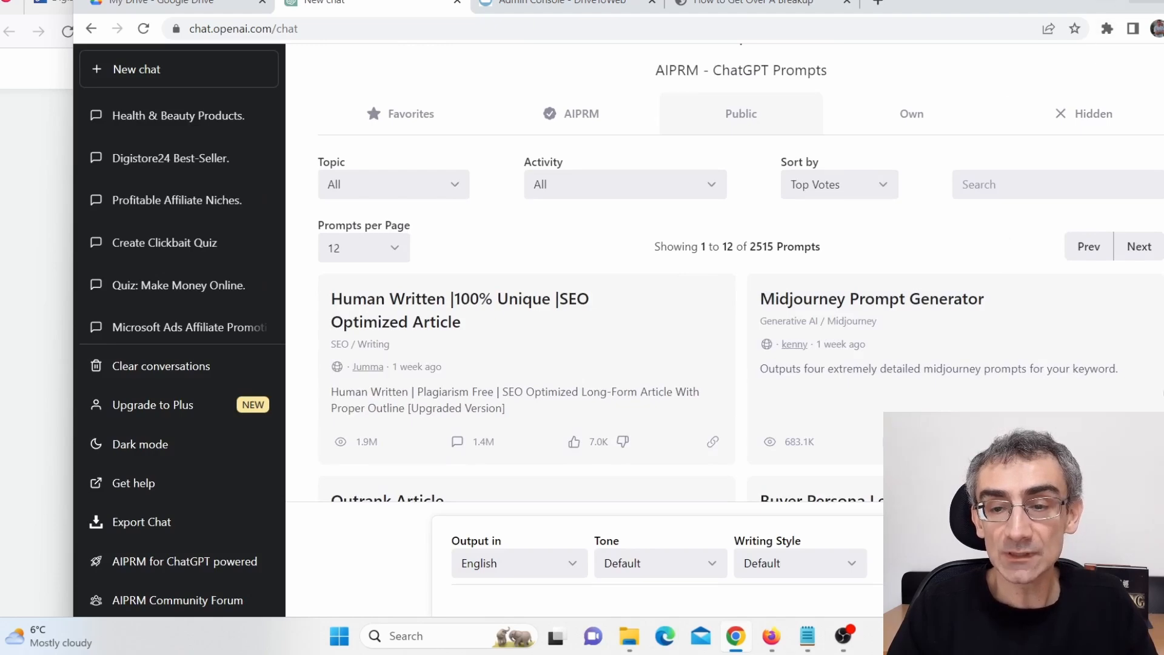
pyautogui.click(1143, 4)
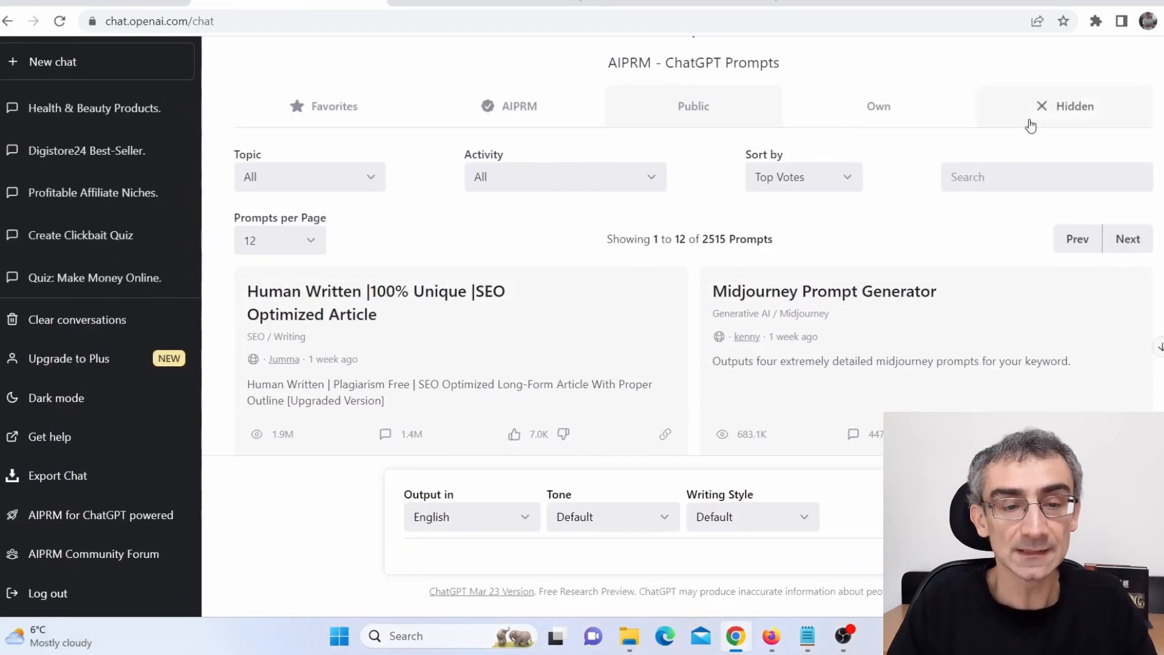
pyautogui.click(998, 184)
pyautogui.write('quora')
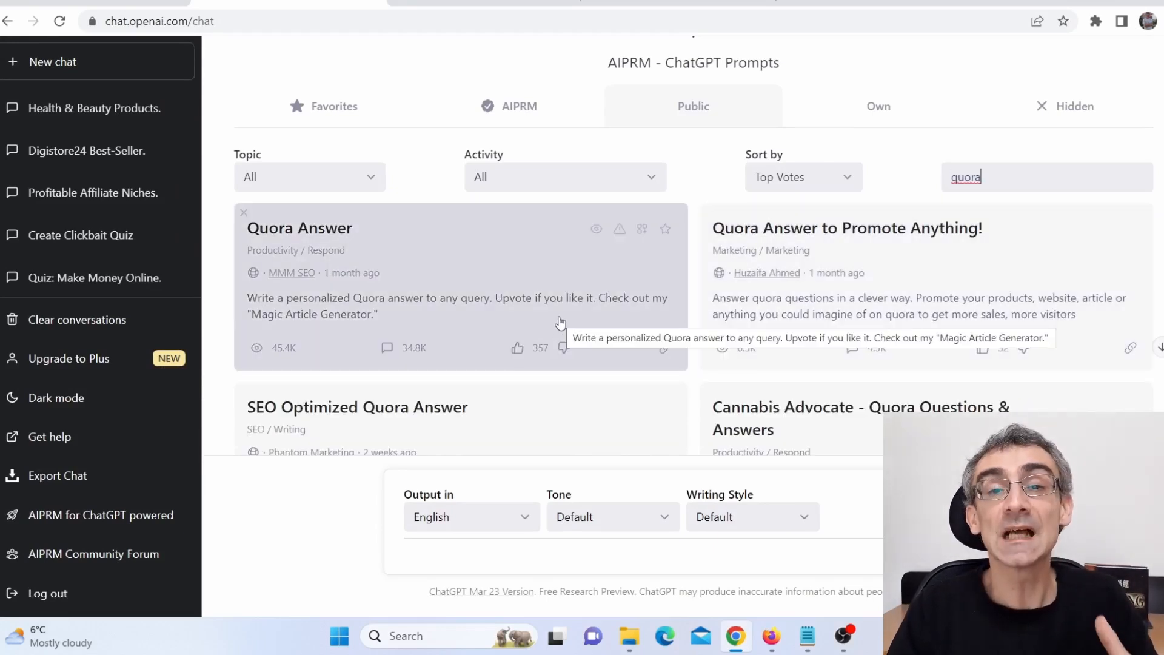
pyautogui.scroll(-3, 560, 322)
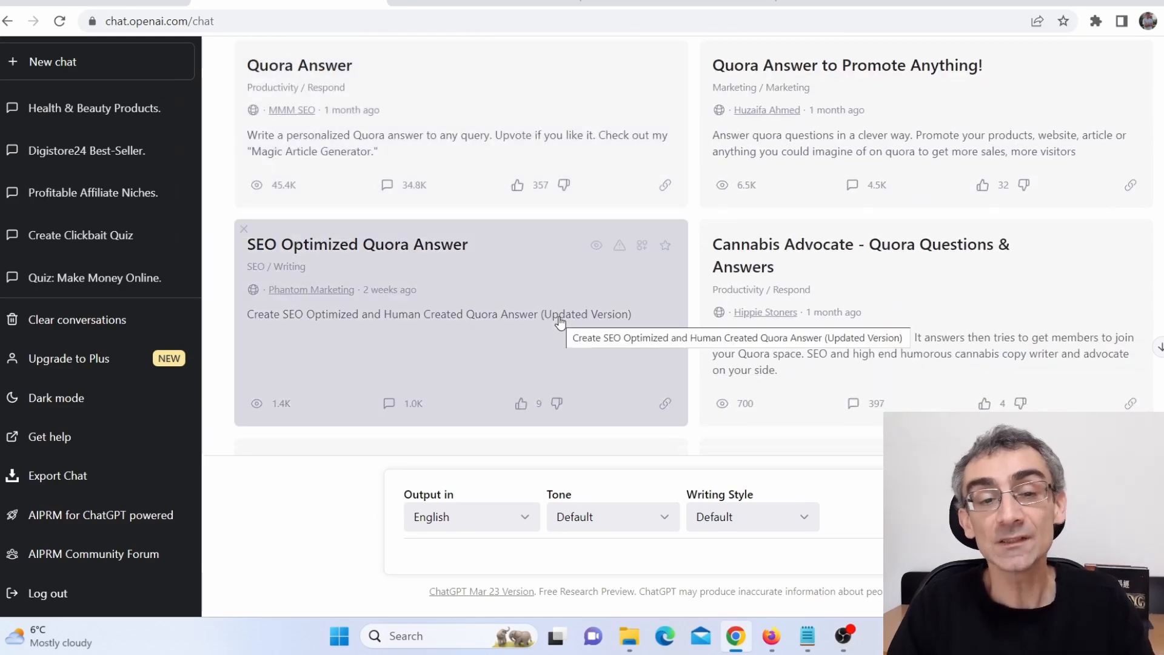
pyautogui.scroll(1, 571, 322)
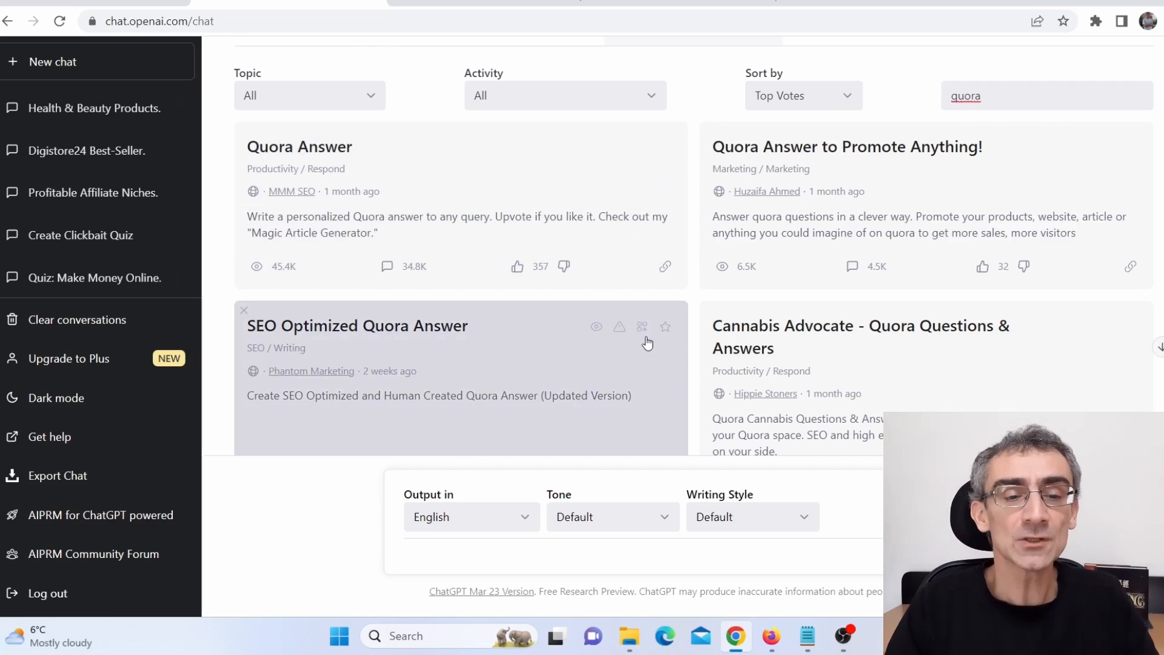
pyautogui.click(468, 198)
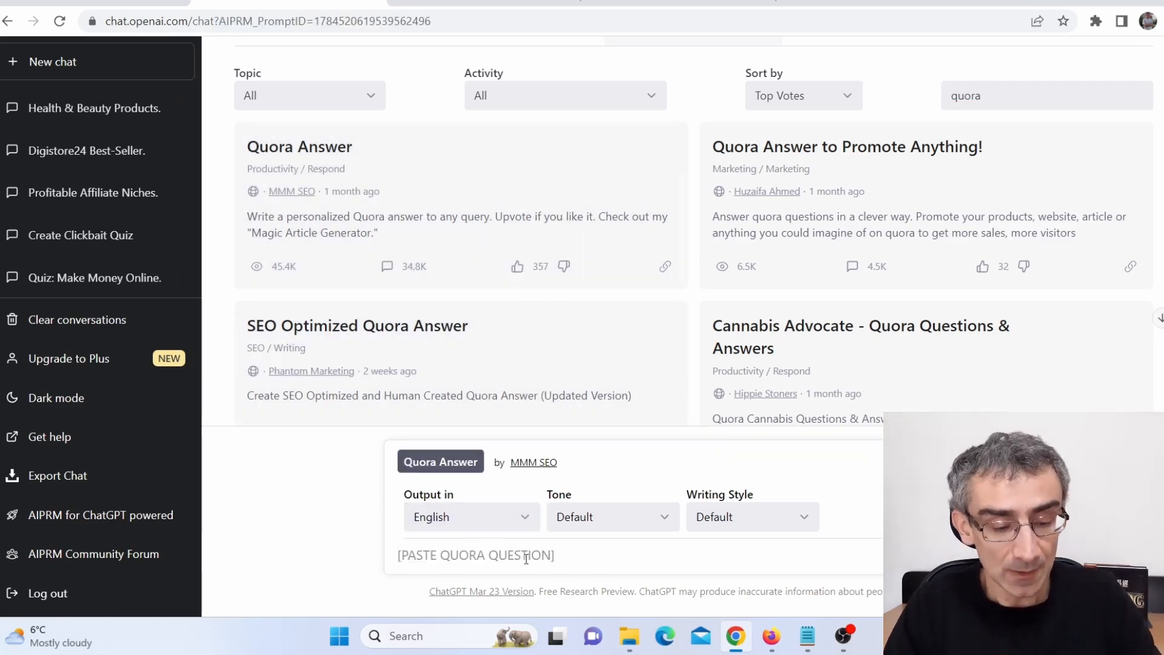
# Submit the pasted Quora question to ChatGPT, copy its full reply, and switch back to Quora.
pyautogui.hotkey('ctrl', 'v')
pyautogui.press('Return')
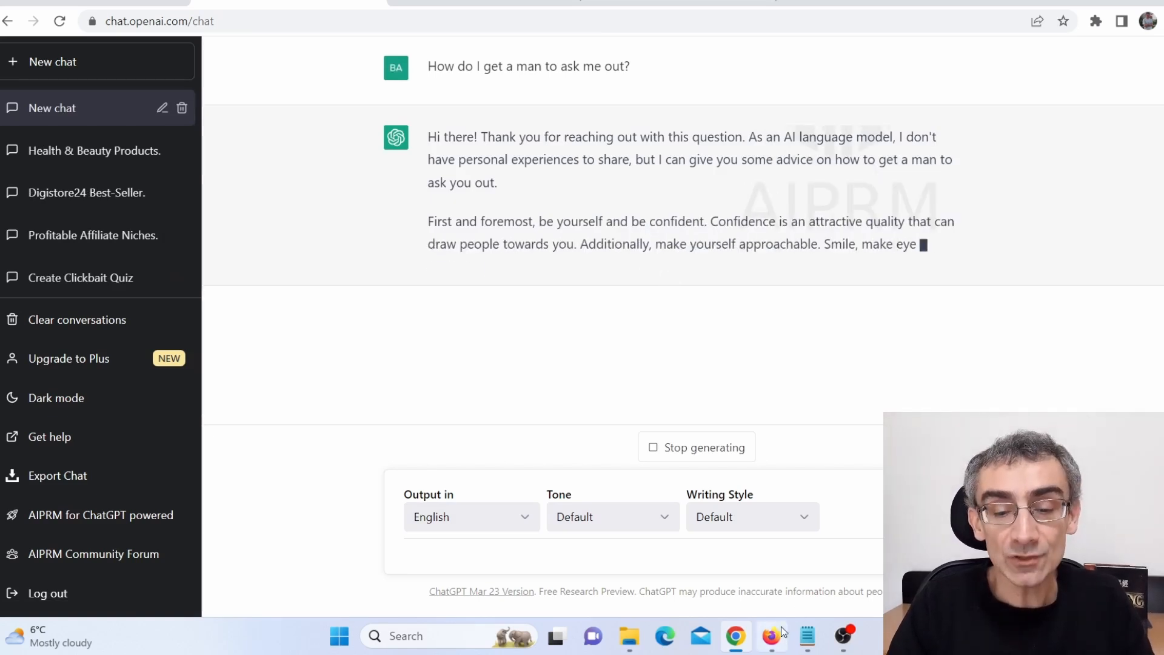
pyautogui.hotkey('alt', 'Tab')
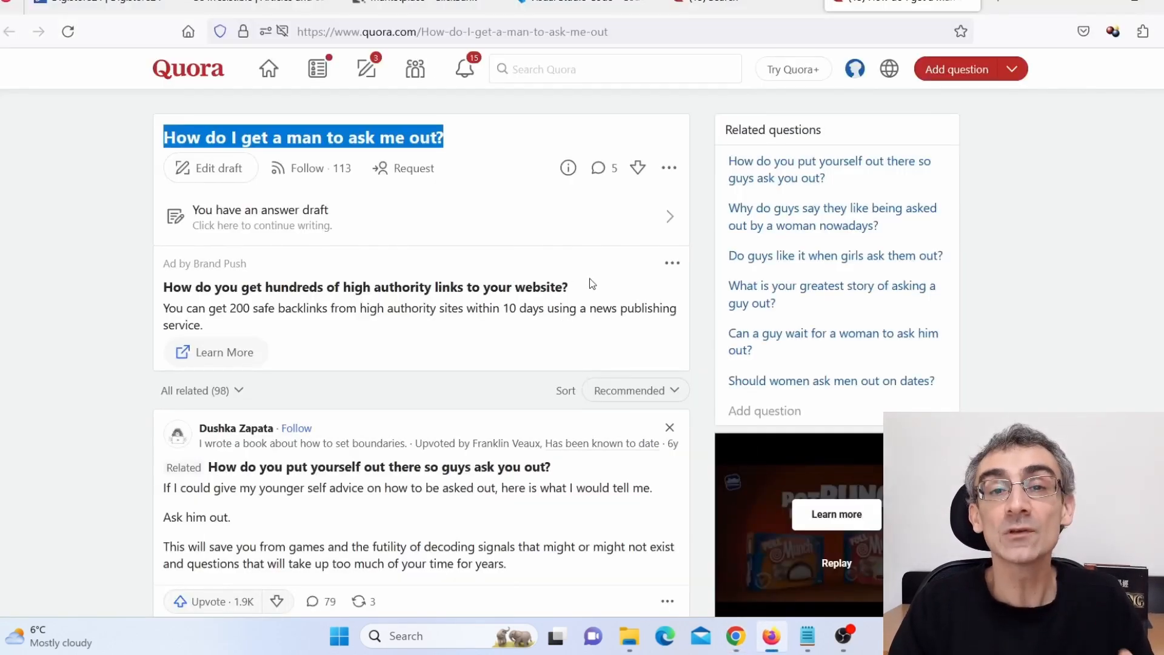
pyautogui.click(745, 631)
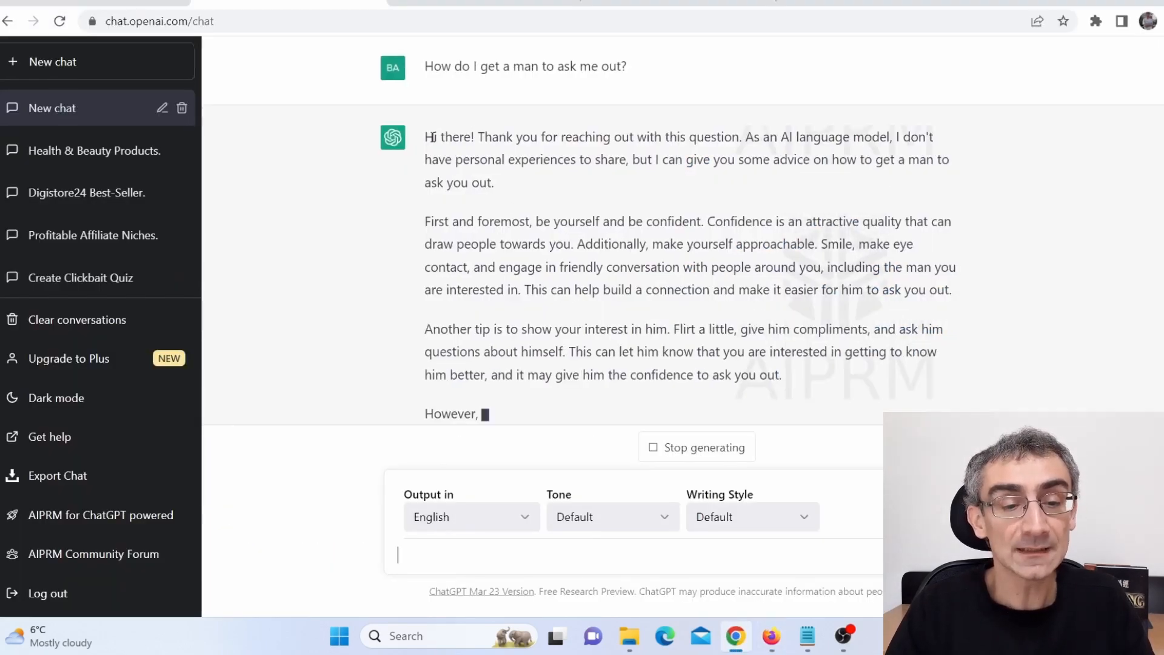
pyautogui.moveTo(432, 132); pyautogui.dragTo(425, 130)
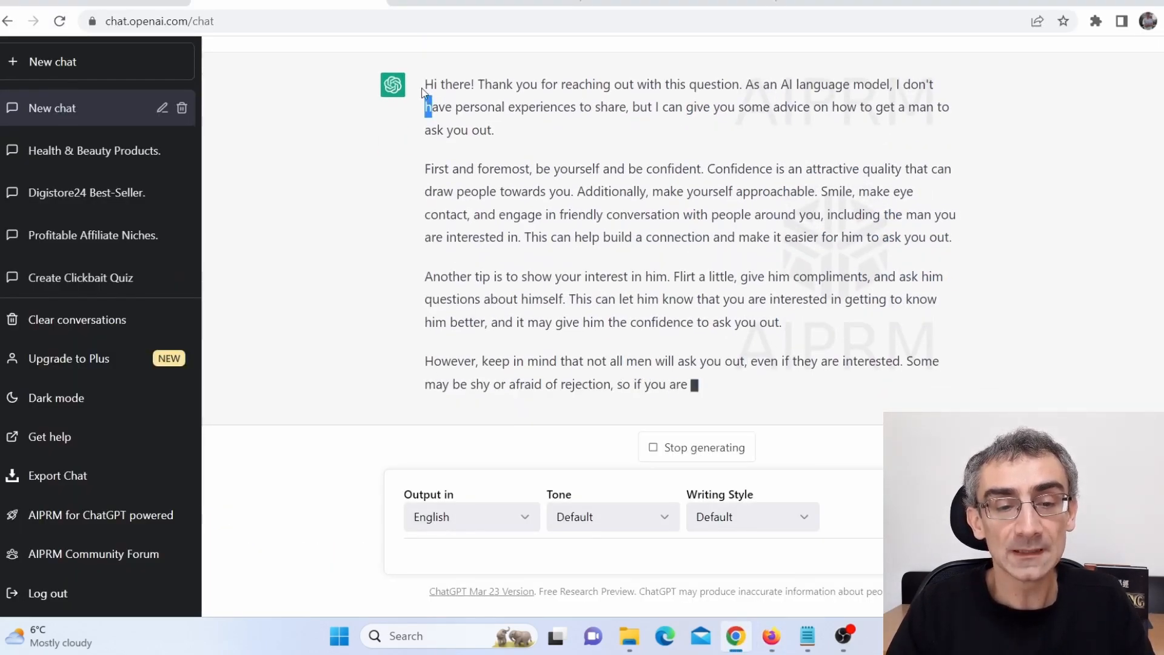
pyautogui.moveTo(425, 83); pyautogui.dragTo(910, 391)
pyautogui.hotkey('ctrl', 'c')
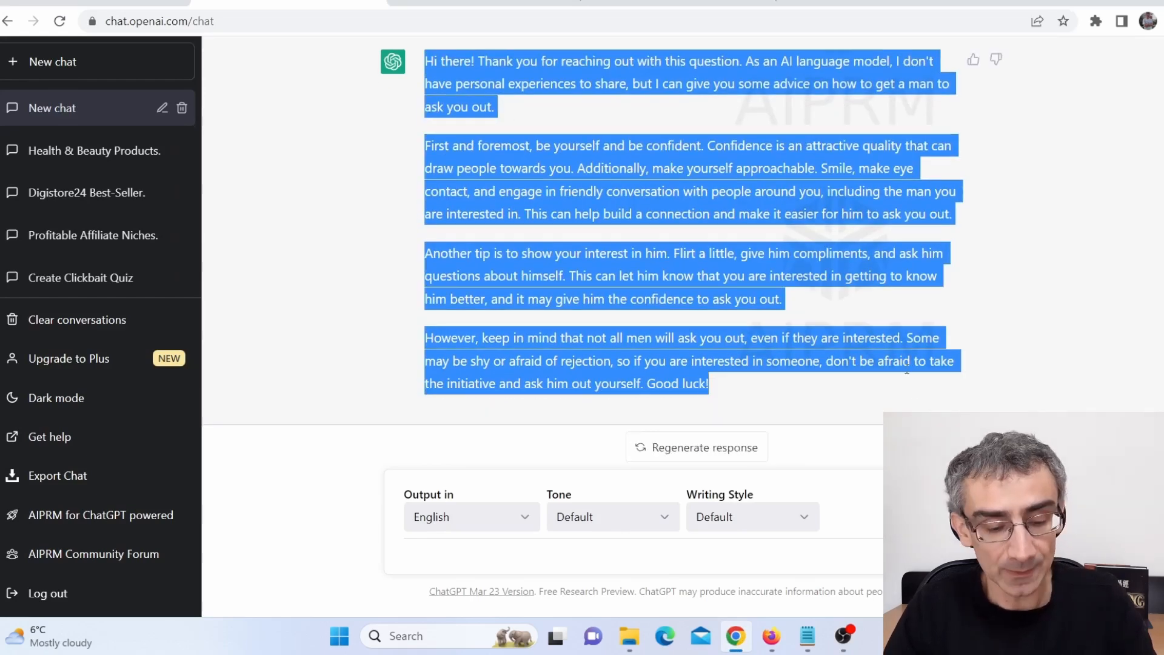
pyautogui.hotkey('alt', 'Tab')
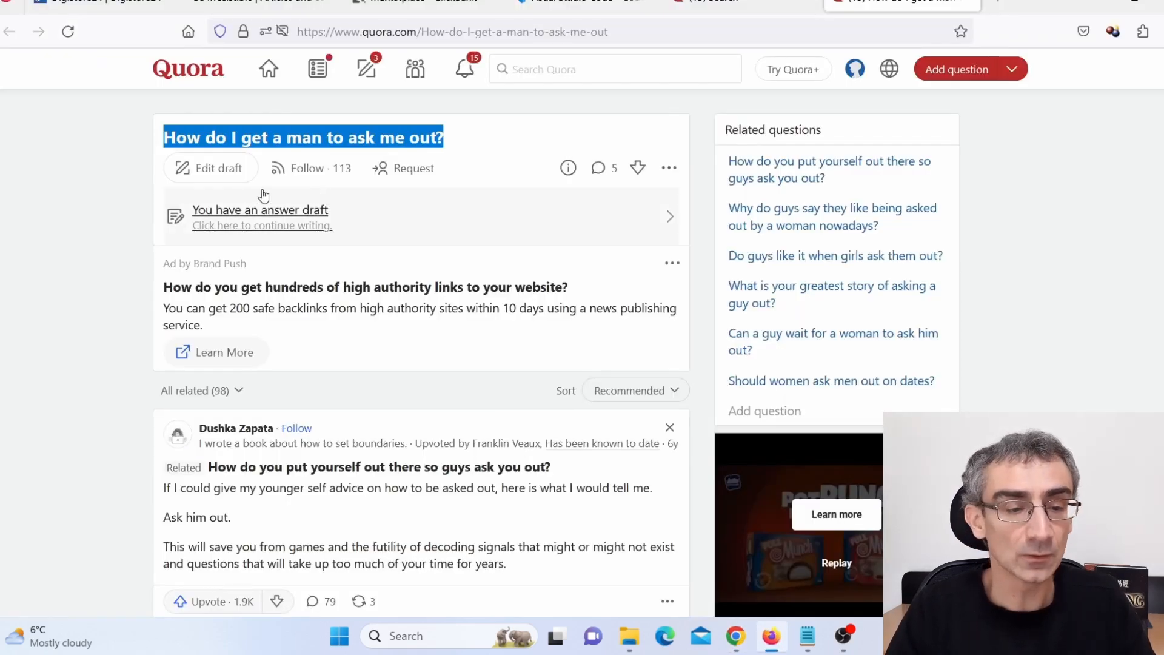
# Replace the saved answer draft's placeholder text with the pasted ChatGPT reply.
pyautogui.click(209, 188)
pyautogui.click(214, 180)
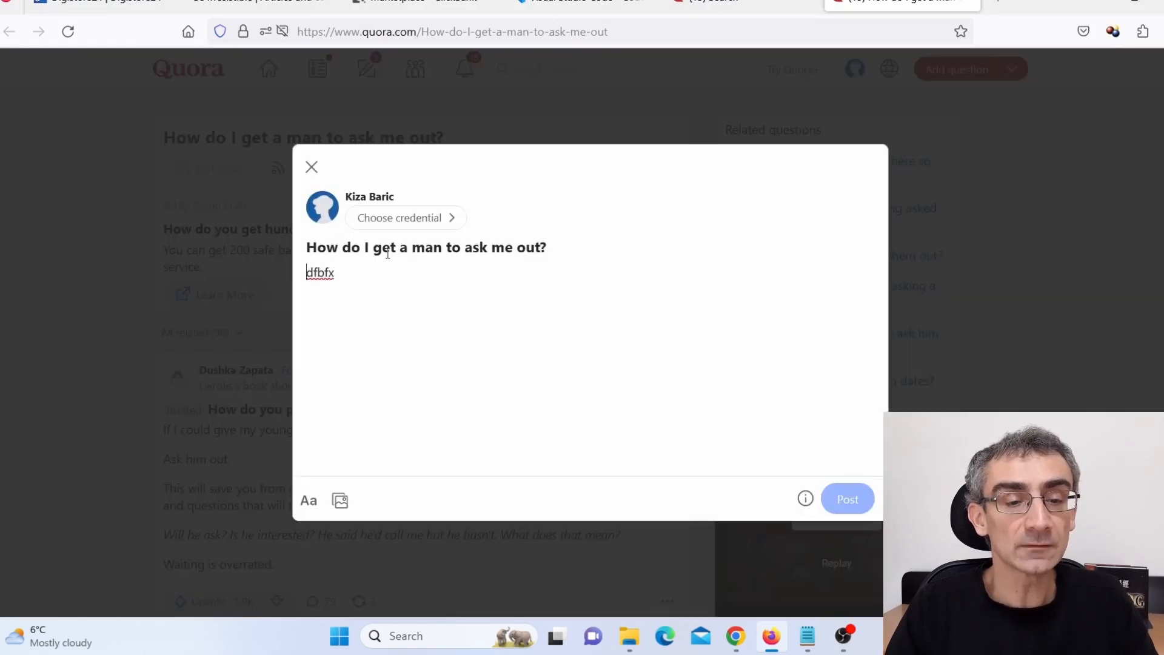
pyautogui.moveTo(395, 286); pyautogui.dragTo(226, 262)
pyautogui.hotkey('ctrl', 'v')
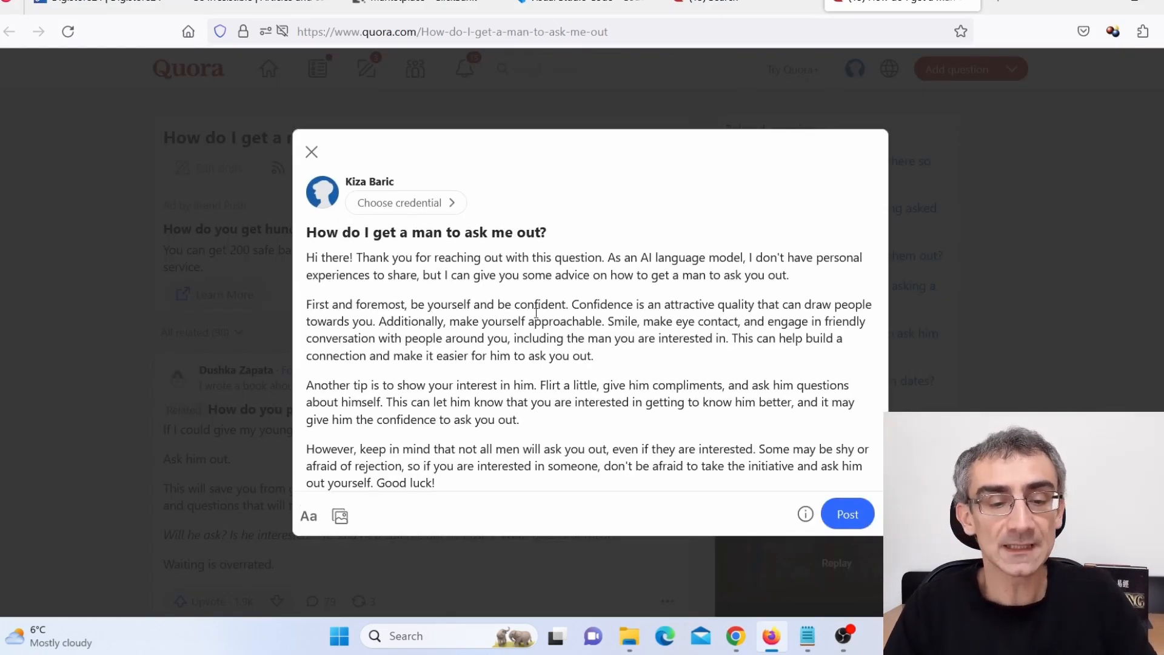
pyautogui.press('Return')
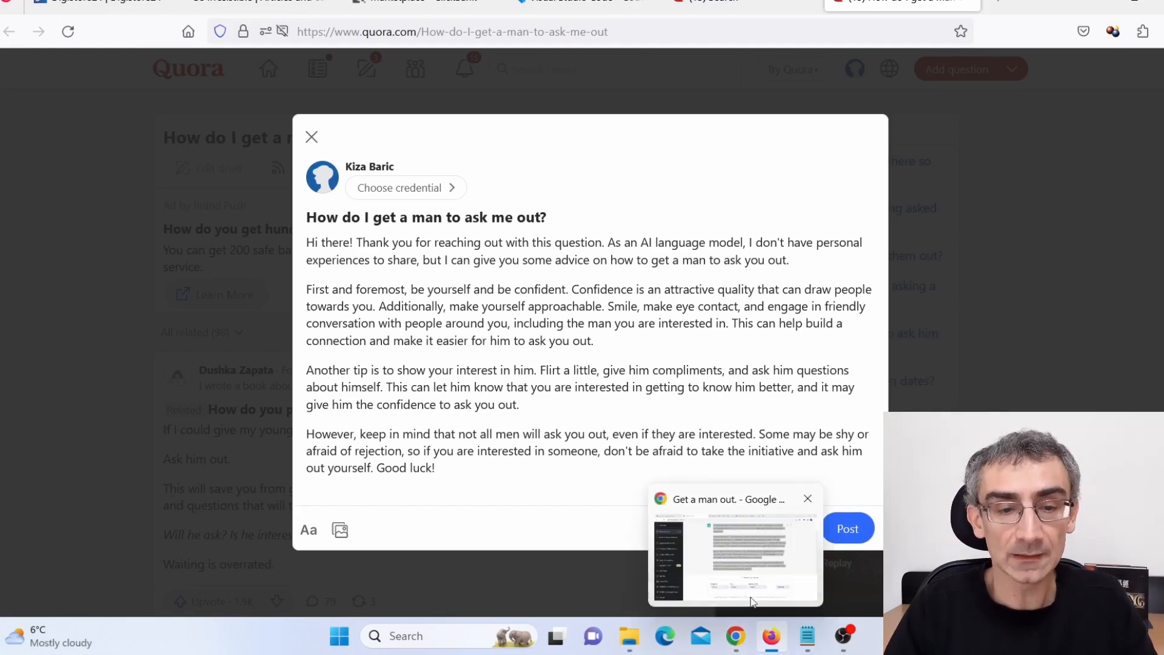
# Add the How to Get Over A Breakup article link below the reply and close the editor.
pyautogui.click(735, 634)
pyautogui.click(680, 3)
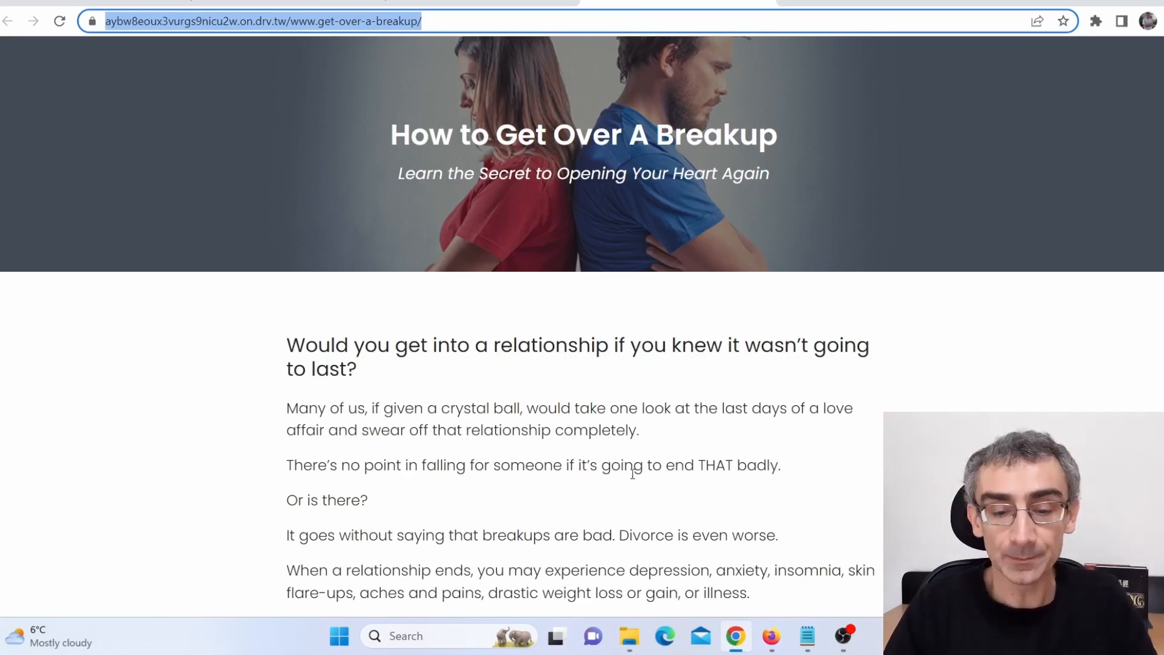
pyautogui.click(771, 635)
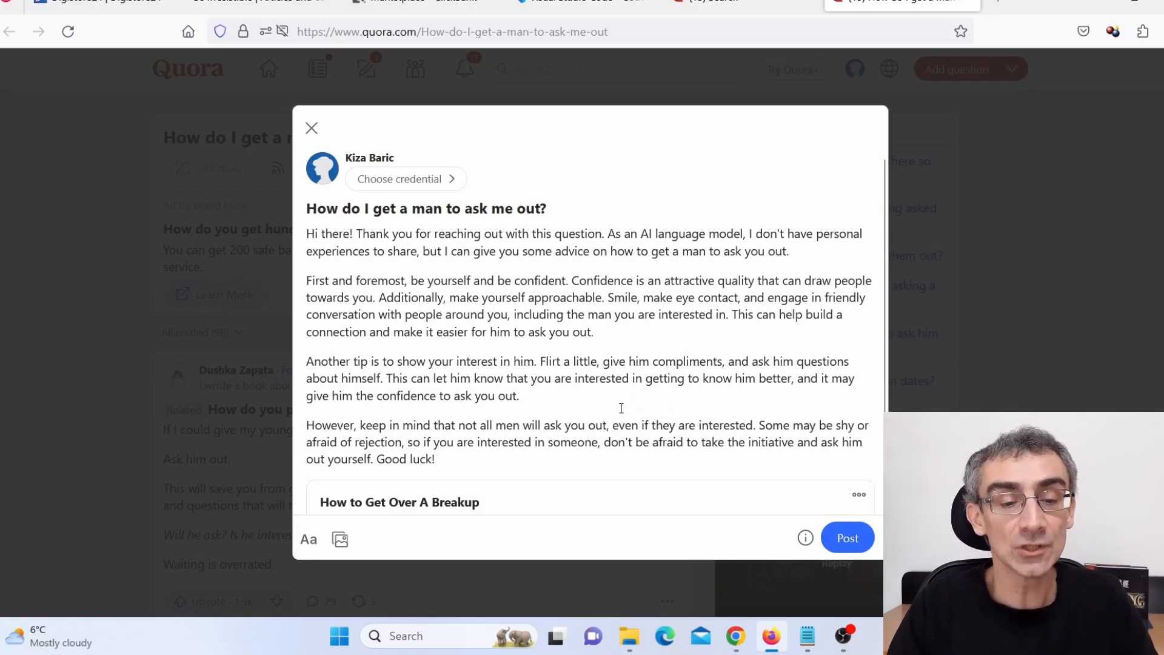
pyautogui.scroll(-3, 671, 377)
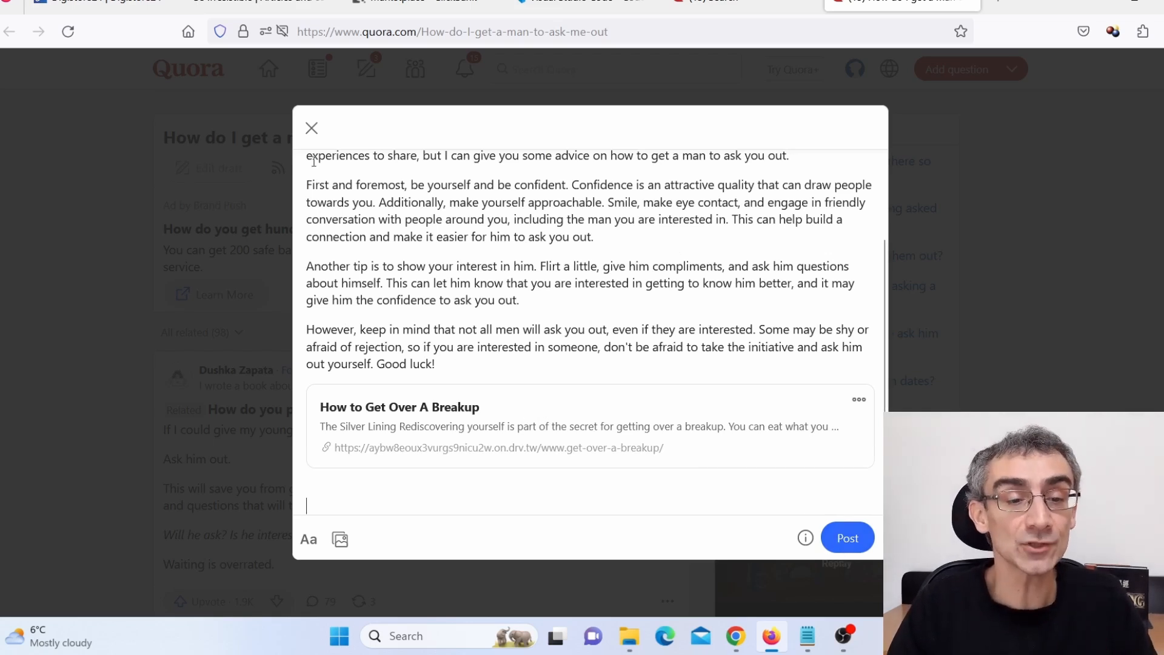
pyautogui.click(312, 129)
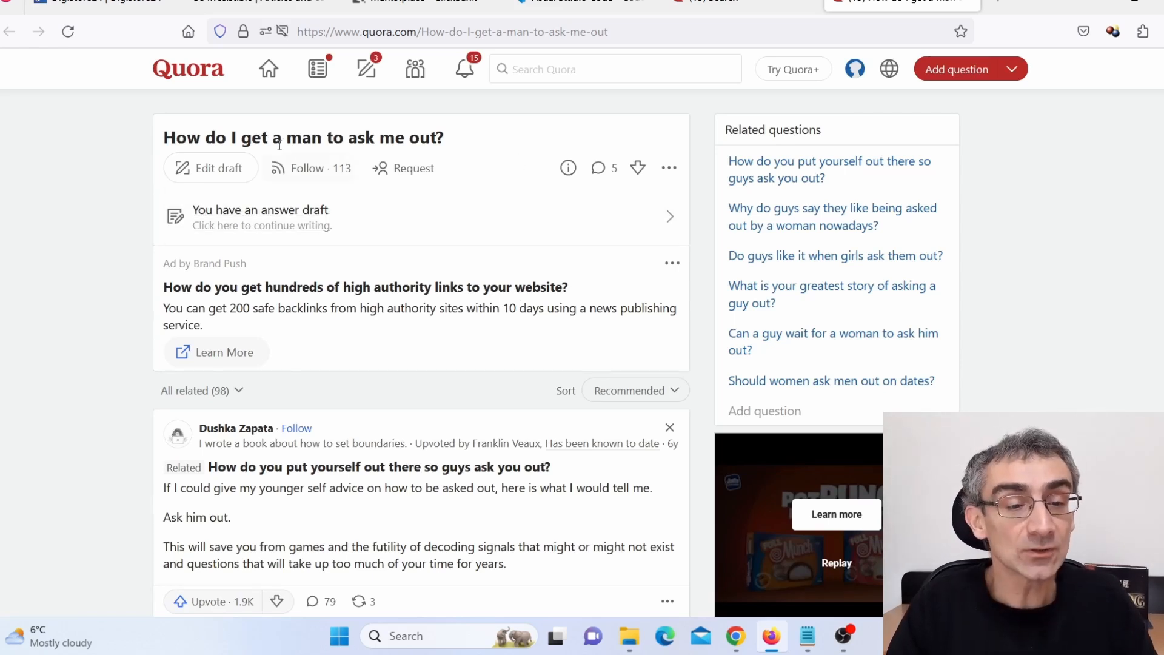
# Close the 'How do I get a man to ask me out?' question page.
pyautogui.moveTo(196, 136); pyautogui.dragTo(486, 126)
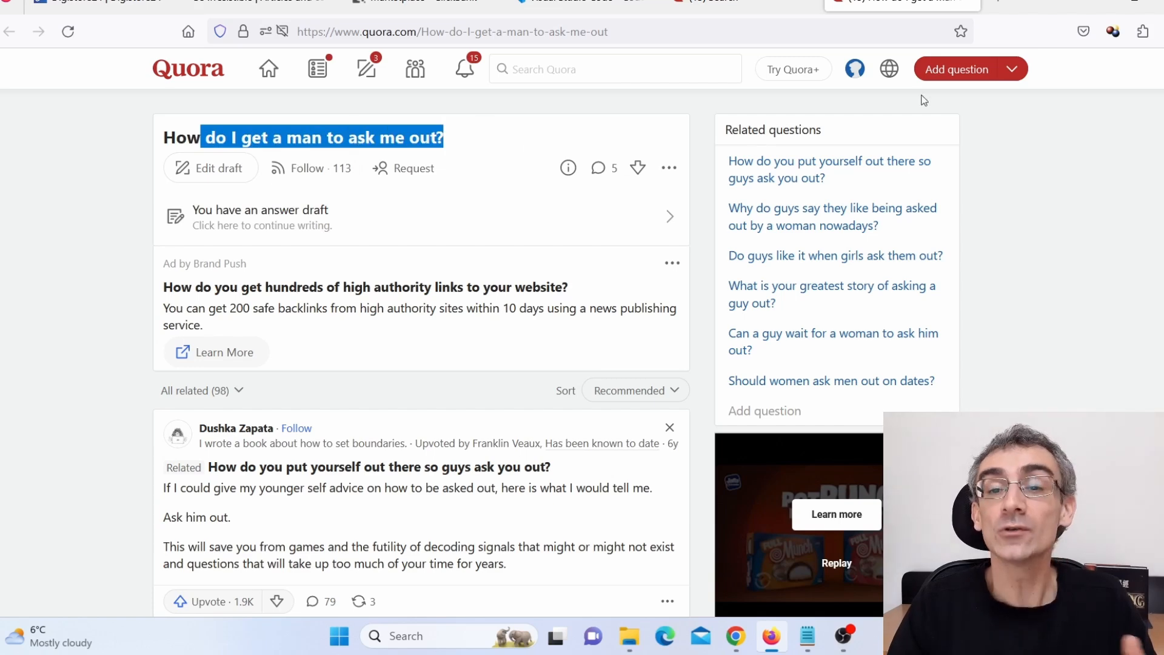
pyautogui.click(969, 4)
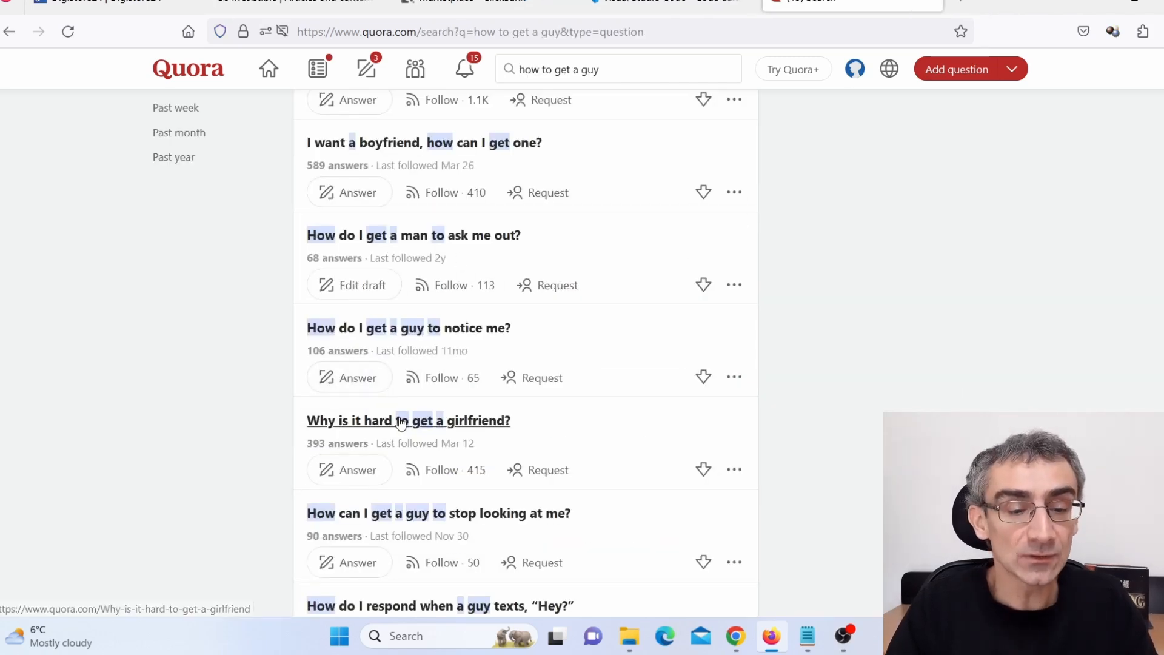
pyautogui.scroll(-10, 388, 394)
pyautogui.scroll(-9, 406, 403)
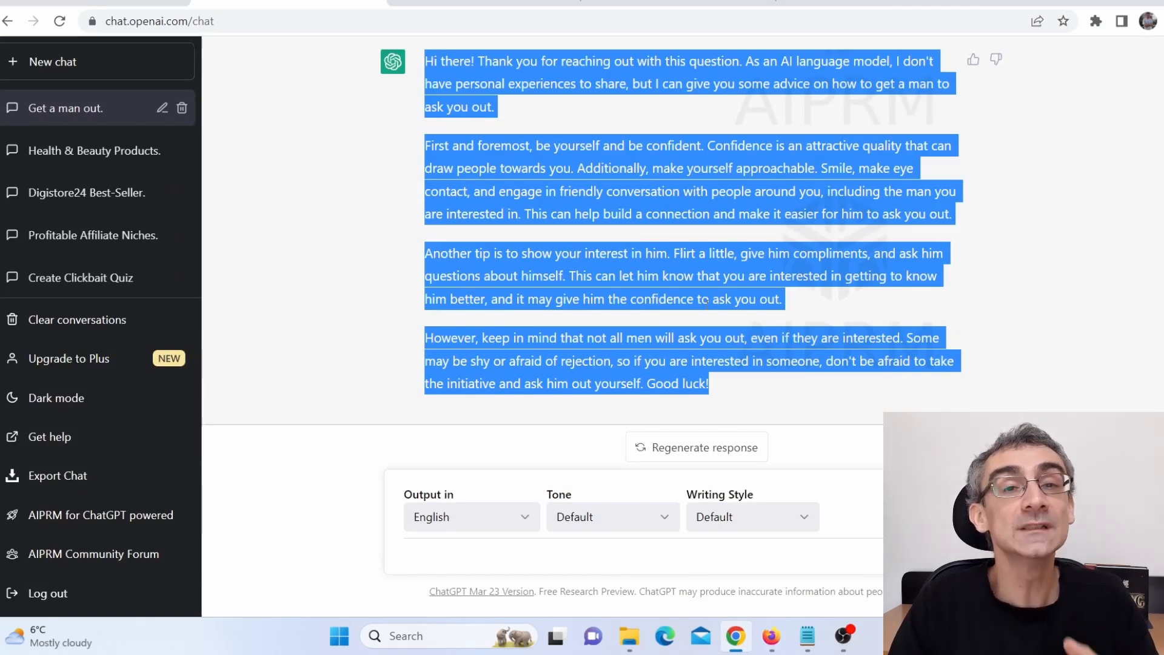
# Scroll the 'how to get a guy' search results, then bring up the hosted breakup article.
pyautogui.click(771, 636)
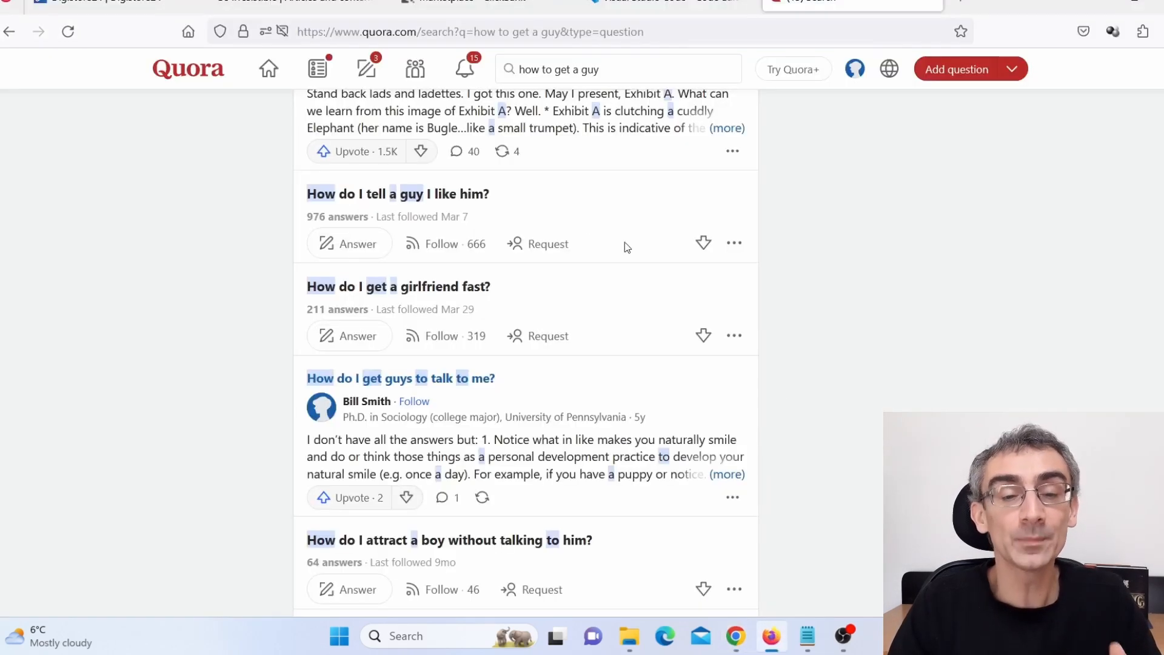
pyautogui.scroll(-7, 461, 284)
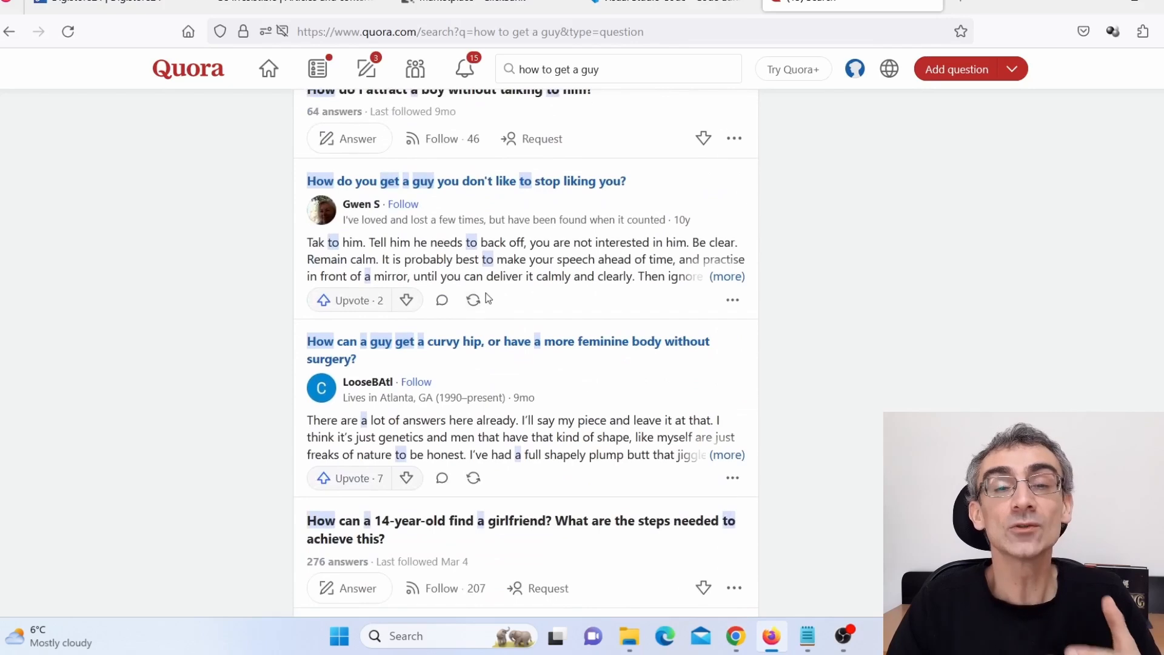
pyautogui.scroll(-5, 486, 293)
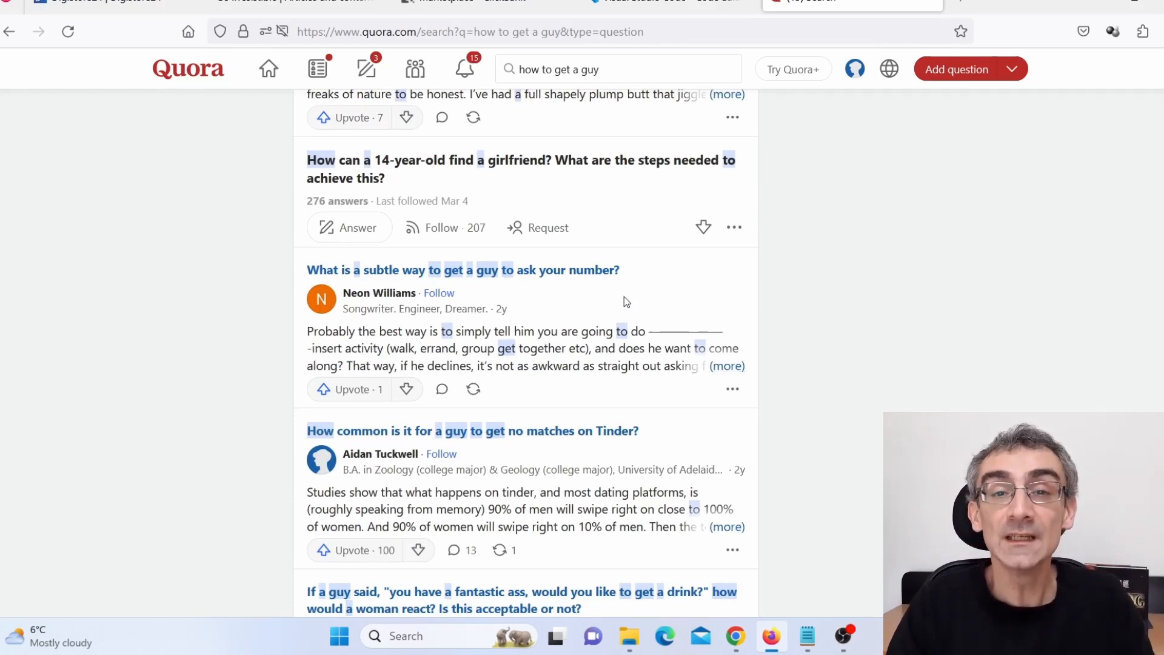
pyautogui.click(736, 636)
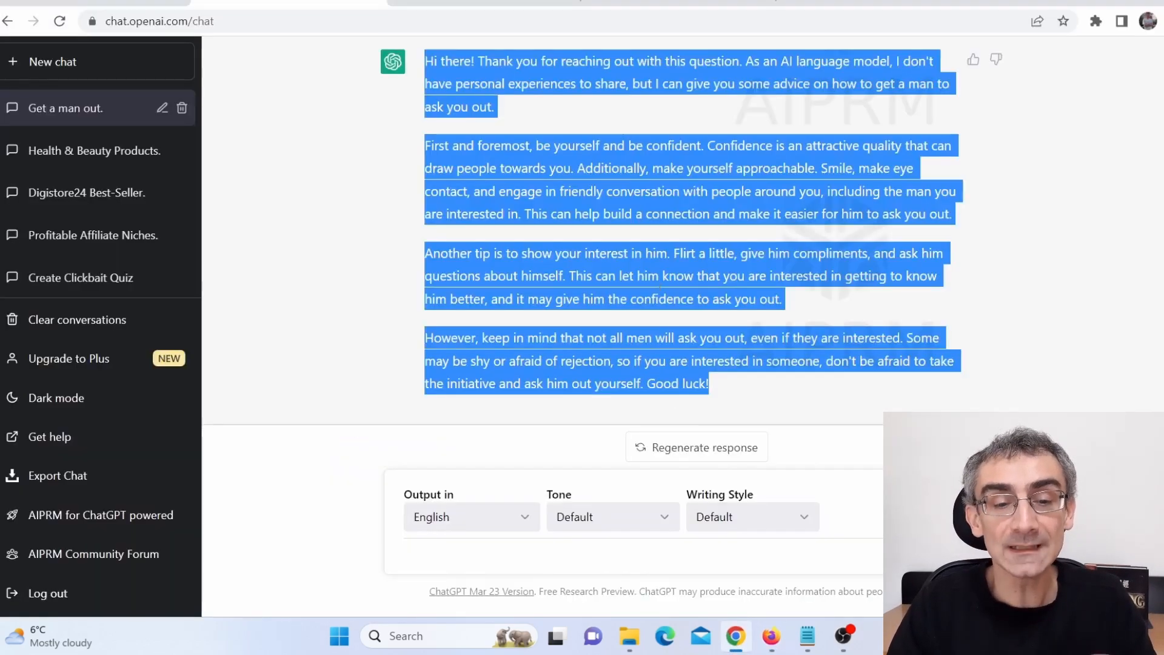
pyautogui.click(674, 3)
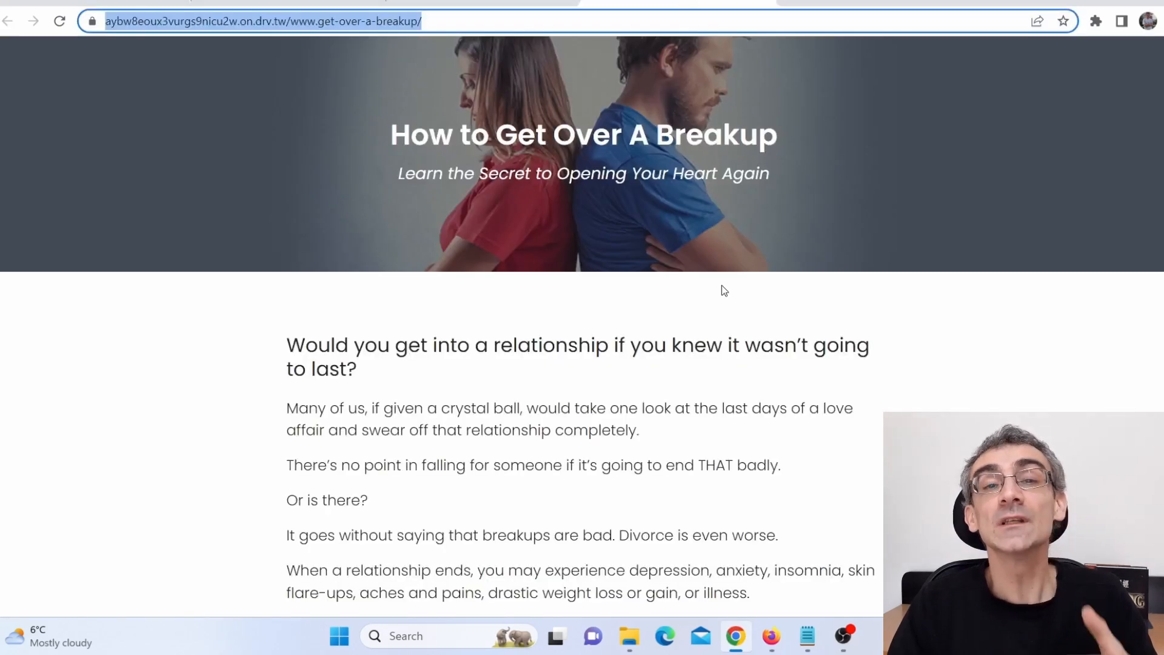